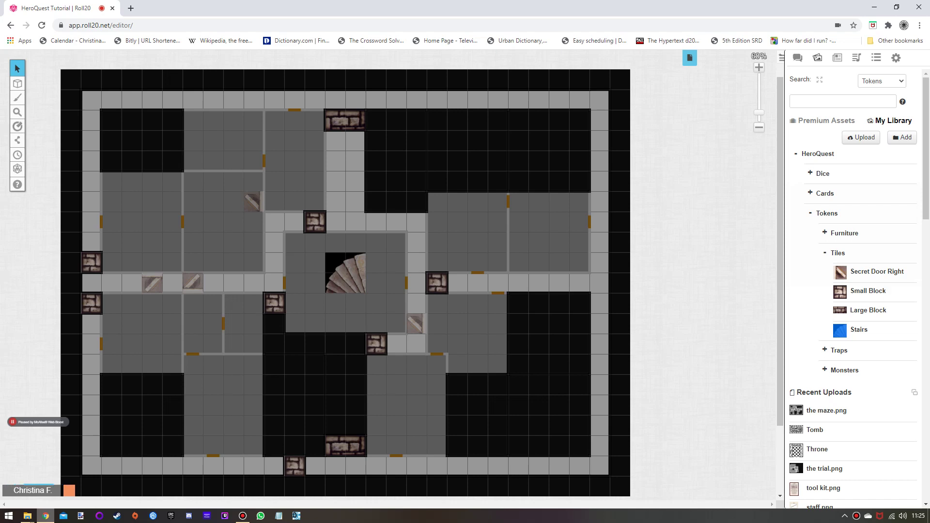
Step: Collapse the Tiles folder and expand the Monsters folder under HeroQuest tokens to look over the monster tokens
mouse_move(17, 83)
click(825, 253)
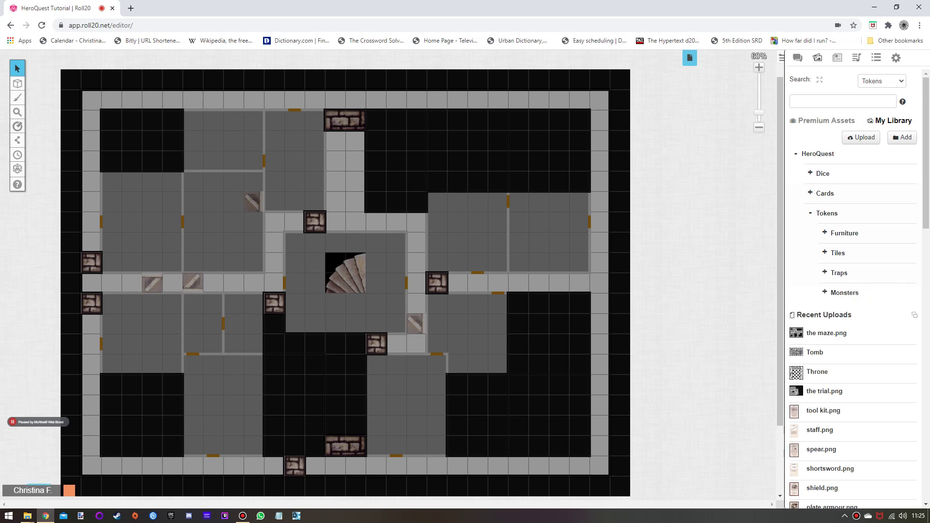
click(825, 293)
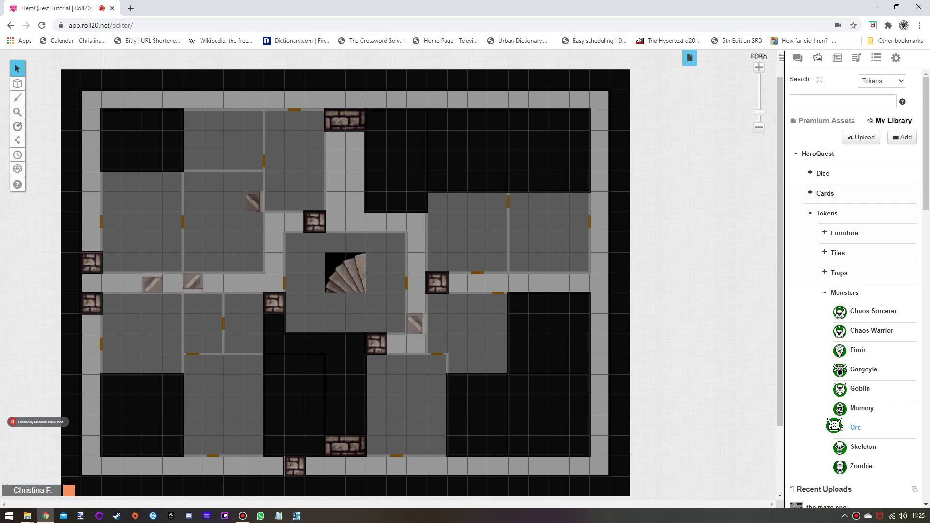
drag(835, 426, 832, 426)
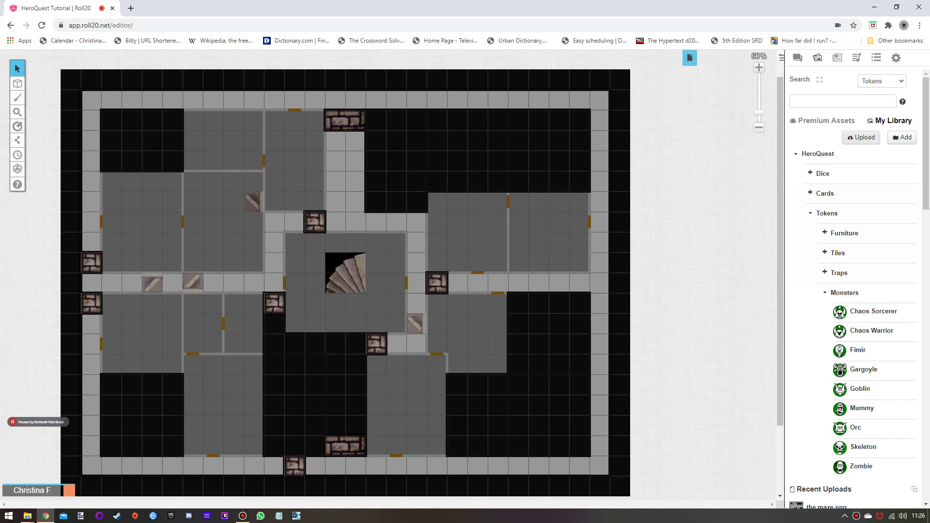
Step: Upload the Barbarian image from Heroquest Images > Tokens > Model Tokens > Heroes to the art library
click(861, 137)
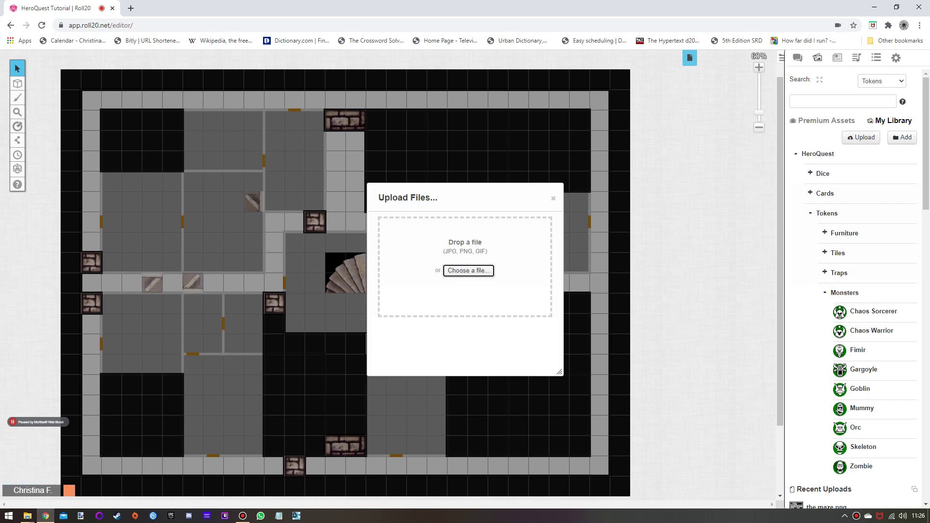
click(468, 270)
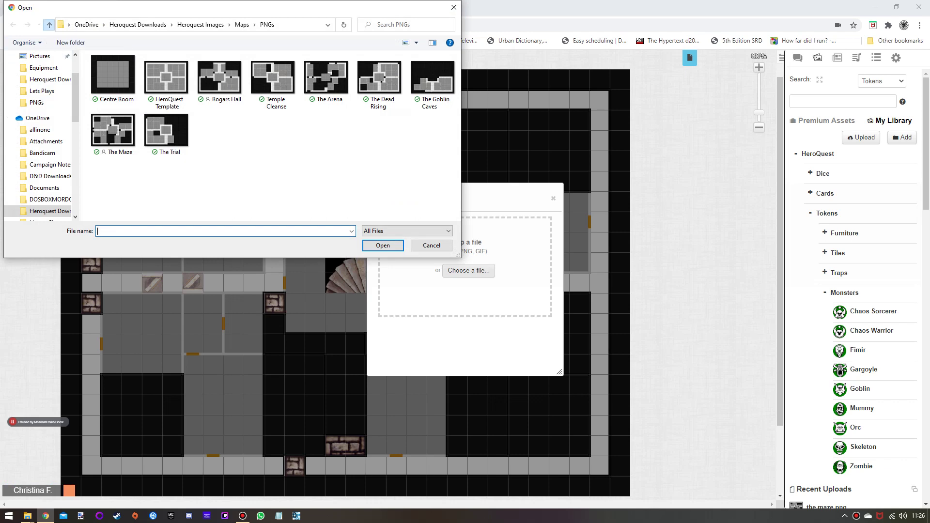
click(48, 24)
click(49, 24)
click(48, 24)
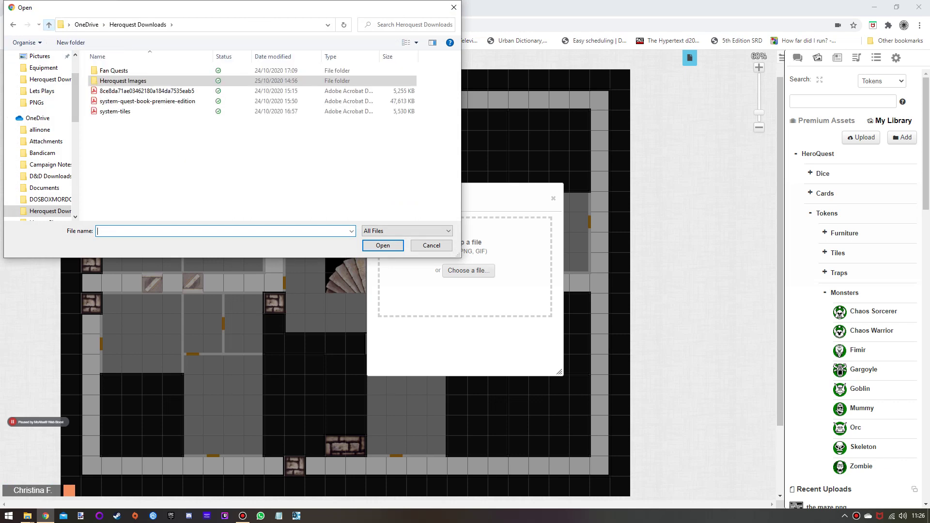
double_click(114, 80)
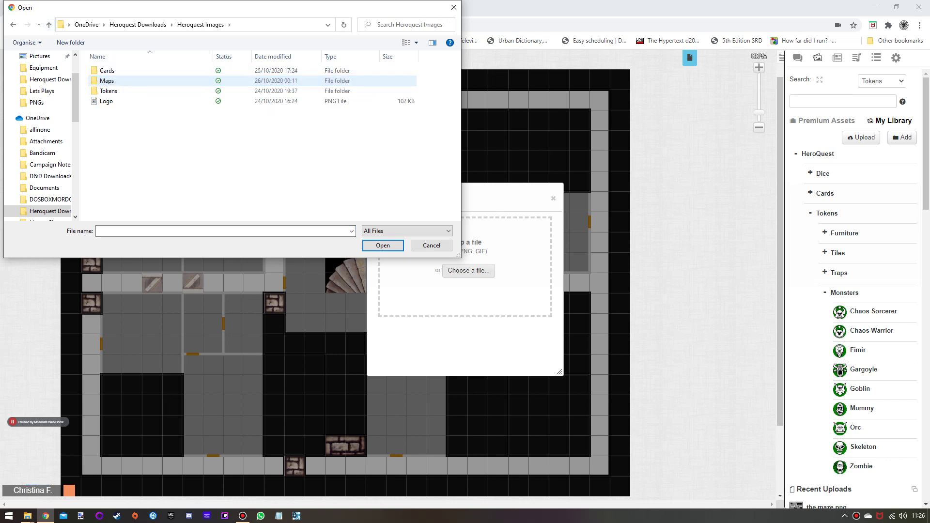
double_click(109, 91)
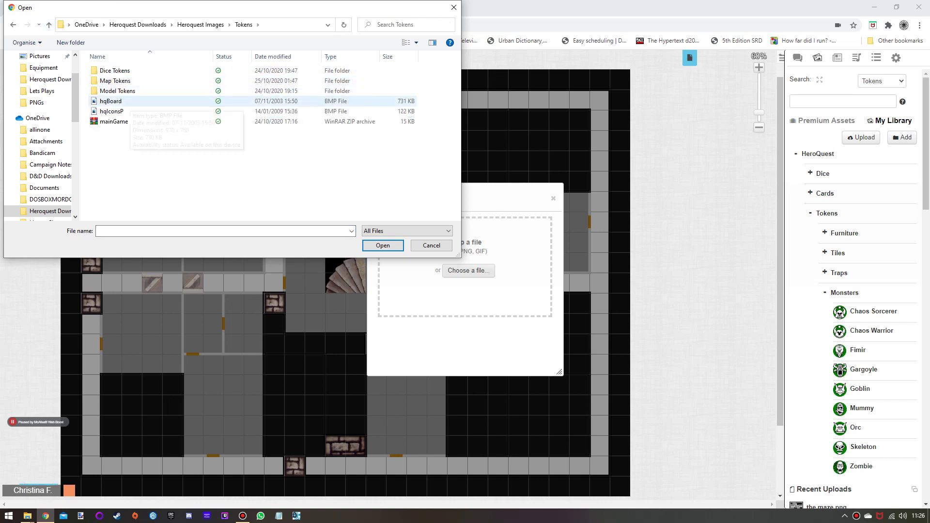
double_click(116, 91)
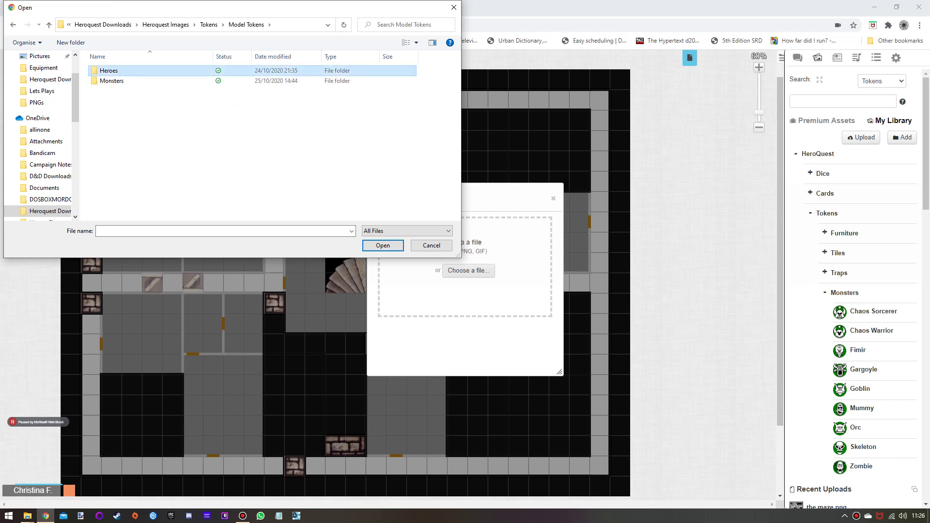
double_click(108, 70)
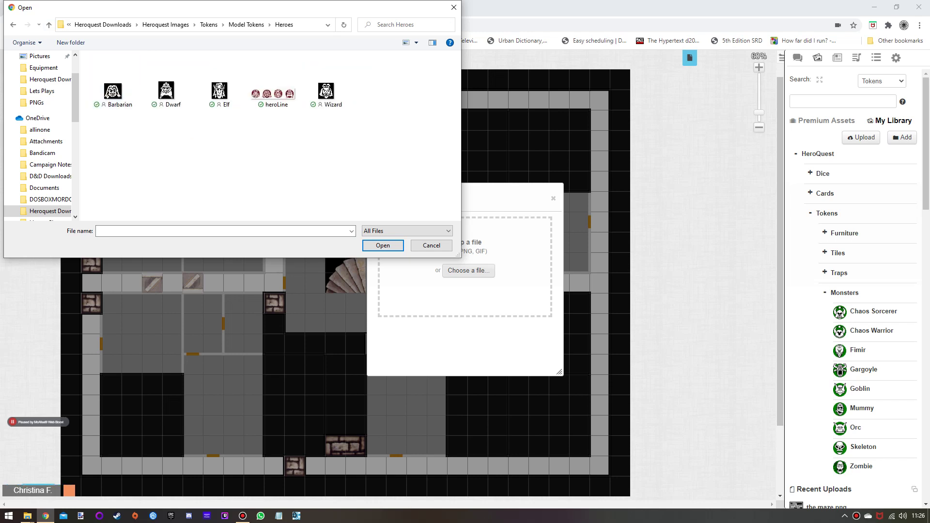
click(113, 84)
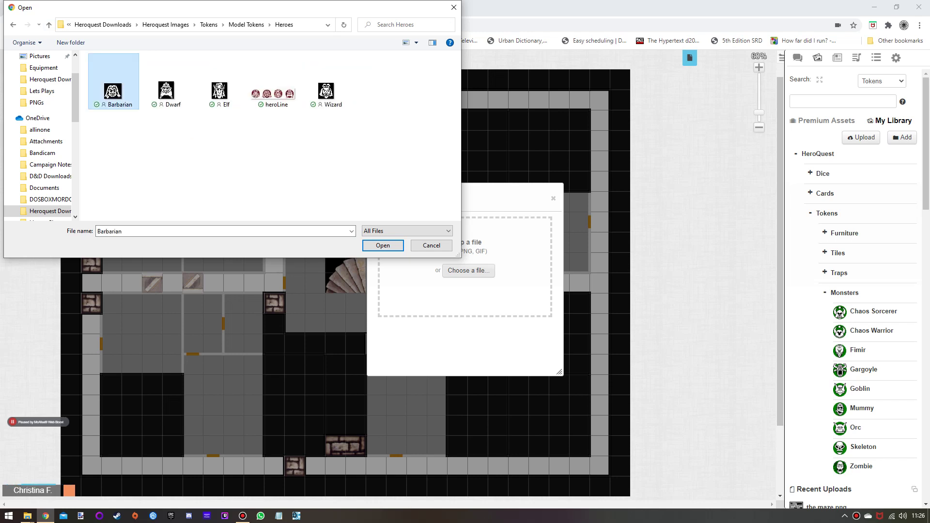
click(383, 246)
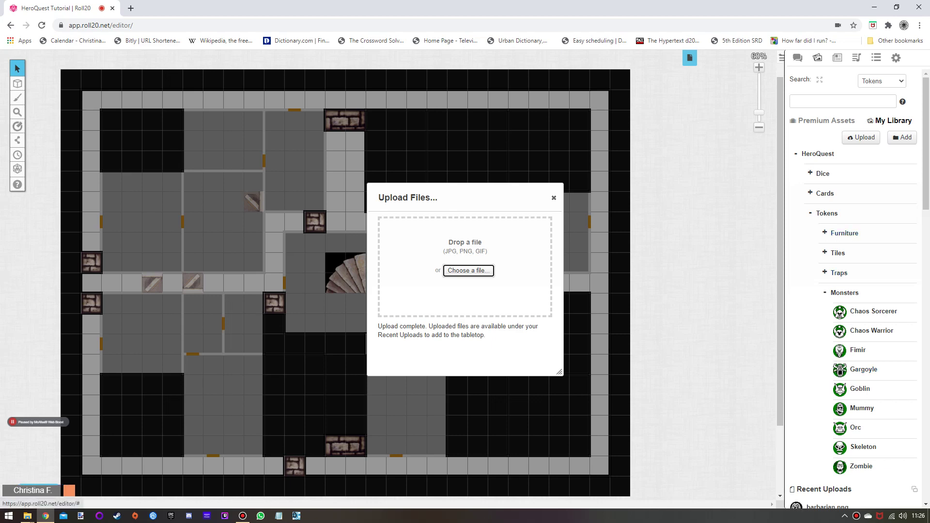
click(553, 198)
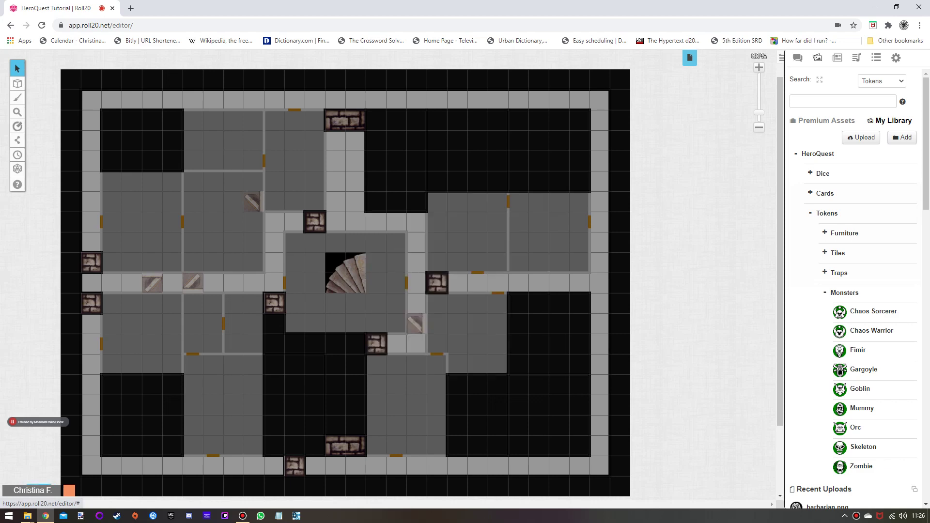
Step: Place the uploaded barbarian.png as a token on the map's north-west corner corridor square
scroll(828, 362, down, 3)
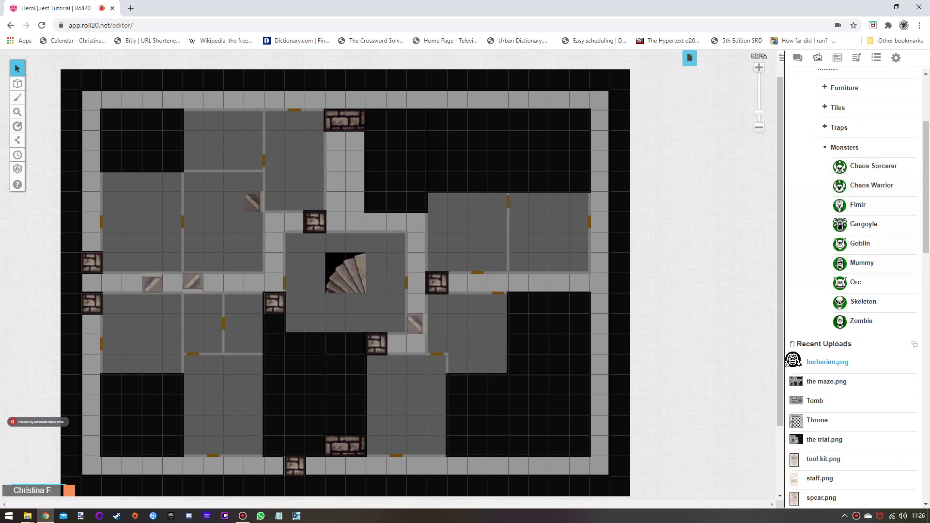
drag(793, 361, 80, 101)
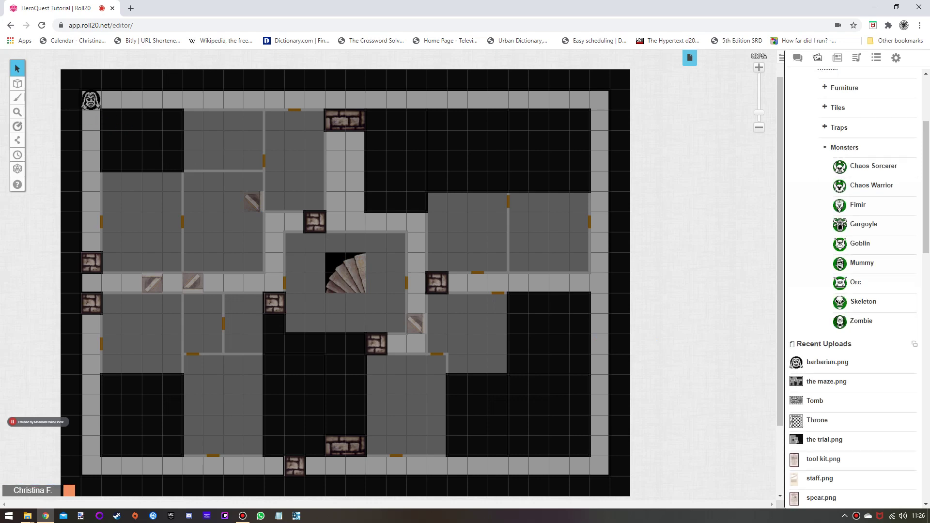
click(91, 100)
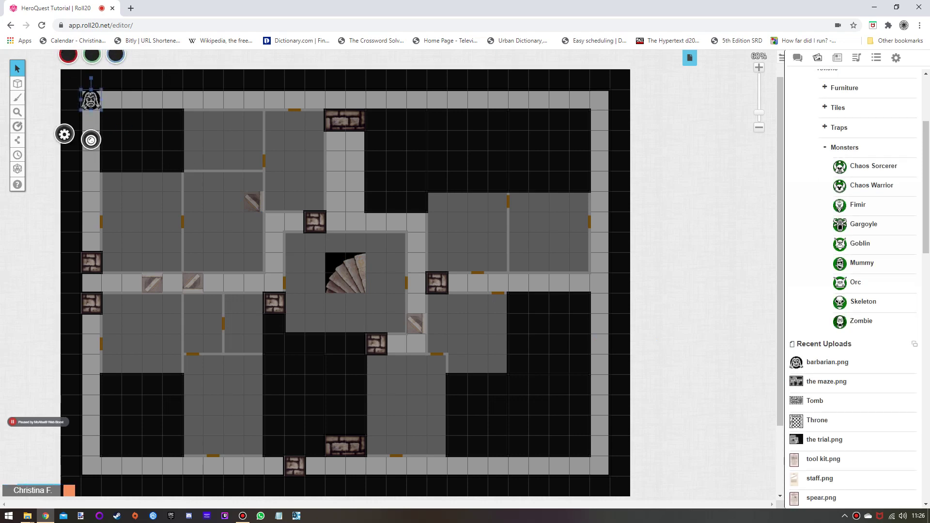
mouse_move(91, 99)
mouse_down()
mouse_move(172, 100)
mouse_move(91, 100)
mouse_up()
Step: Roll 2d6 in the text chat for the Barbarian's movement
click(797, 58)
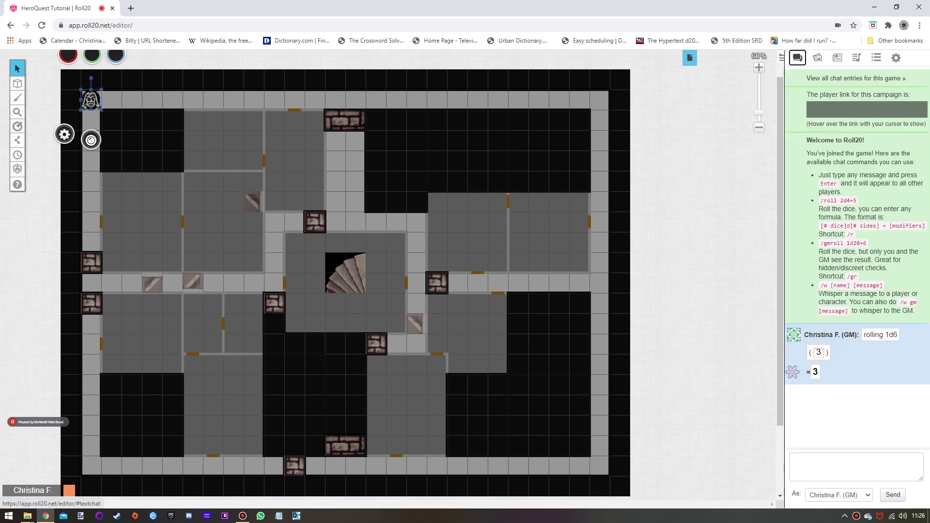
click(856, 467)
text(/r)
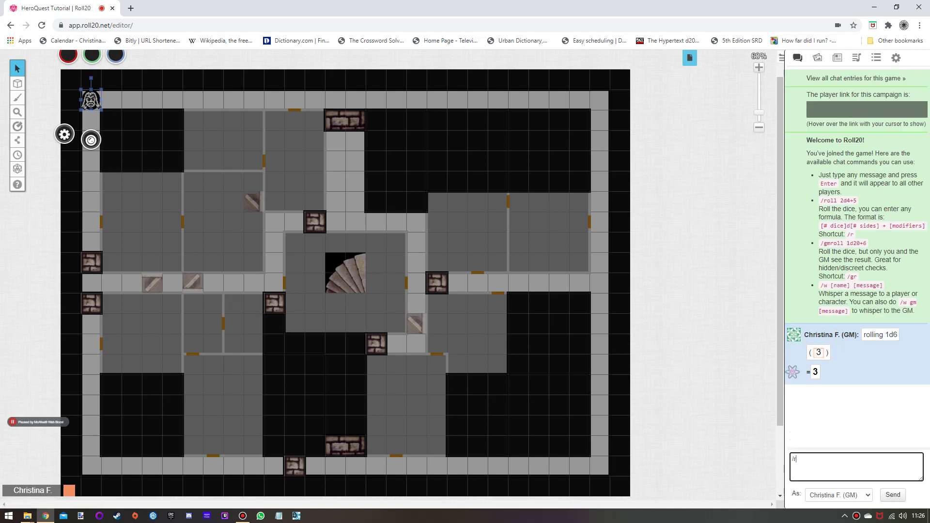
text(oo)
key(BackSpace)
text(lling)
text( 2d6)
key(Return)
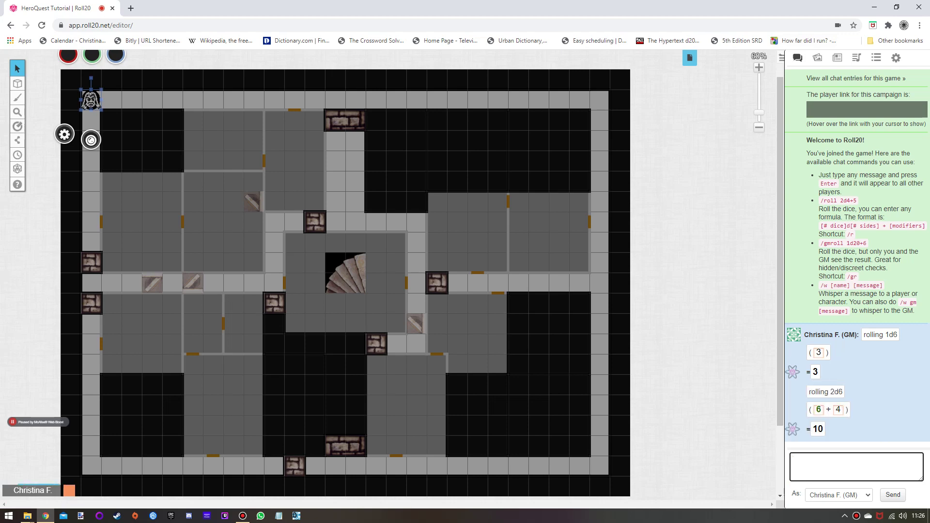
Step: Move the Barbarian token ten squares east along the northern corridor, to the square above the door
drag(91, 99, 214, 99)
double_click(213, 99)
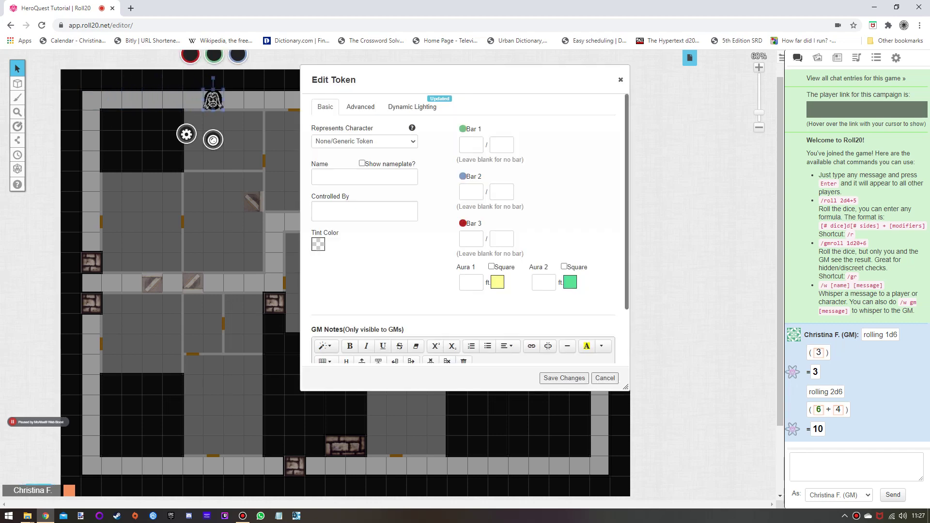
click(620, 79)
drag(214, 100, 294, 99)
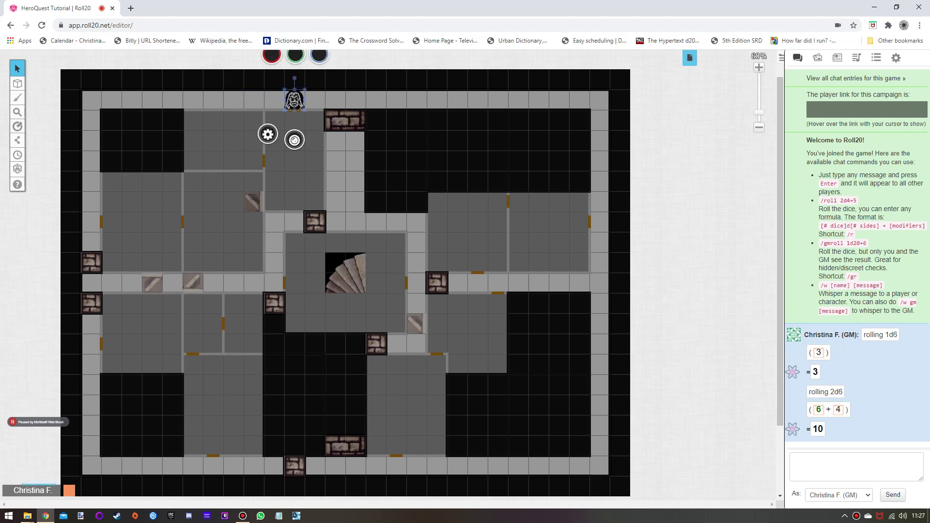
Step: Examine the bar fields in the Barbarian token's basic settings and close them
scroll(345, 281, up, 1)
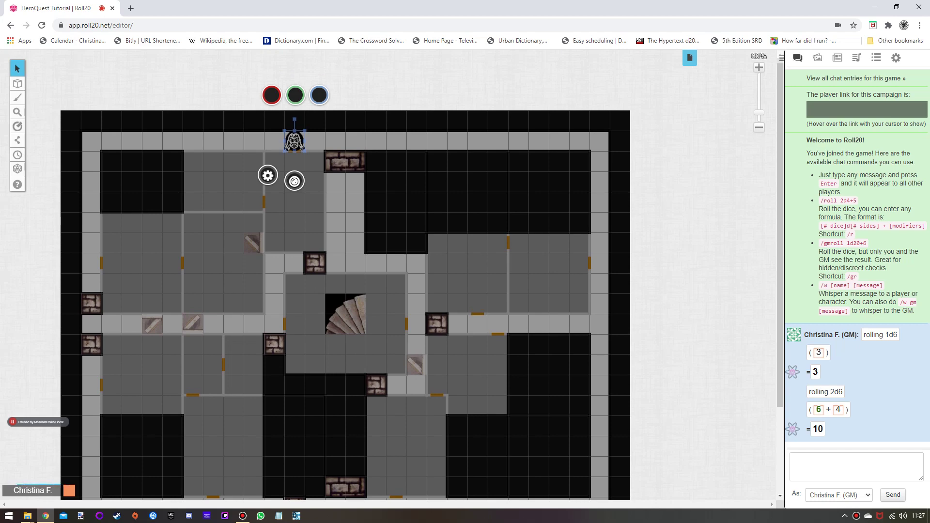
click(268, 175)
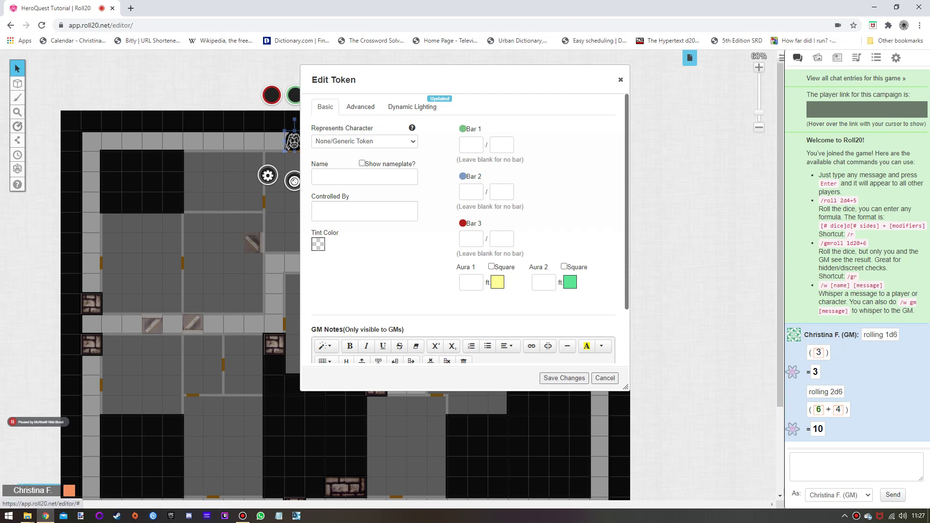
click(620, 80)
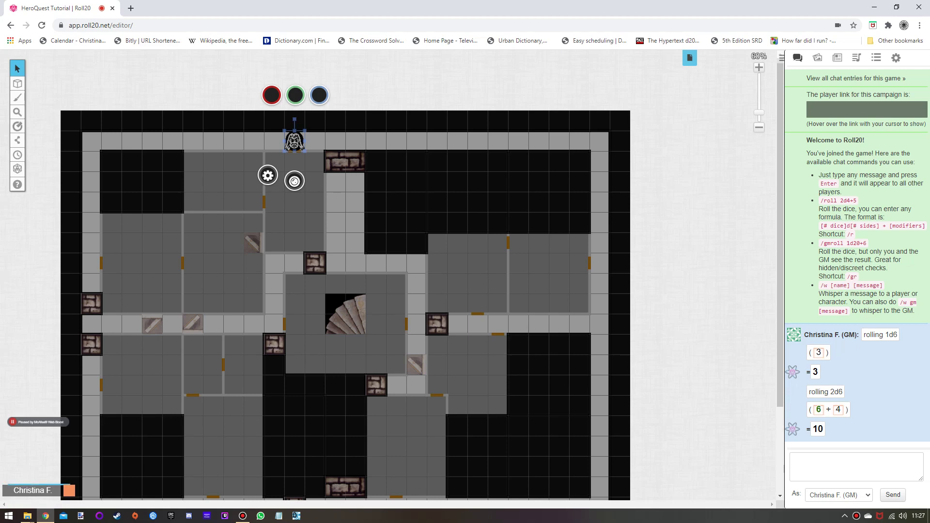
Step: Set the Barbarian token's green bar value to 8 directly on the map
click(296, 95)
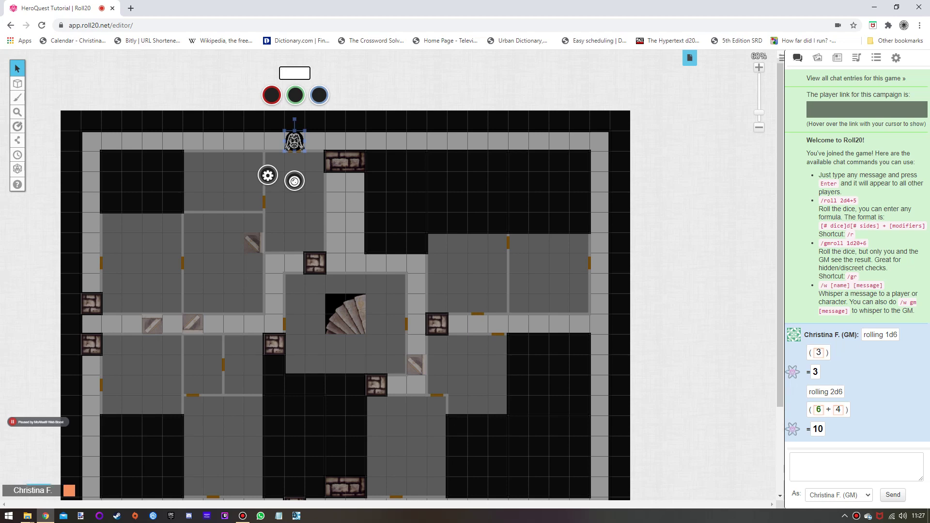
text(8)
key(Return)
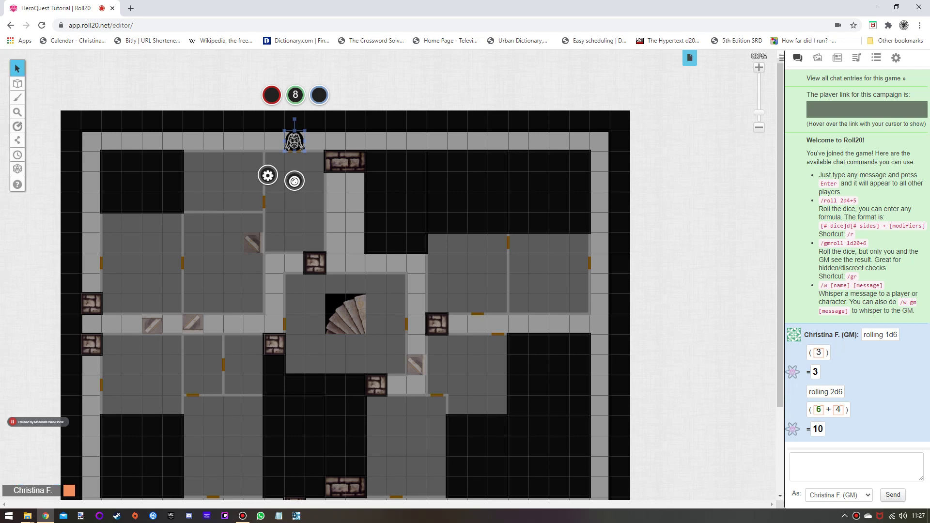
Step: Set the Barbarian token's bar location to Bottom Overlapping and save the token
click(268, 175)
click(361, 107)
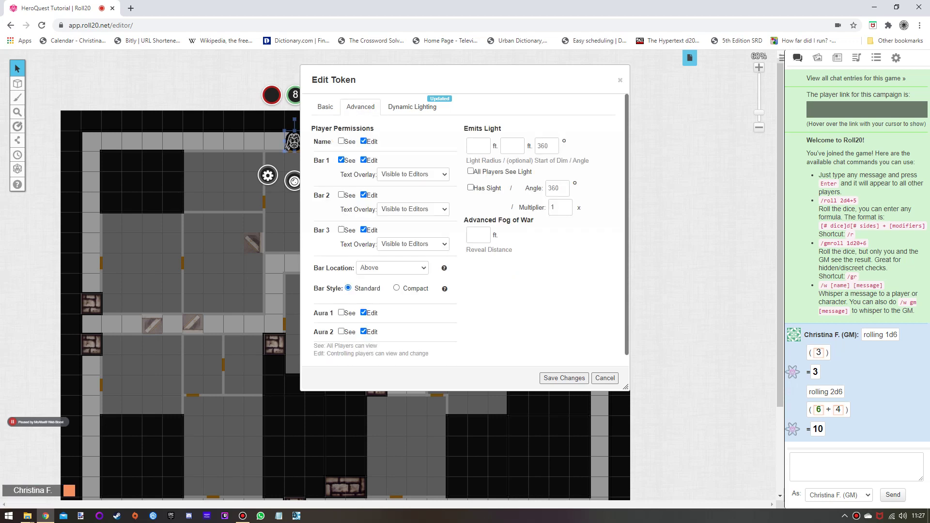
click(392, 268)
click(388, 295)
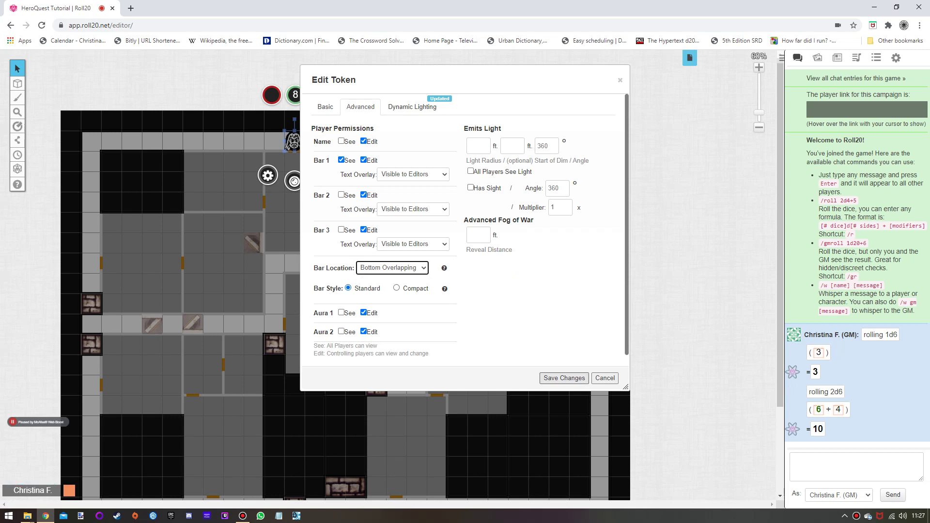
click(564, 378)
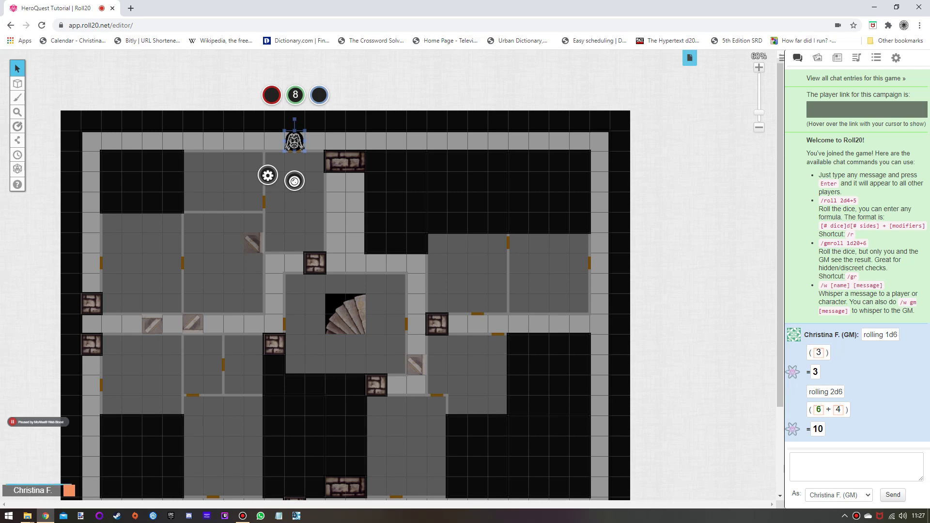
Step: Set the maximum of the Barbarian token's Bar 1 to 8 and save the token
click(325, 107)
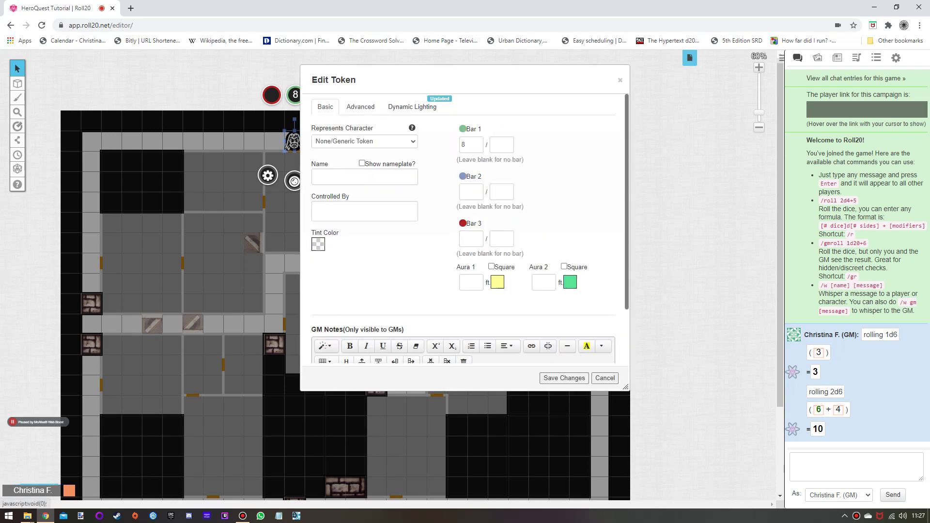
click(502, 144)
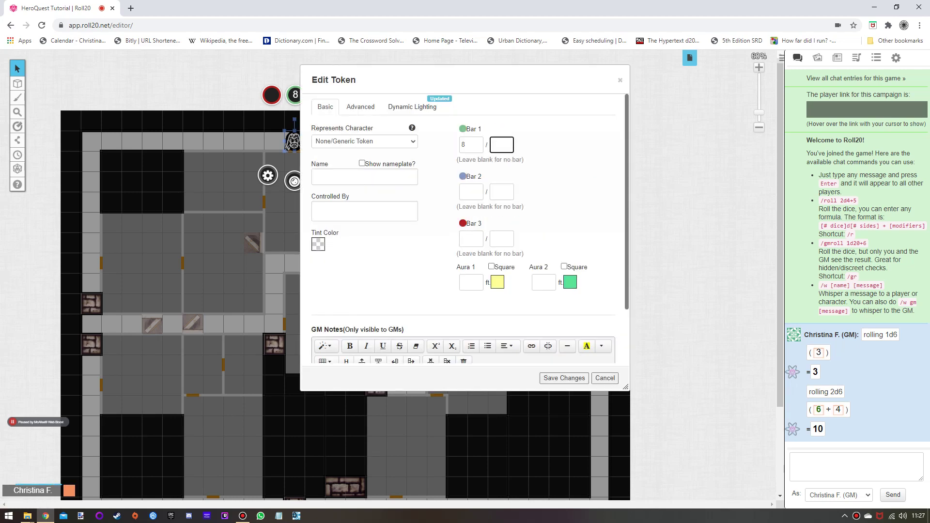
text(8)
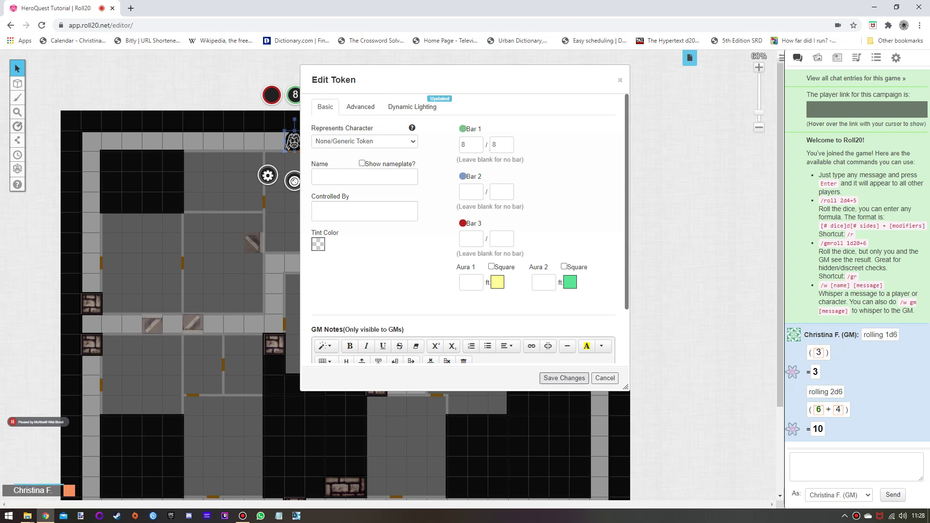
click(564, 378)
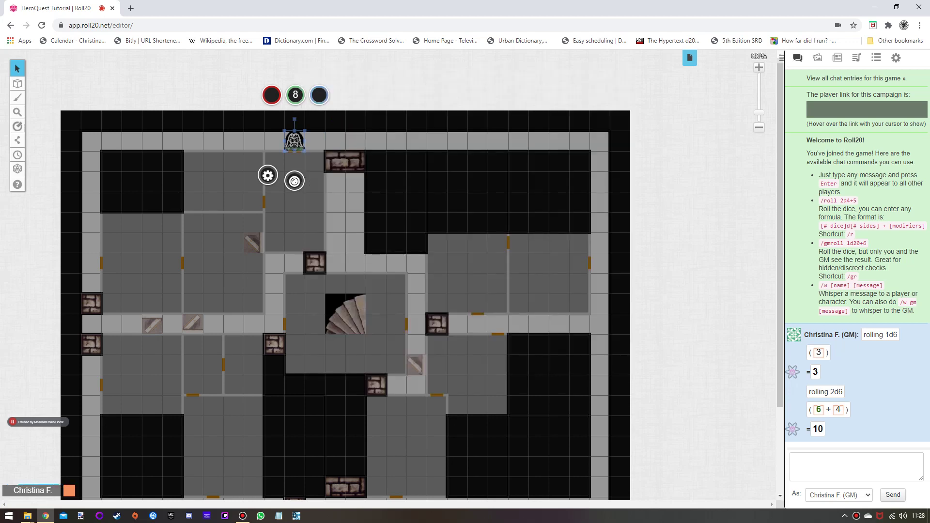
scroll(281, 373, up, 2)
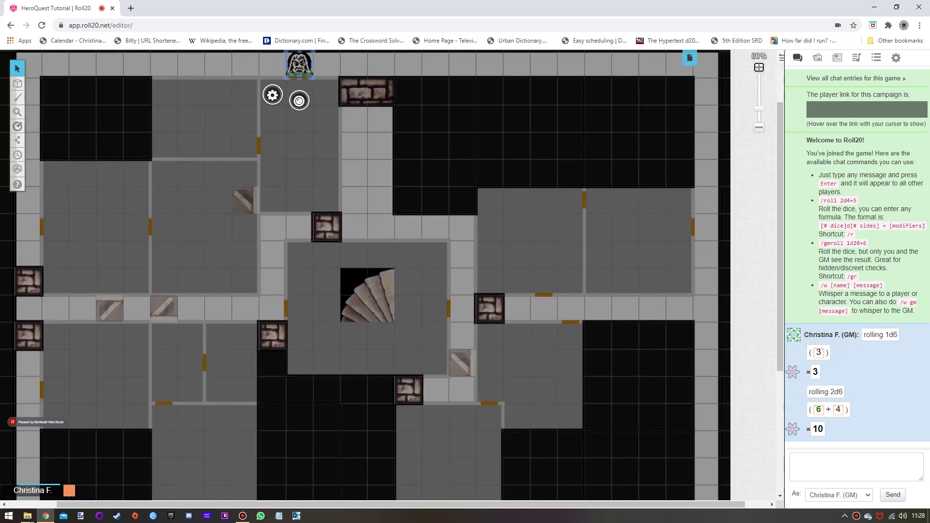
drag(780, 159, 780, 123)
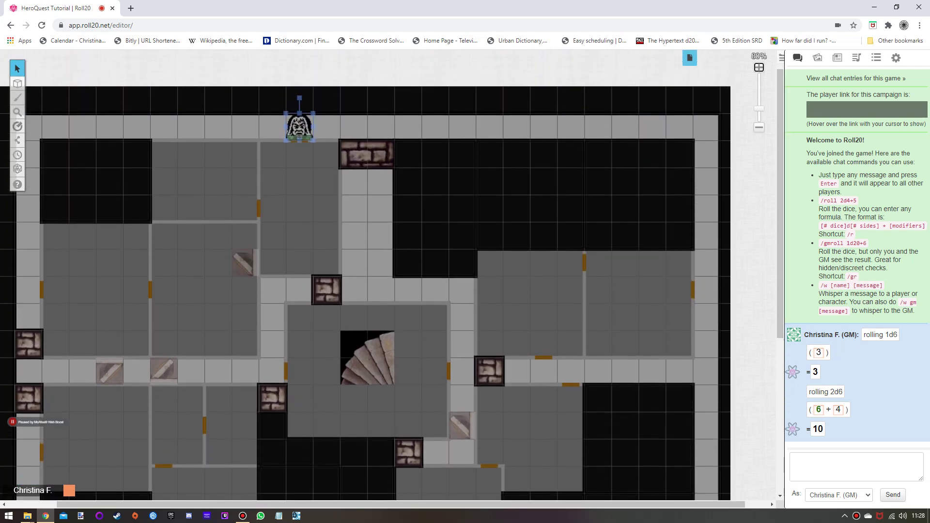
Step: Reduce the Barbarian token's green bar value by 1 directly on the map
click(759, 67)
click(759, 68)
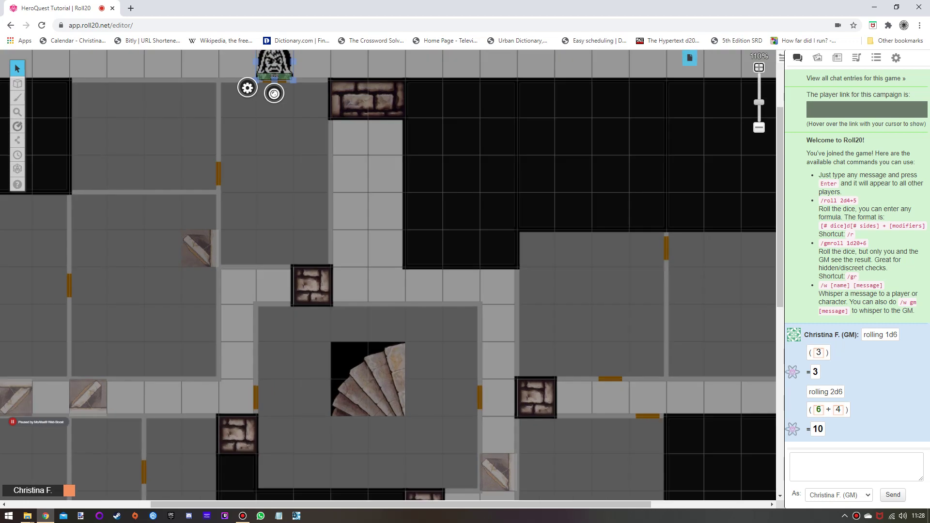
click(759, 68)
click(759, 67)
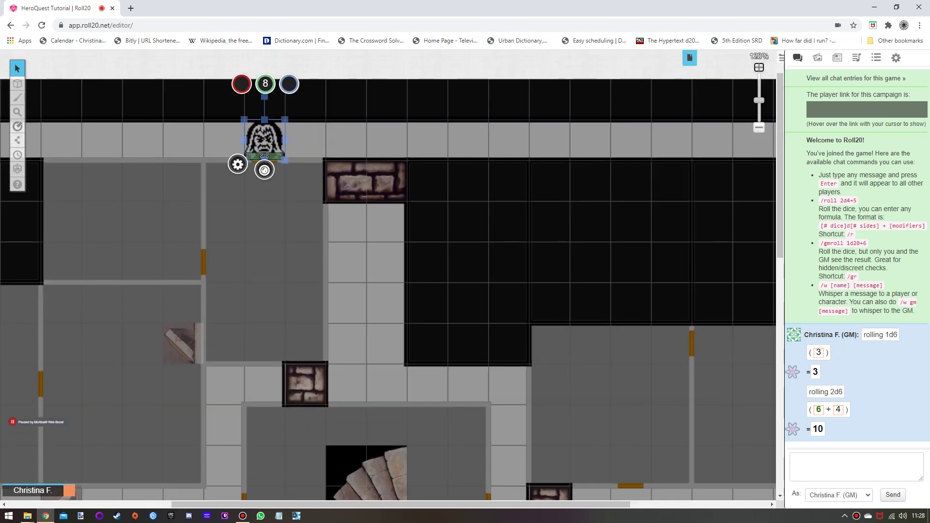
drag(780, 164, 780, 153)
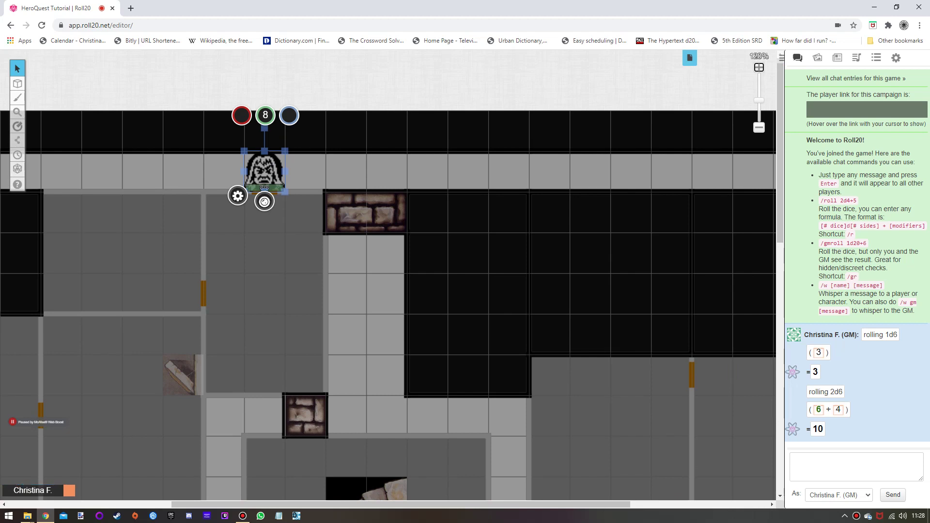
click(265, 115)
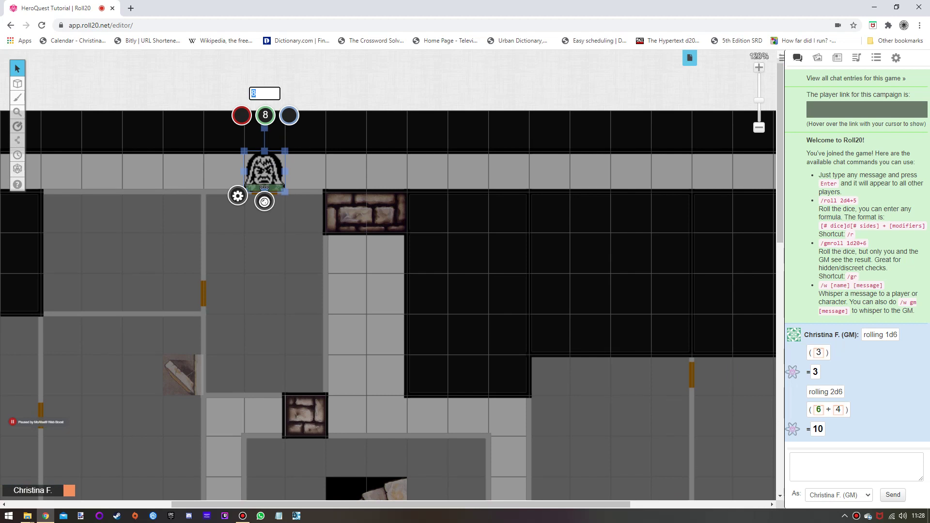
text(-1)
key(Return)
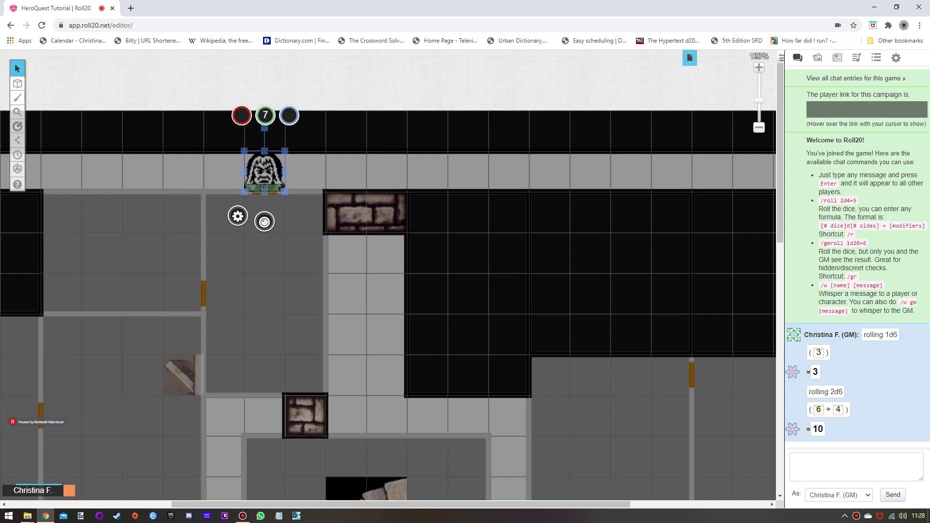
Step: Increase the Barbarian token's green bar value by 2, and then replace it with 1
click(265, 115)
text(+2)
key(Return)
click(265, 116)
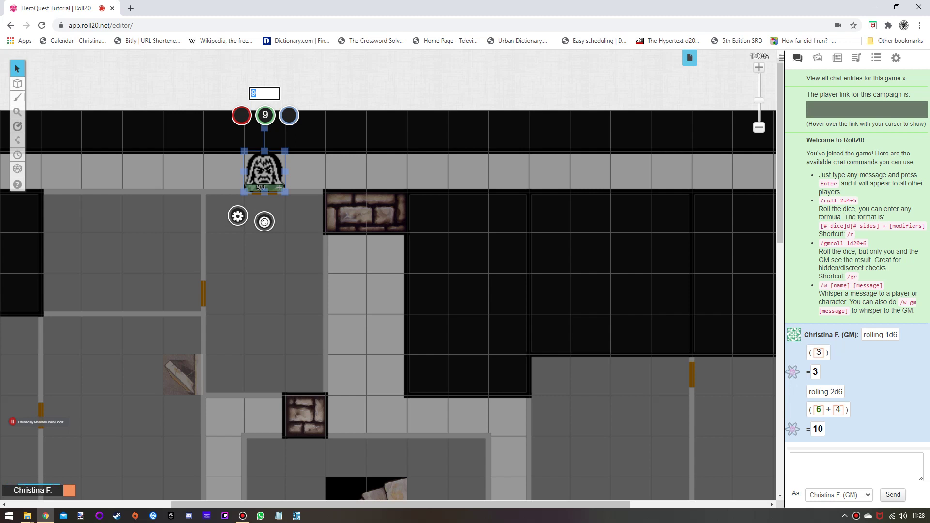
text(1)
key(Return)
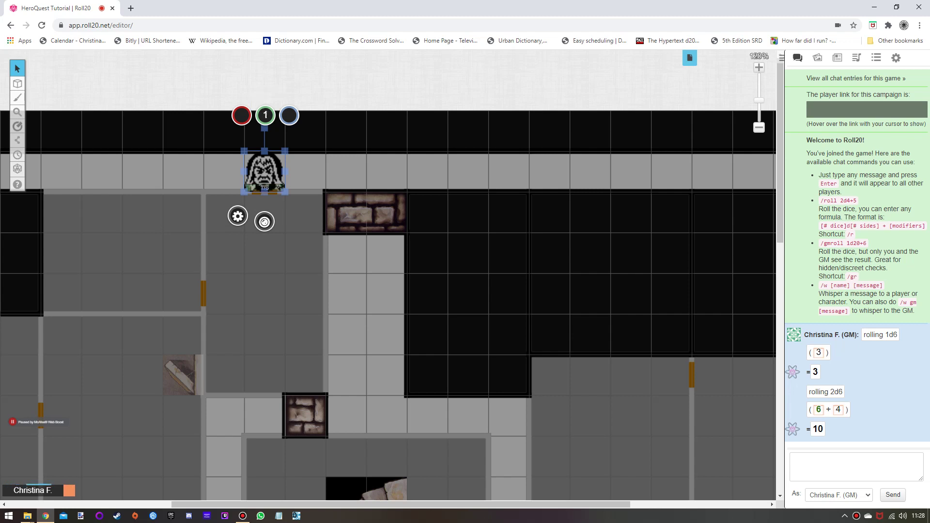
Step: Restore the Barbarian token's green bar value to 8
click(265, 115)
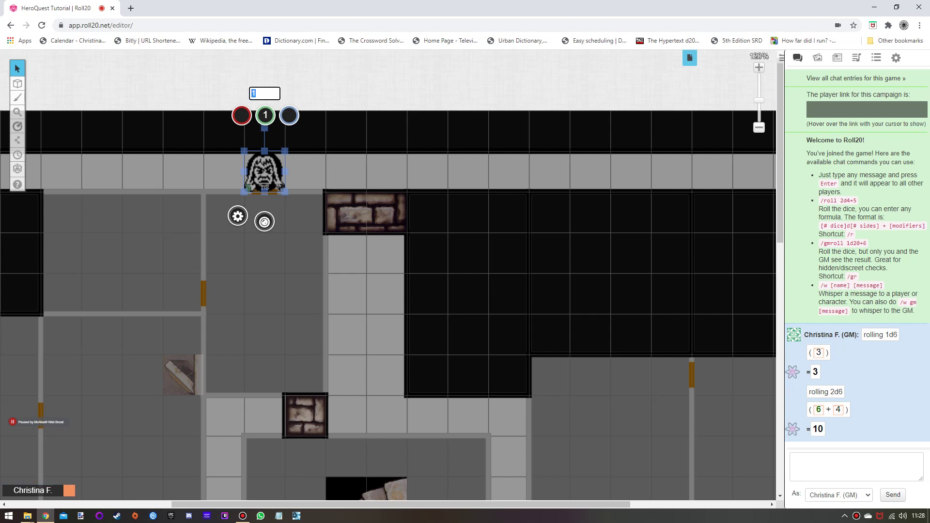
text(8)
key(Return)
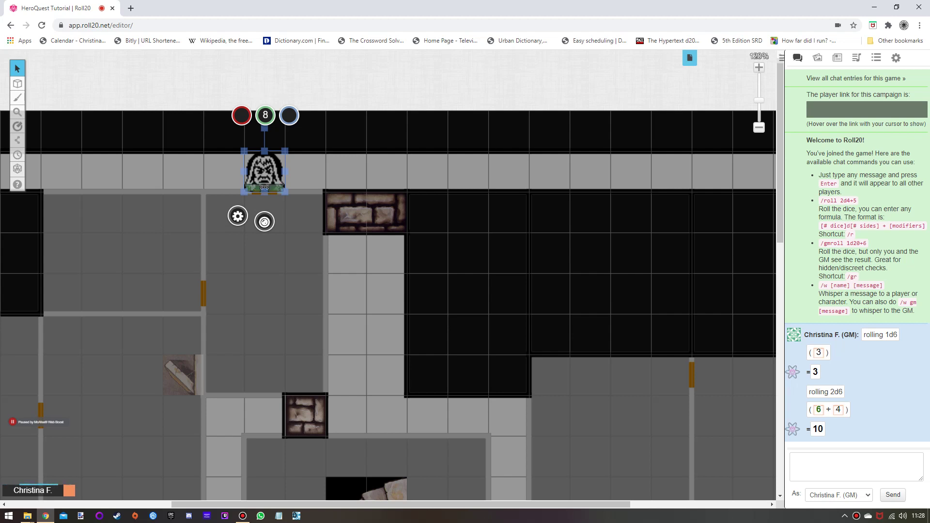
Step: Mark the Barbarian token with the red X status marker and close the marker selection
click(264, 222)
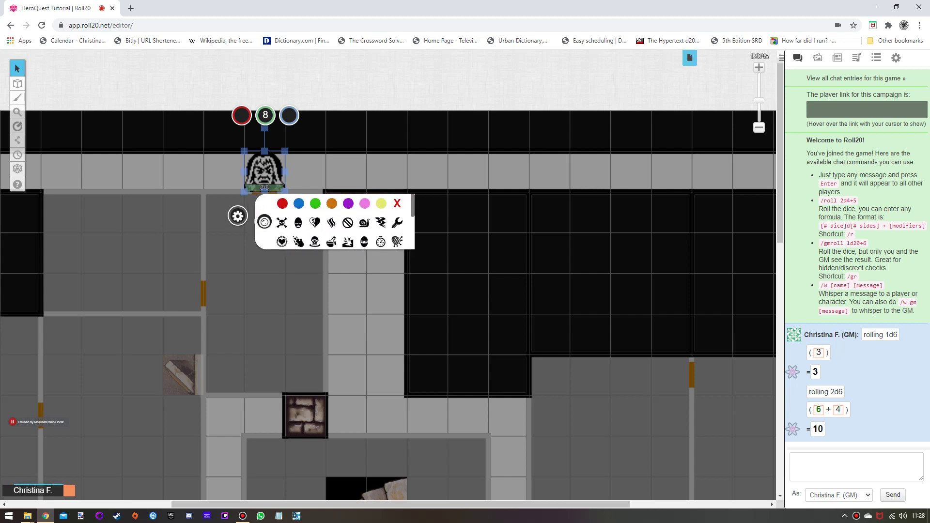
click(397, 203)
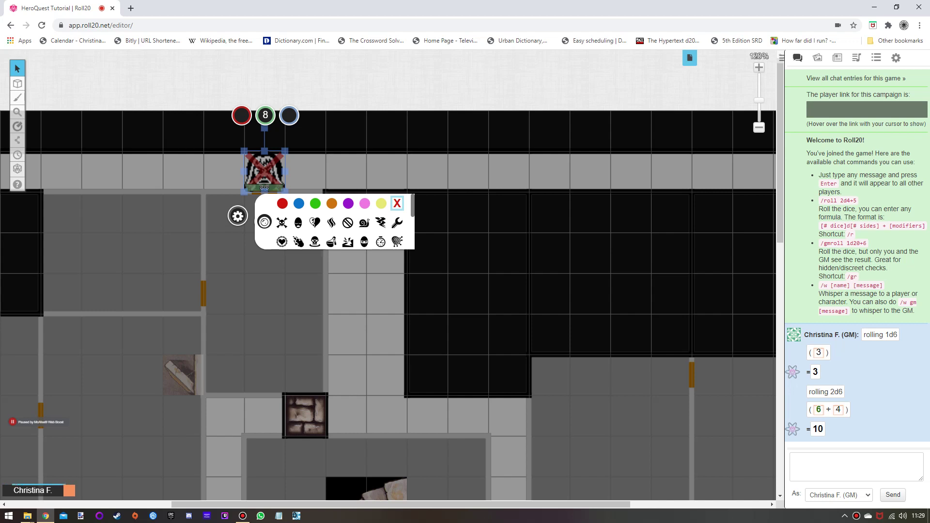
click(348, 223)
click(348, 222)
click(348, 204)
click(348, 203)
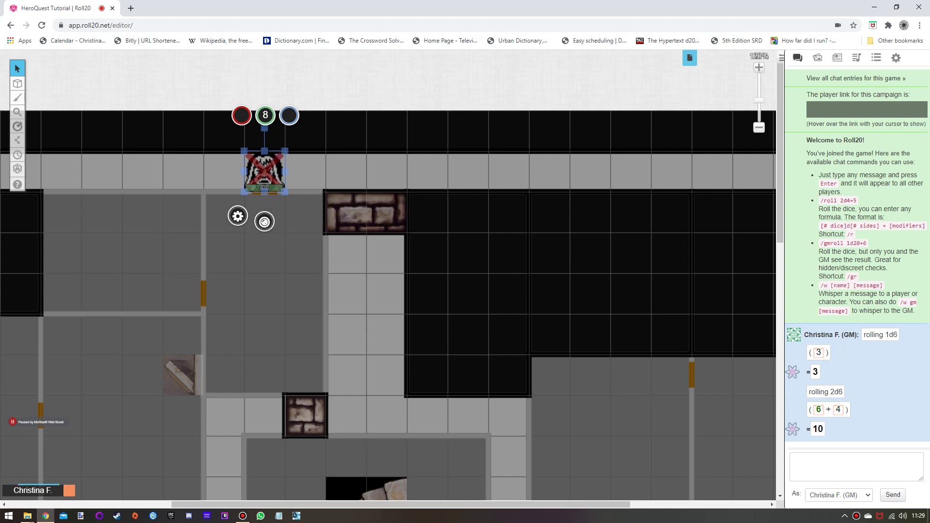
Step: Remove the red X status marker from the Barbarian token and deselect the token
click(264, 221)
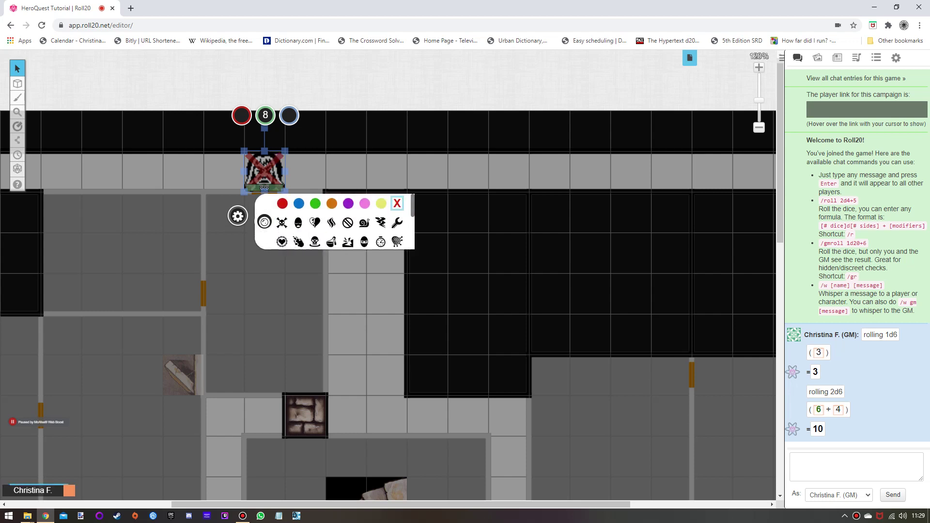
click(397, 203)
key(Escape)
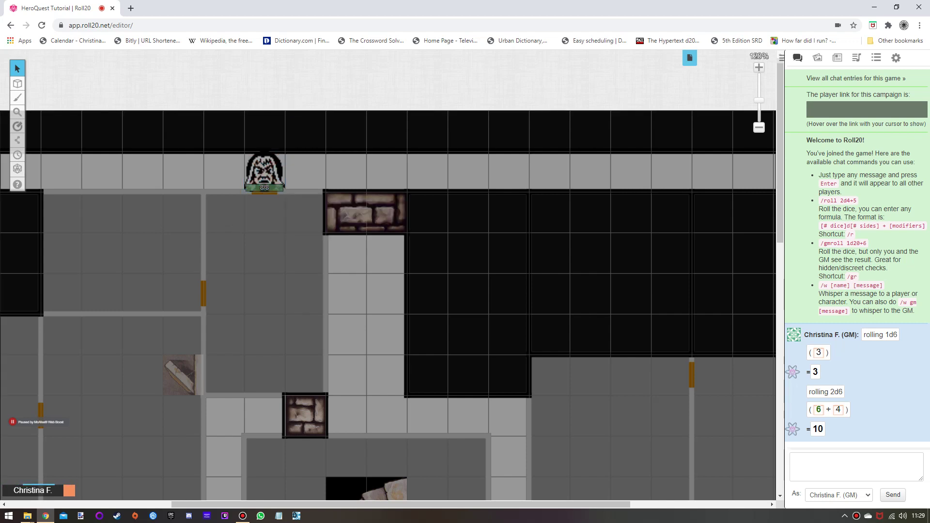
Step: Set the Barbarian token's red bar value to 3 on the map
click(264, 172)
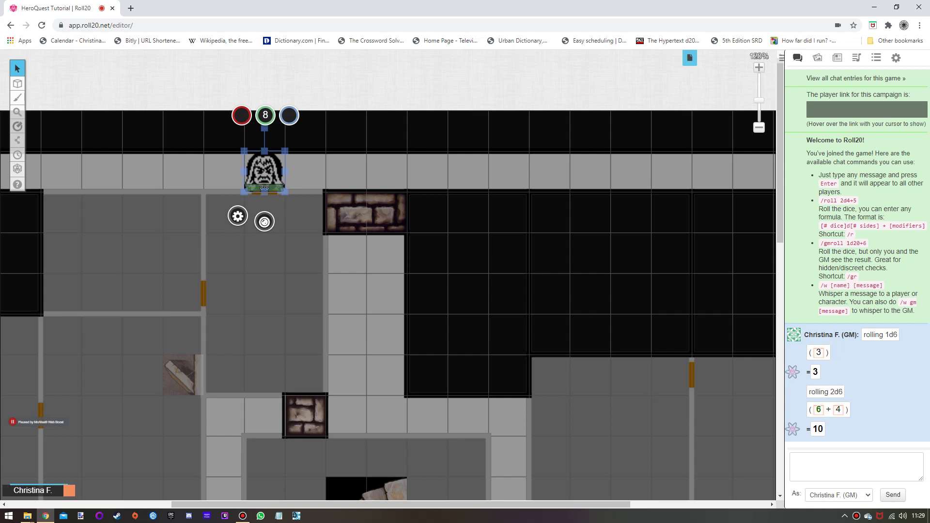
click(242, 115)
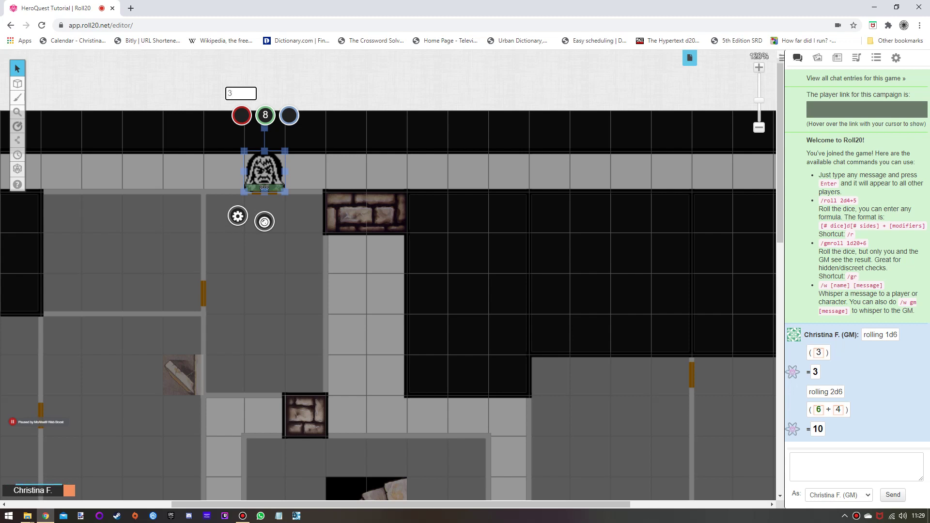
key(Return)
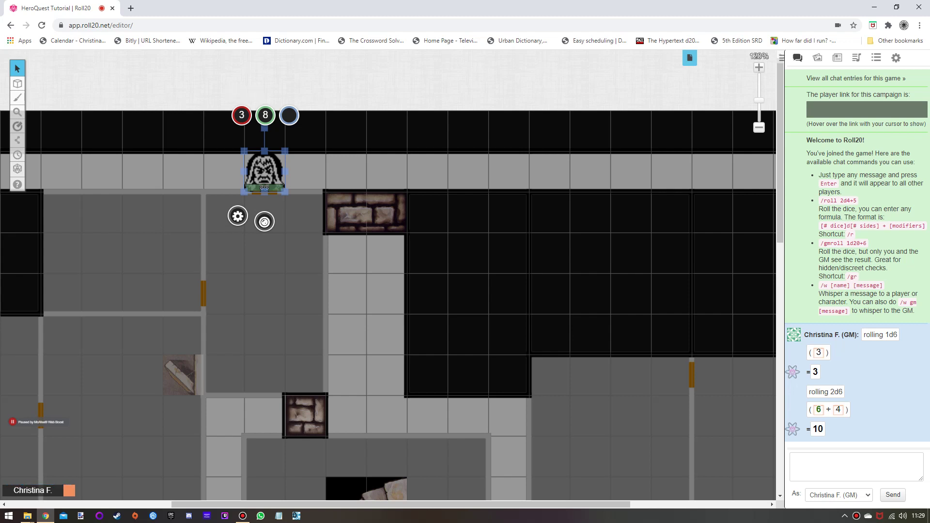
Step: Roll three six-sided dice in the chat with /roll 3d6
click(823, 468)
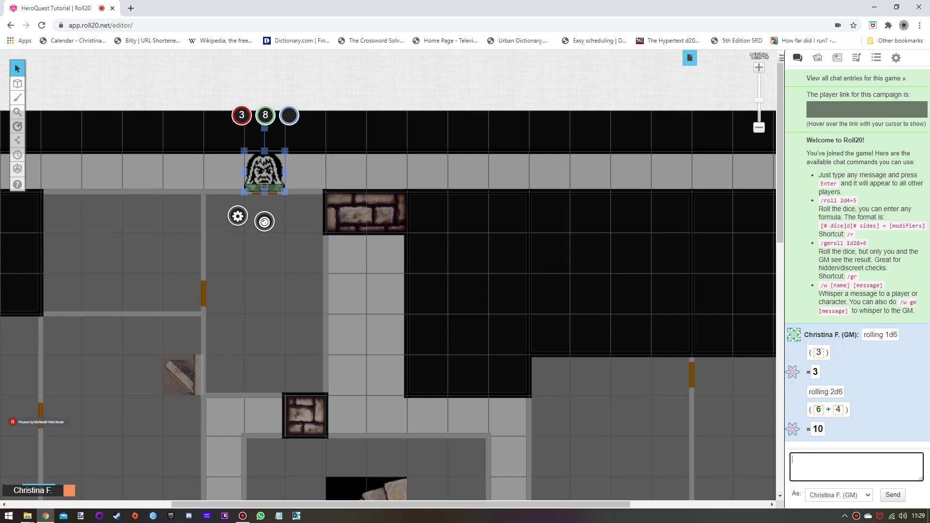
text(/roll 3d6)
key(Return)
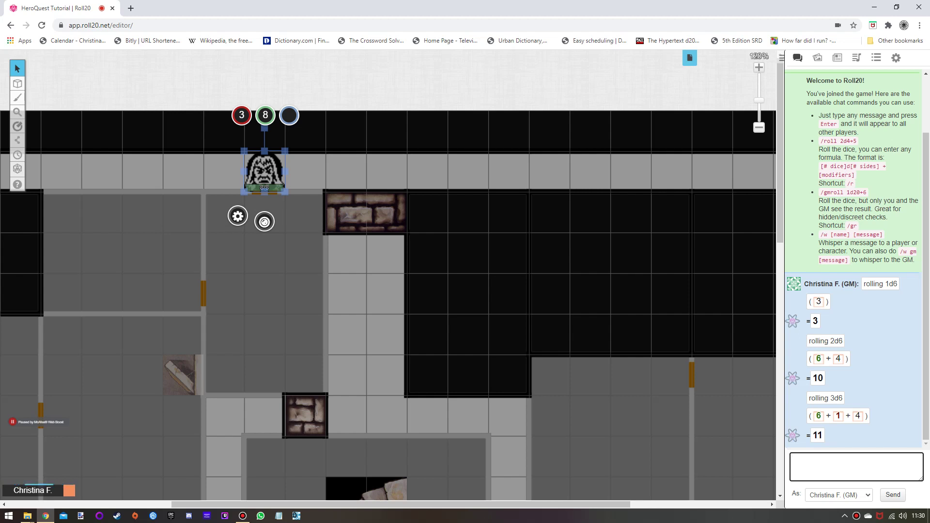
Step: Set the Barbarian token's blue bar value to 2 on the map
click(290, 115)
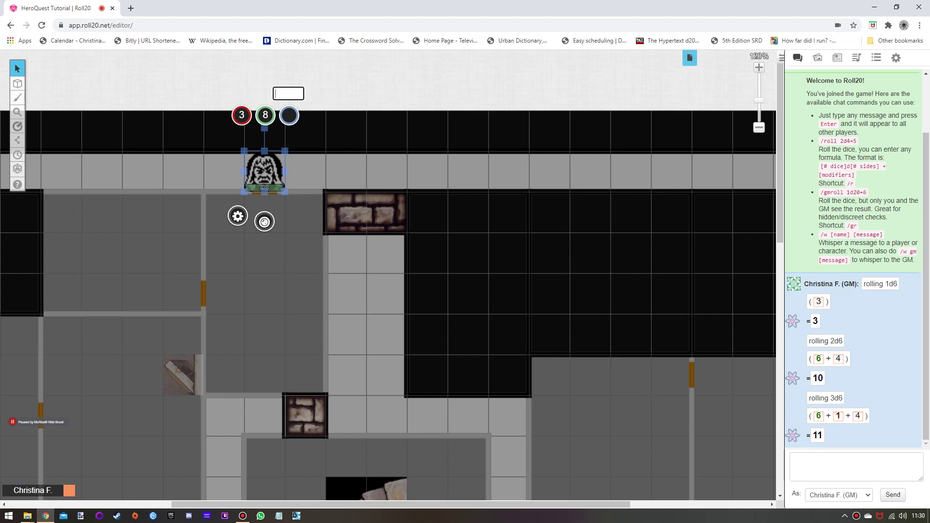
text(2)
key(Return)
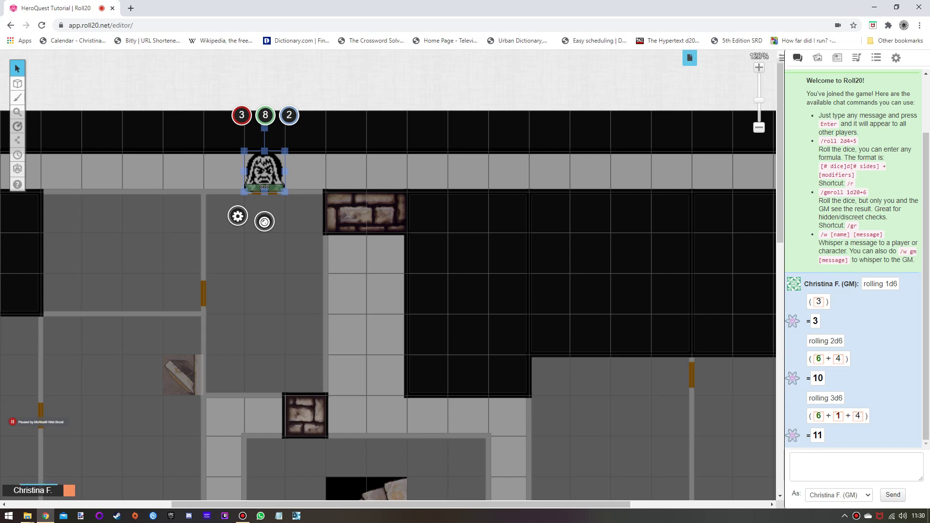
Step: Roll two six-sided dice in the chat with /roll 2d6
click(856, 466)
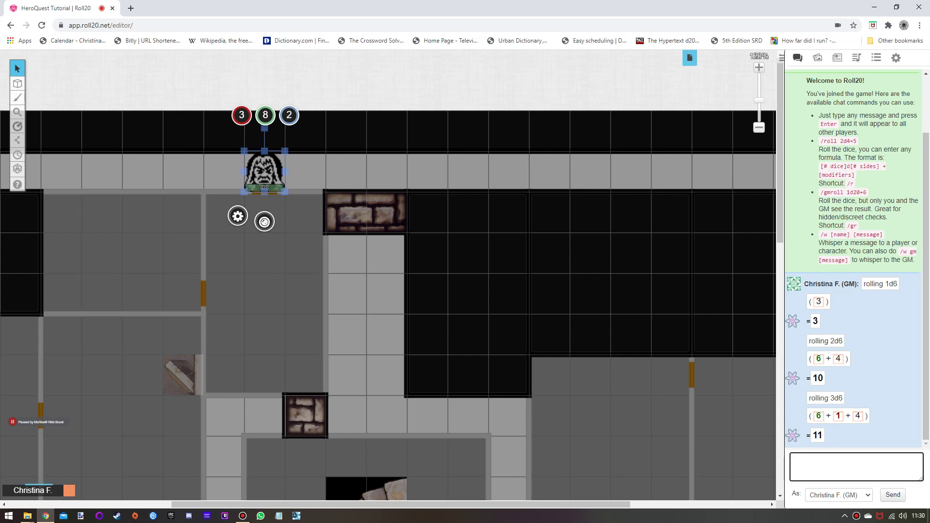
text(/roll 2d6)
key(Return)
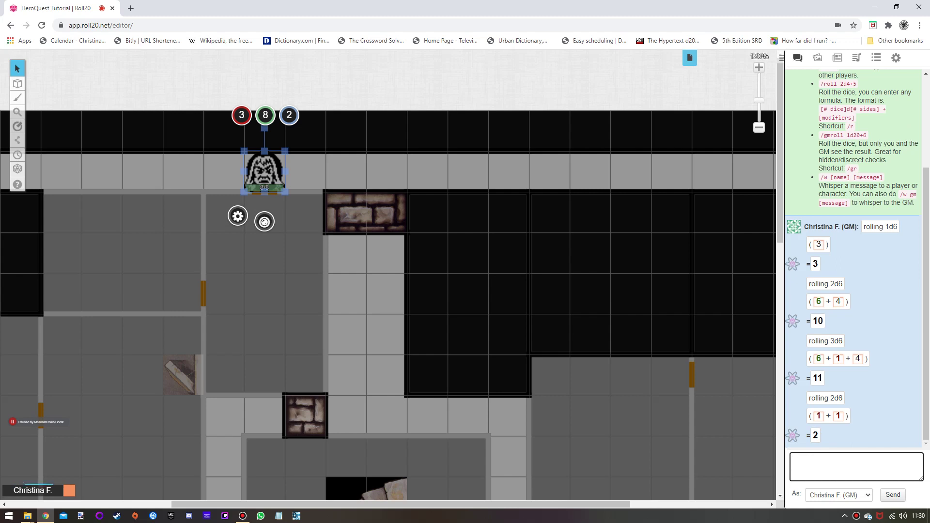
Step: Deselect the Barbarian token and view the entire dungeon map
click(465, 271)
click(759, 127)
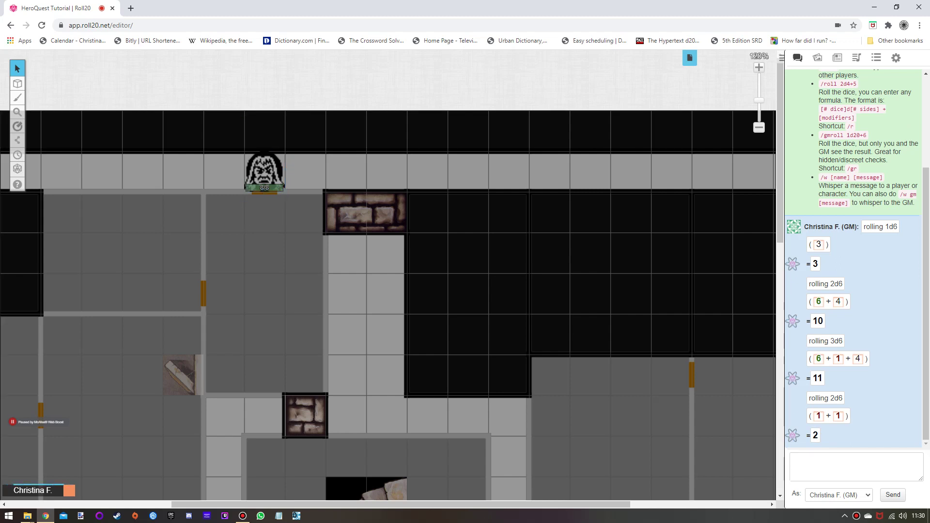
click(759, 128)
click(760, 127)
click(759, 127)
click(759, 128)
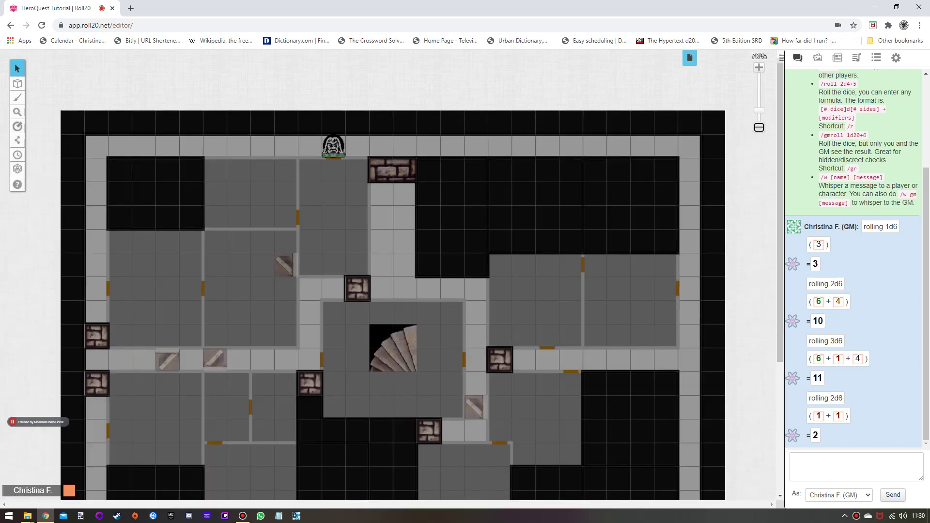
click(760, 127)
drag(780, 145, 780, 165)
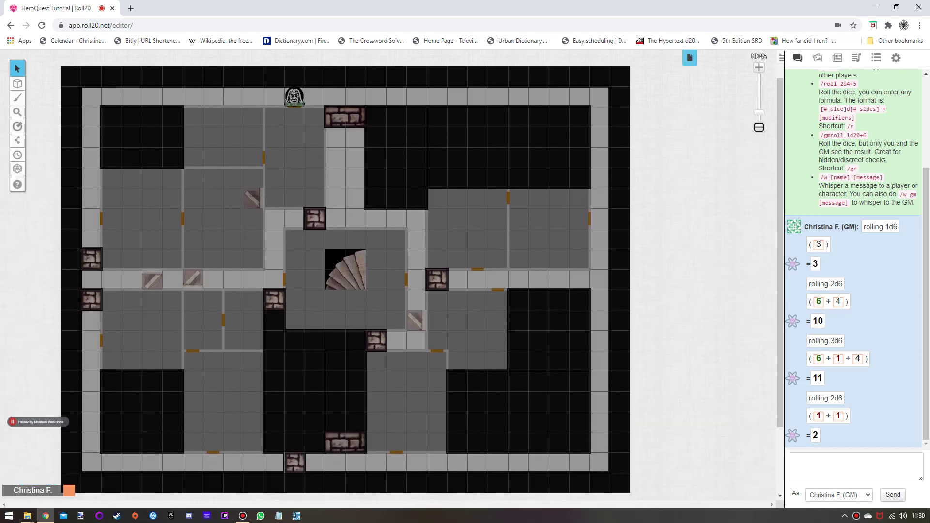
Step: Add a new character to the game's journal
click(838, 57)
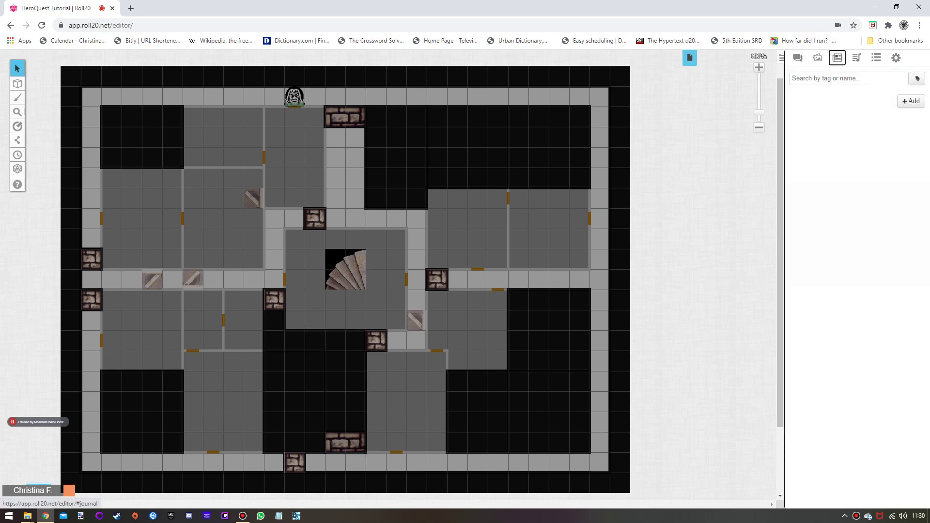
click(912, 101)
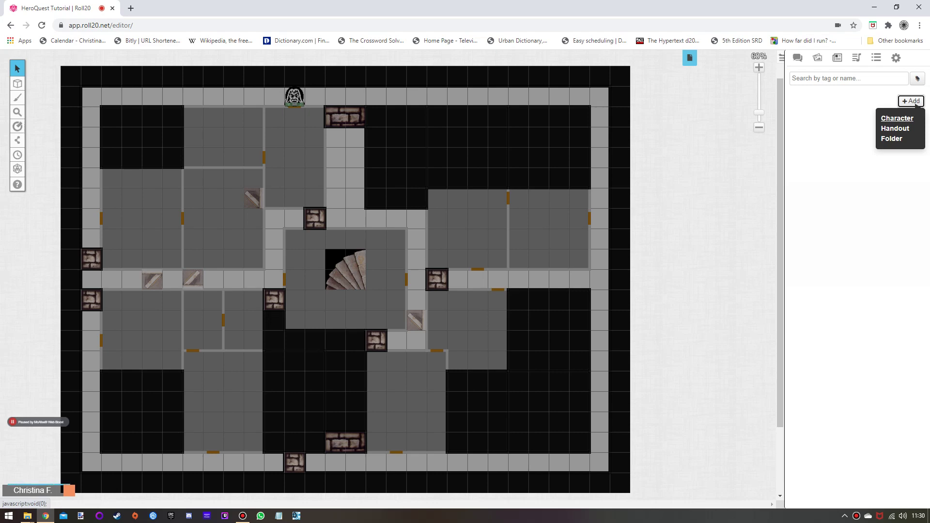
click(897, 119)
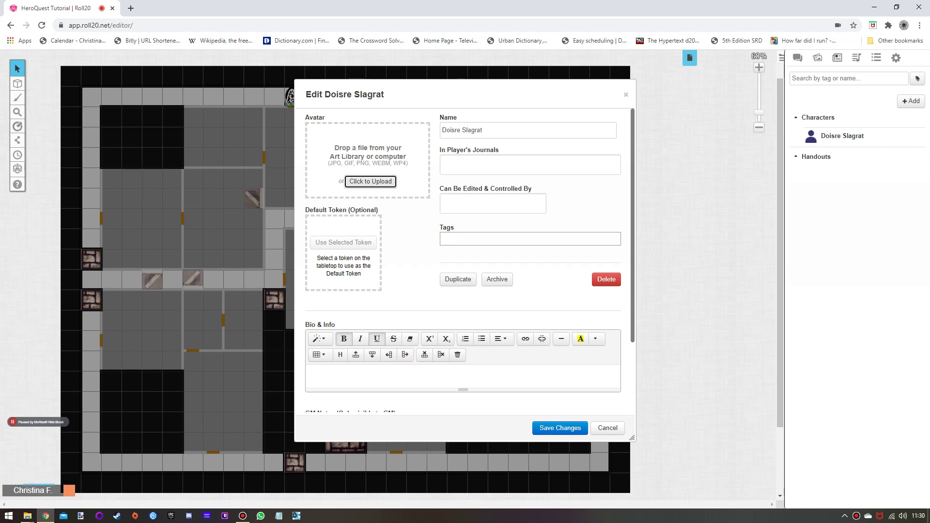
Step: Upload the Barbarian image from the Heroes folder as the new character's avatar
click(370, 182)
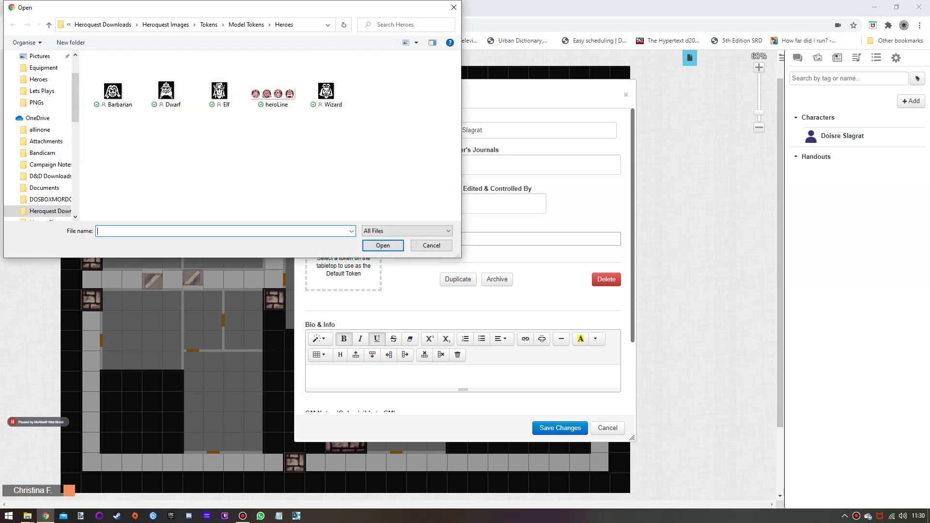
click(113, 91)
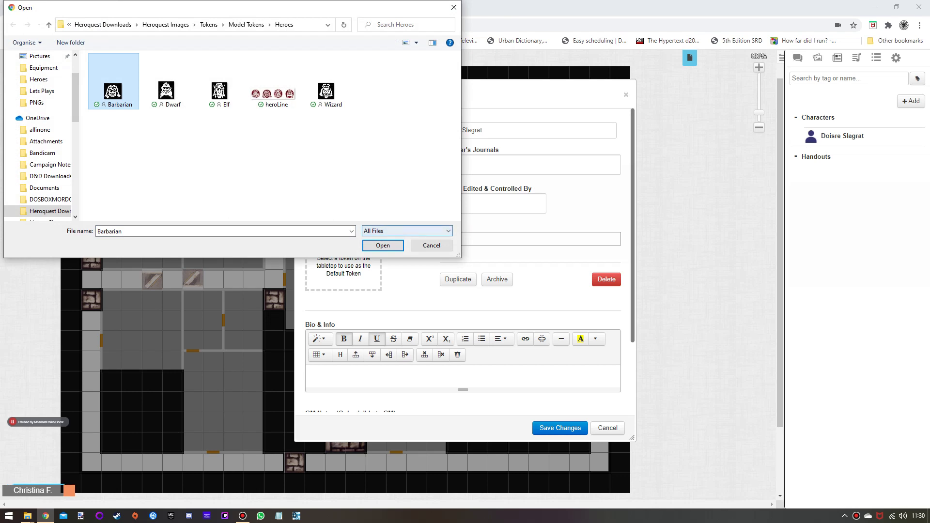
click(383, 245)
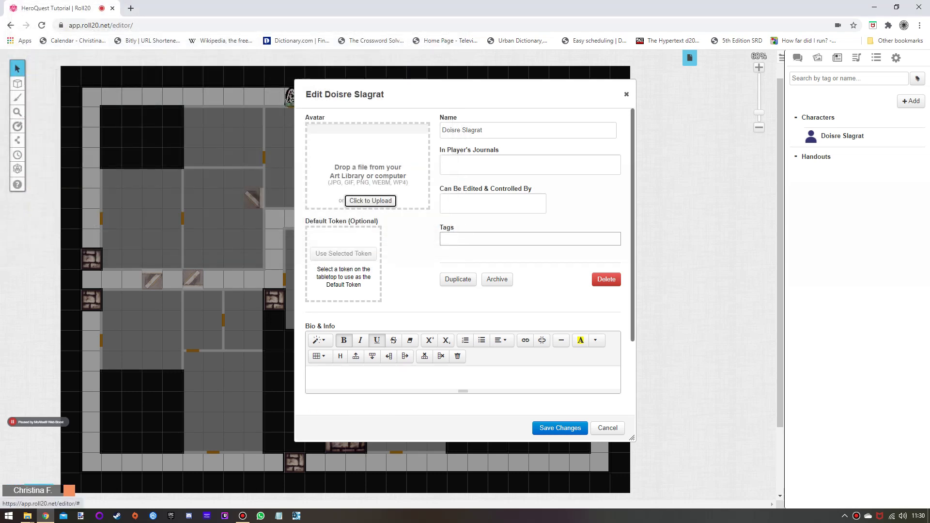
Step: Rename the new character as Barbarian
drag(483, 130, 441, 131)
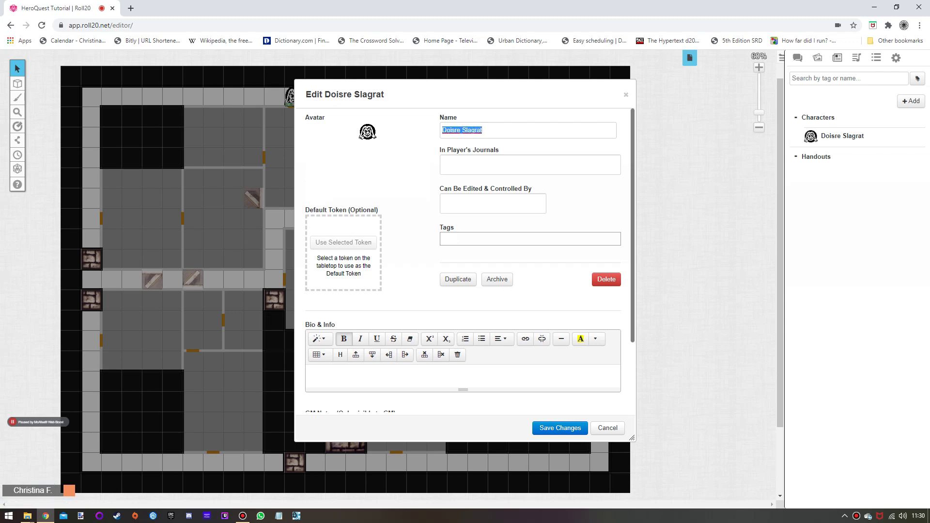
text(Bar)
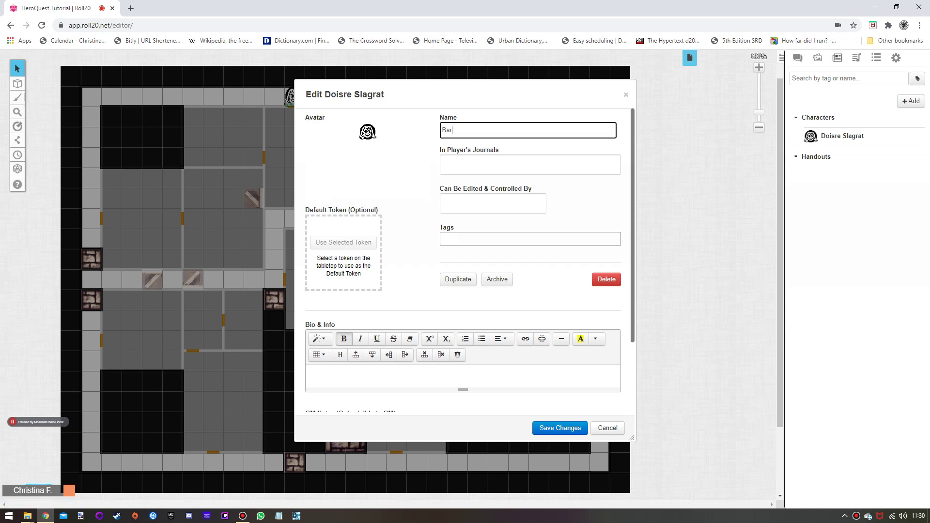
text(barian)
Step: Share the Barbarian character with the player, granting both journal visibility and edit control, and save the changes
click(530, 164)
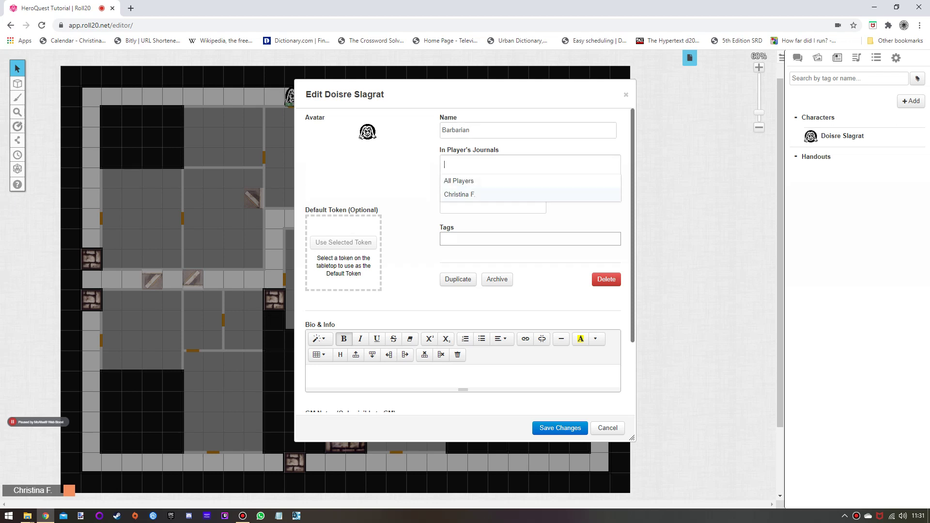
click(460, 194)
click(492, 200)
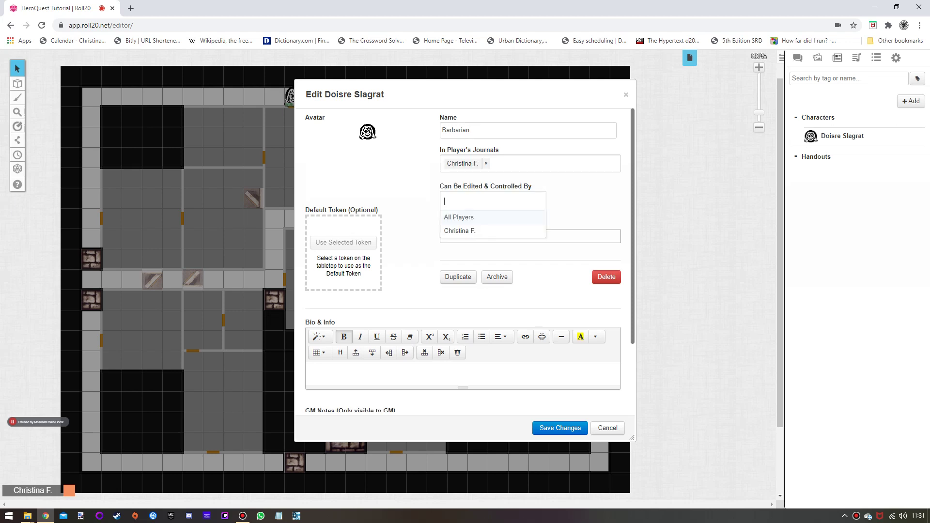
click(459, 230)
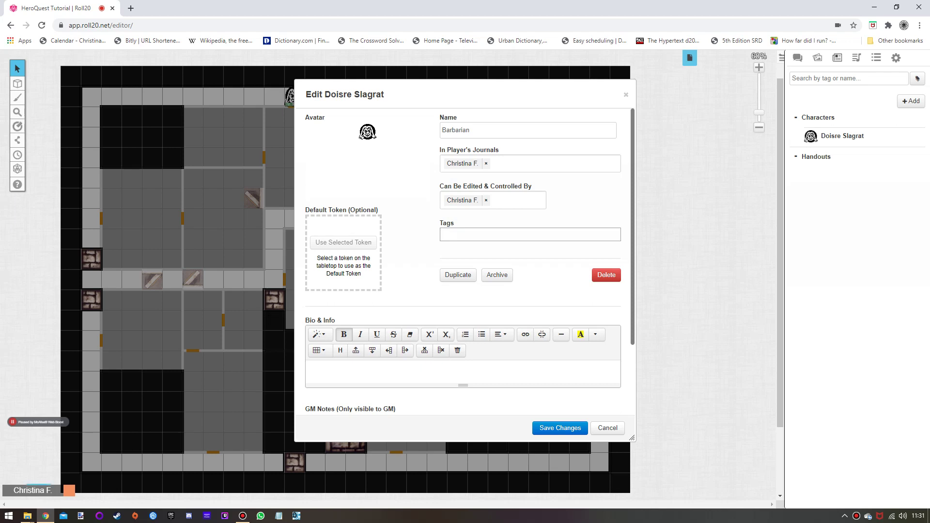
scroll(427, 279, down, 3)
scroll(428, 247, up, 2)
scroll(428, 248, up, 1)
click(560, 428)
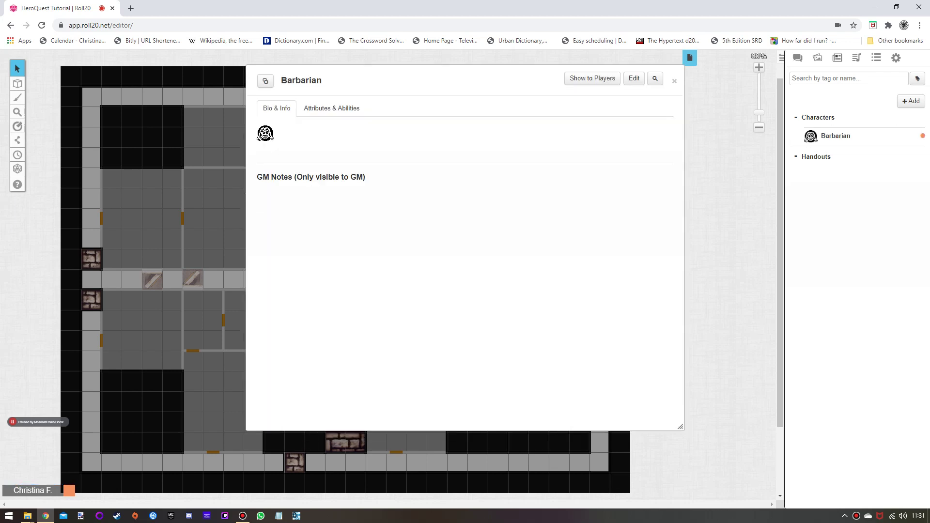
key(Escape)
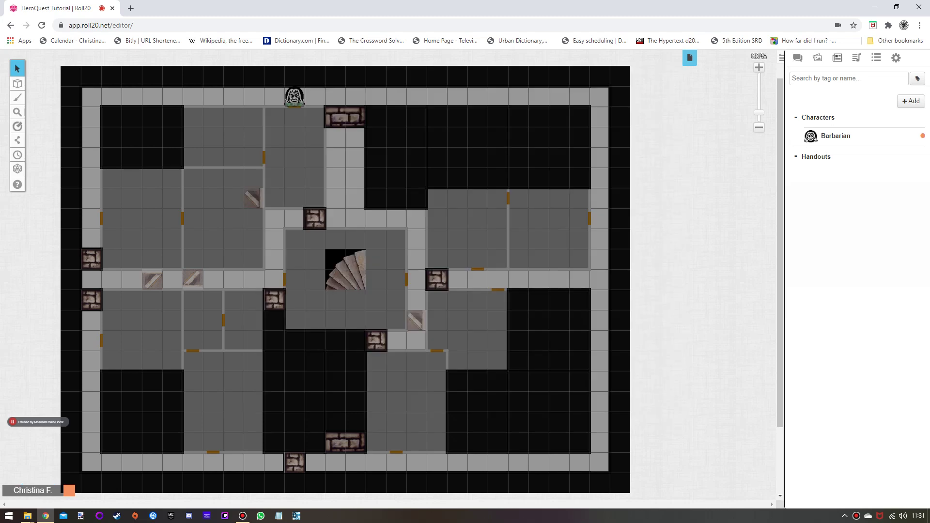
Step: Replace the old Barbarian token on the map with one from the journal character, placed in the northern corridor
click(294, 96)
key(Delete)
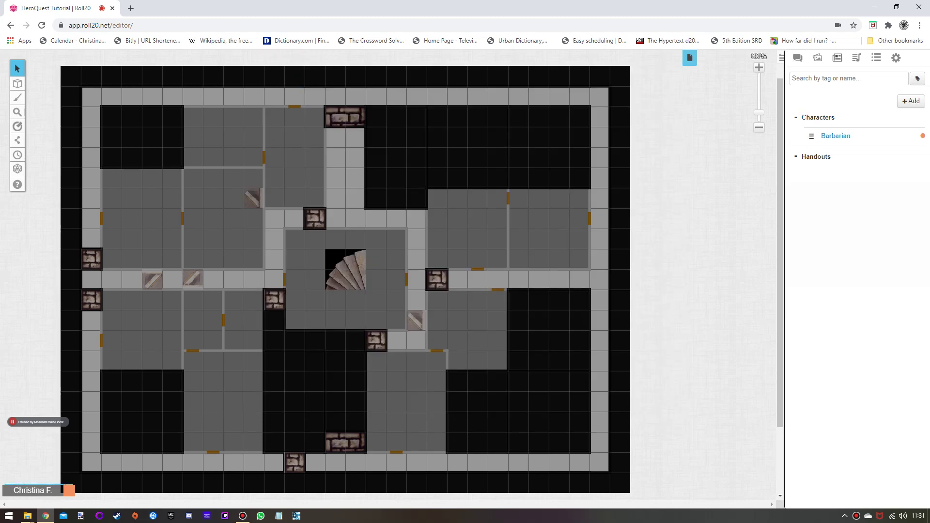
drag(836, 136, 477, 97)
click(477, 96)
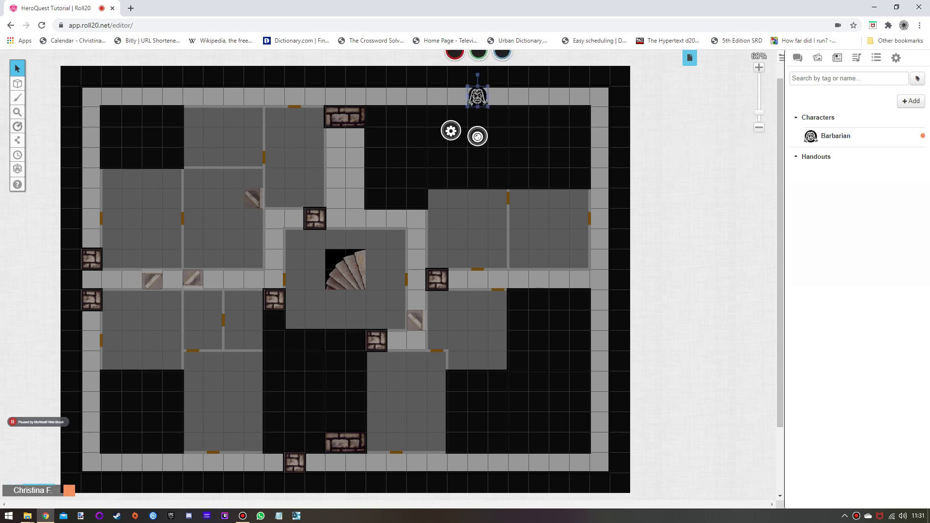
Step: Set the Barbarian token's green bar to 8, red bar to 3 and blue bar to 2
scroll(345, 281, up, 1)
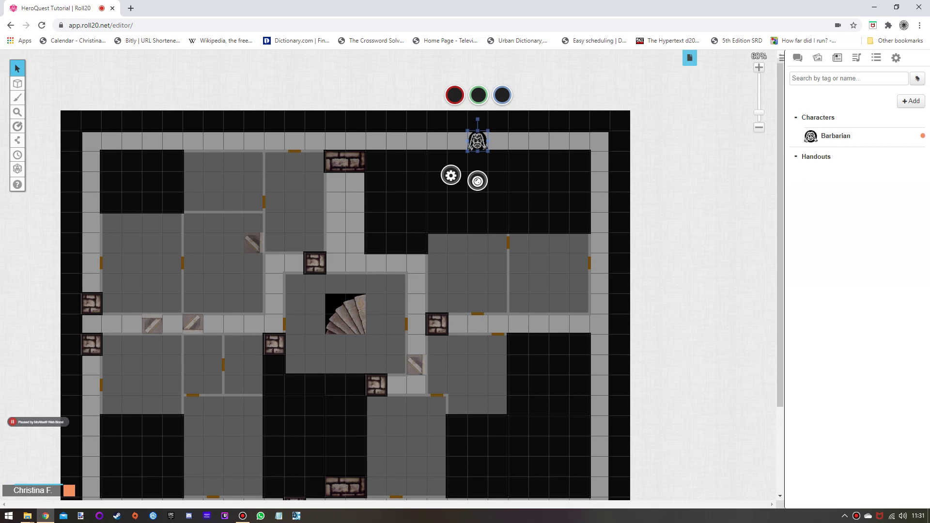
click(479, 95)
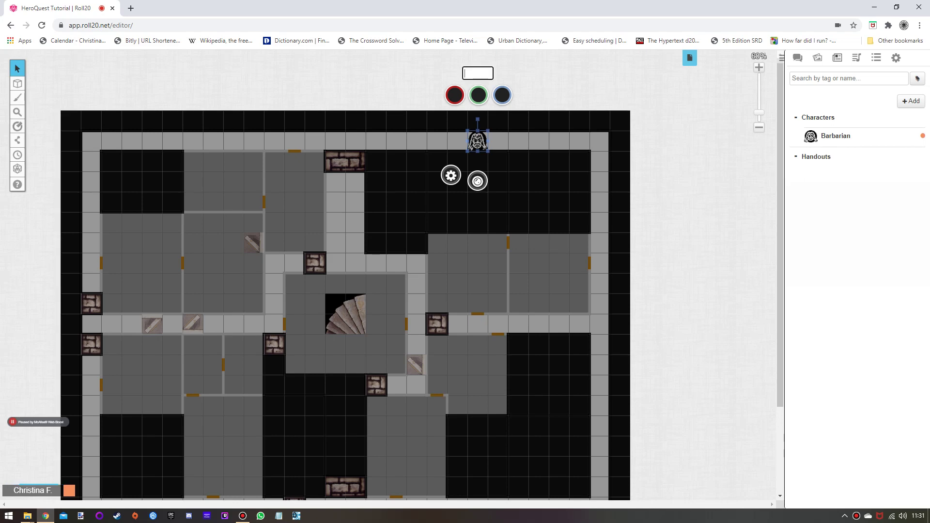
text(8)
key(Return)
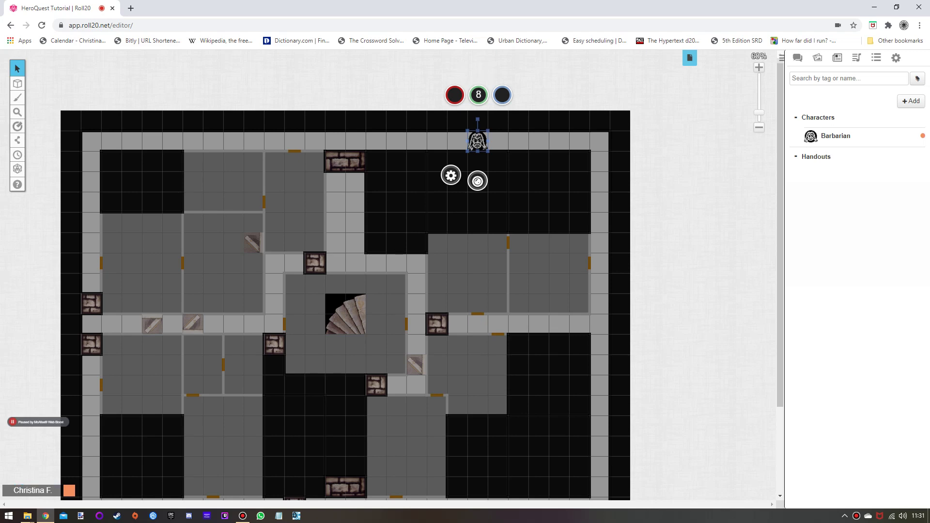
click(454, 95)
text(2)
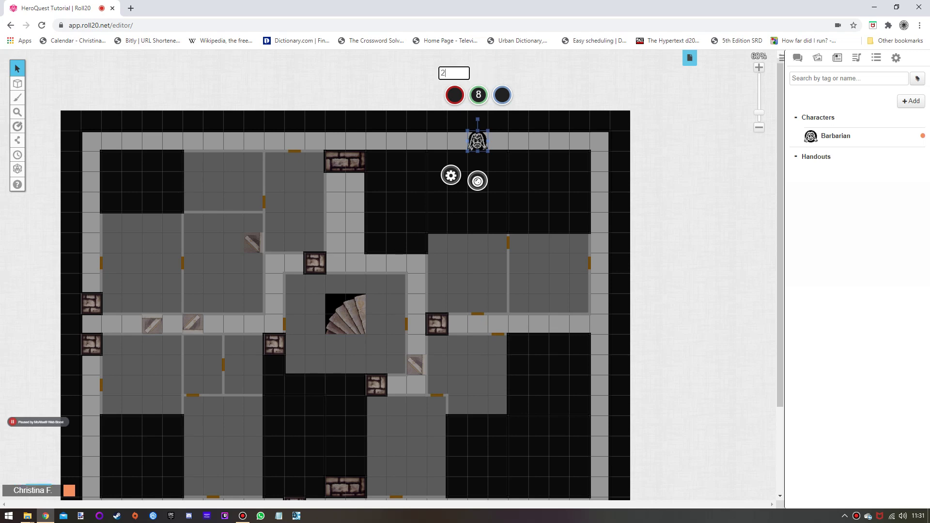
key(BackSpace)
text(3)
key(Return)
click(502, 95)
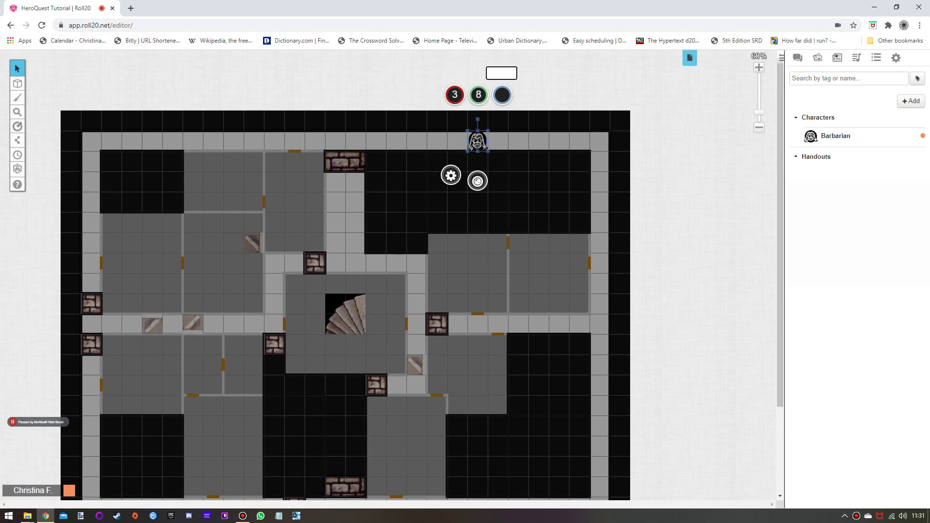
text(2)
key(Return)
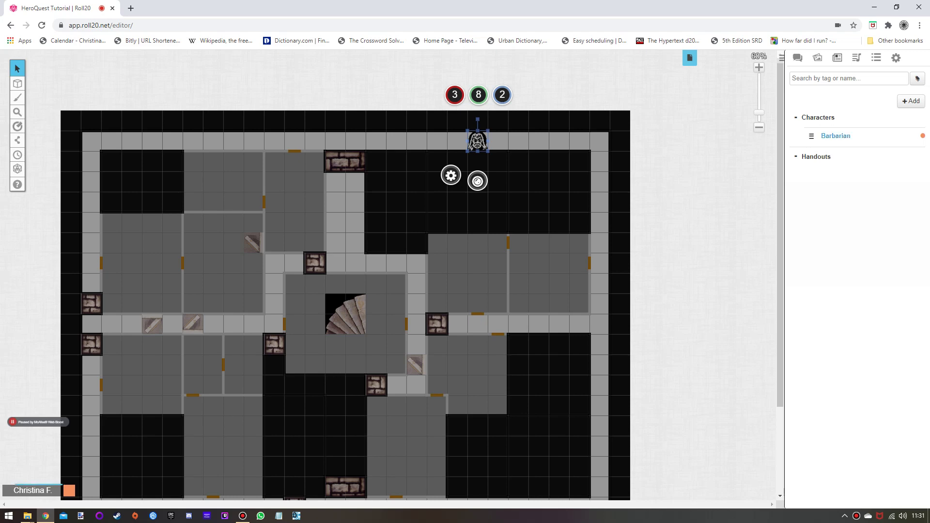
Step: Assign the selected token as the Barbarian character's default token and save the character
click(836, 135)
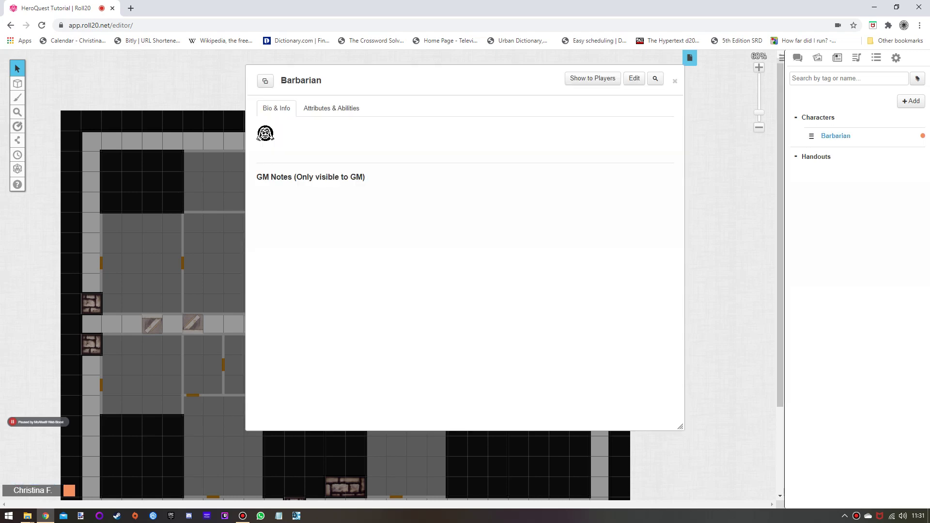
click(634, 78)
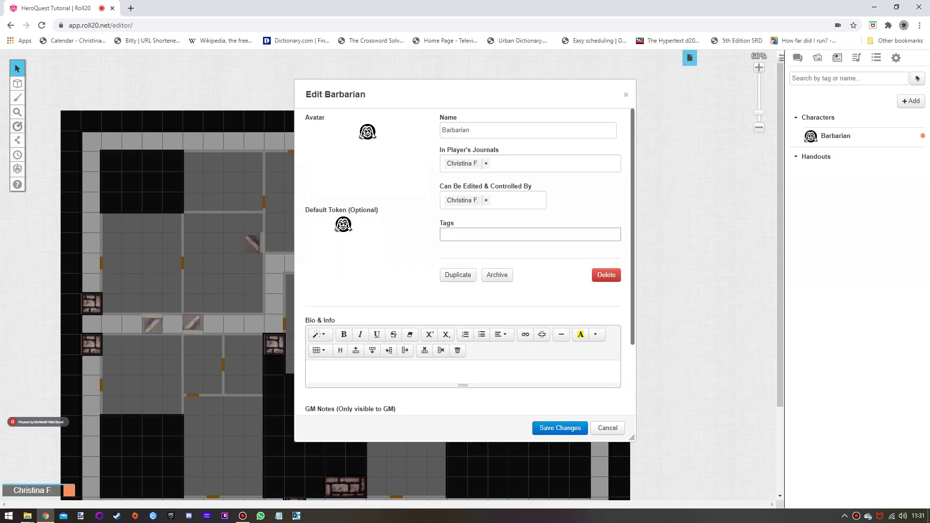
click(560, 429)
key(Escape)
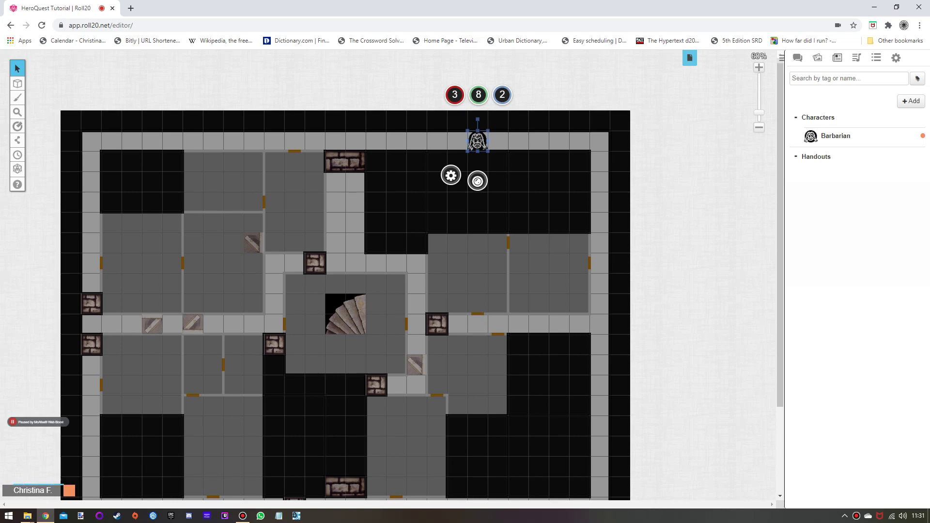
Step: Delete the current token and place a fresh Barbarian token from the journal in the map's northwest corridor corner
key(Delete)
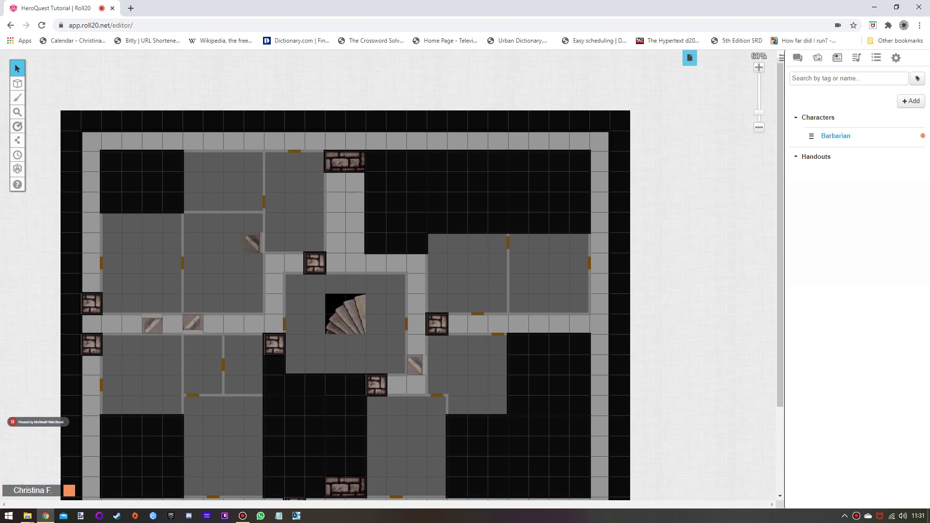
drag(812, 136, 92, 141)
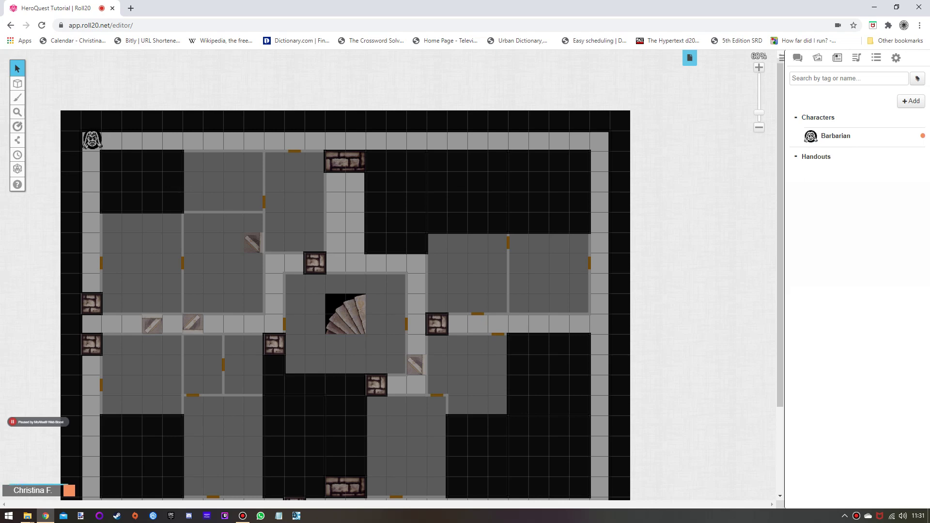
click(92, 140)
click(91, 141)
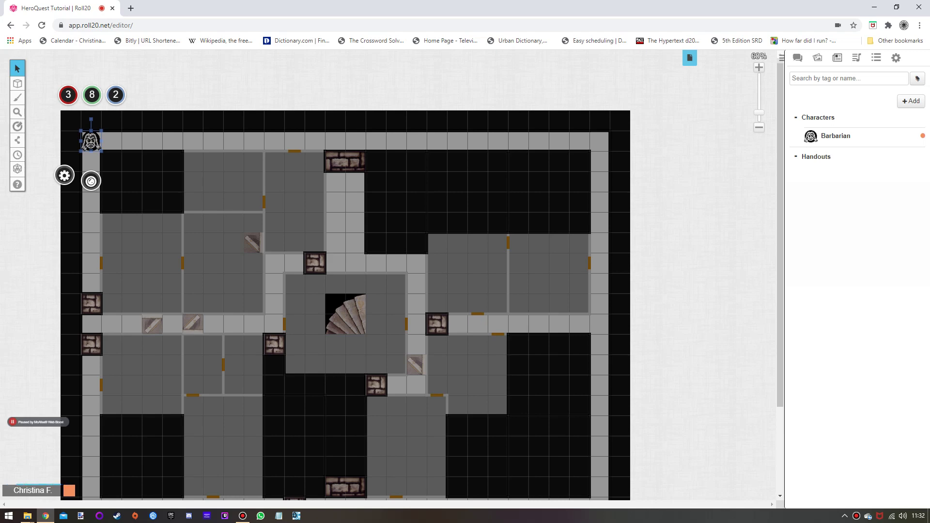
Step: Set the Barbarian token's Bar 1 maximum to 8 and save the token settings
click(65, 176)
click(501, 145)
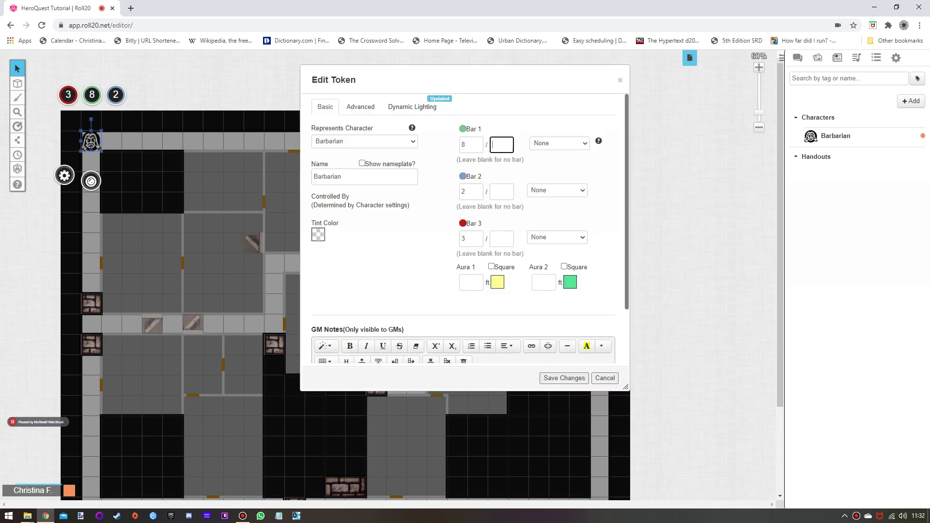
text(8)
click(564, 378)
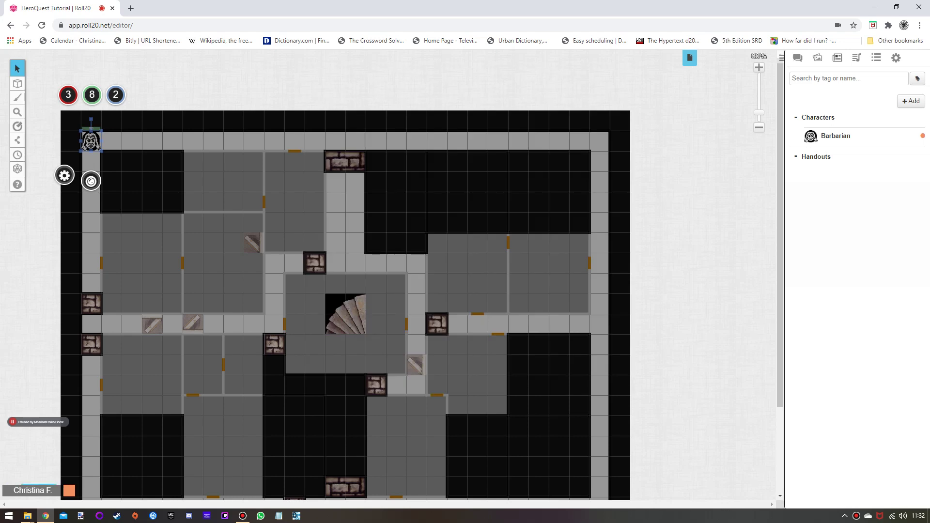
Step: Make the token's Bar 1 visible to all players and set the bar location to Bottom Overlapping, saving the changes
double_click(90, 140)
click(360, 107)
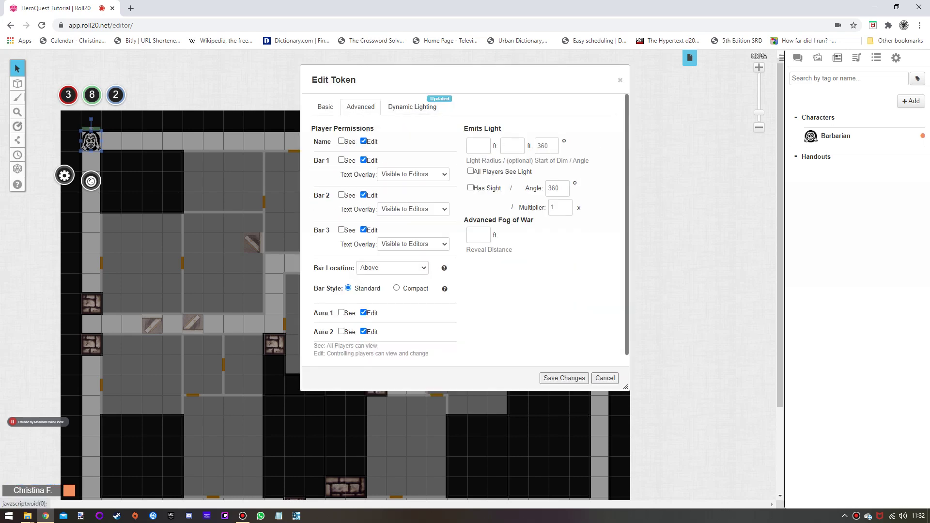
click(342, 160)
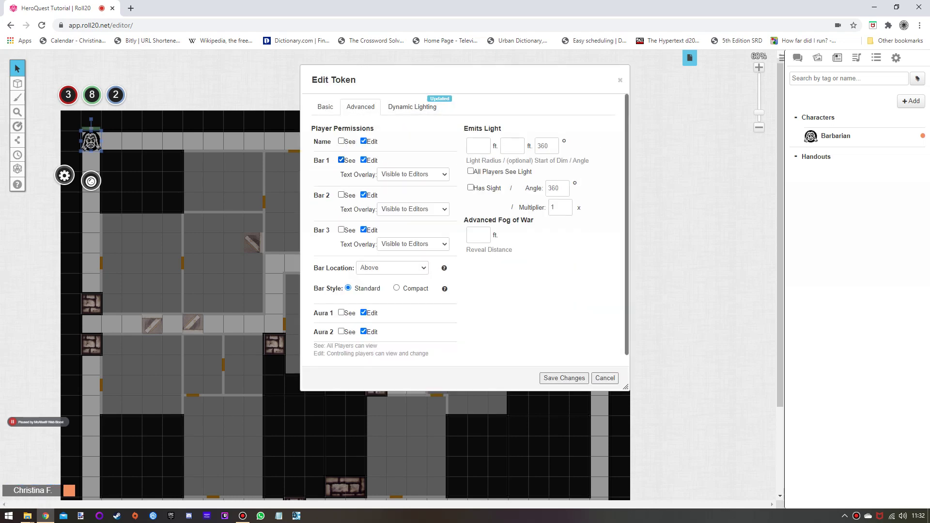
click(392, 268)
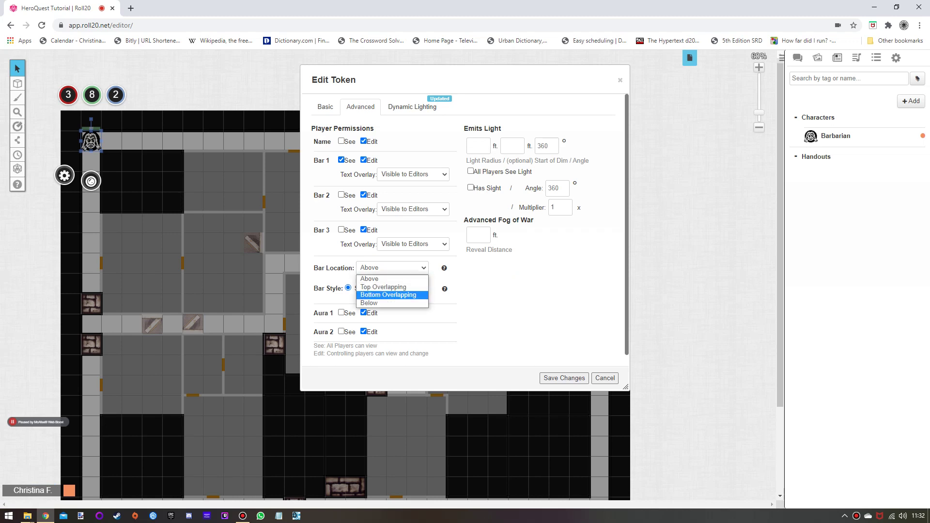
click(388, 295)
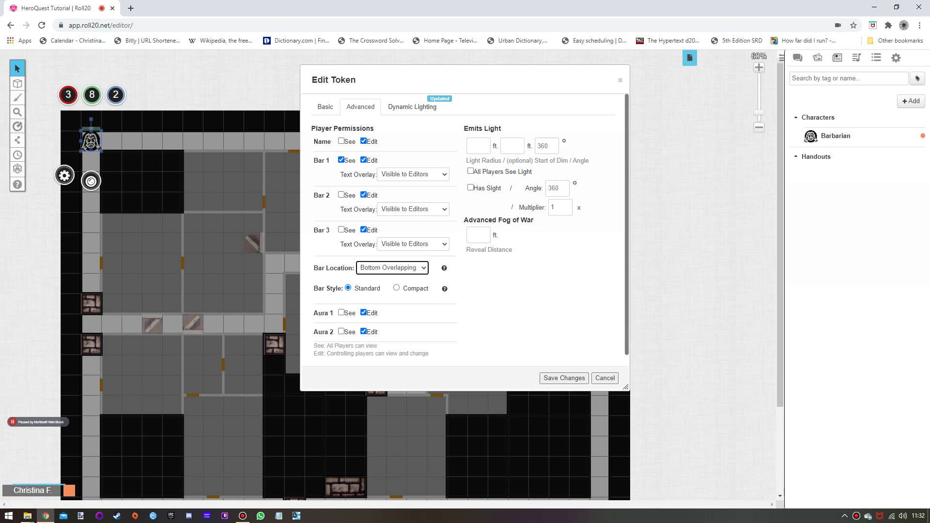
click(564, 378)
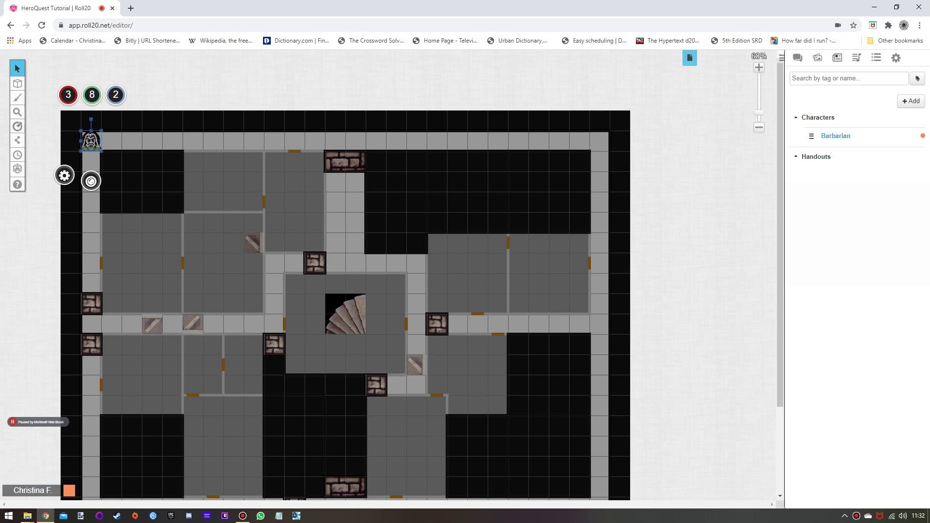
Step: Replace the Barbarian character's default token with the selected, updated token and save the character
click(835, 136)
click(635, 78)
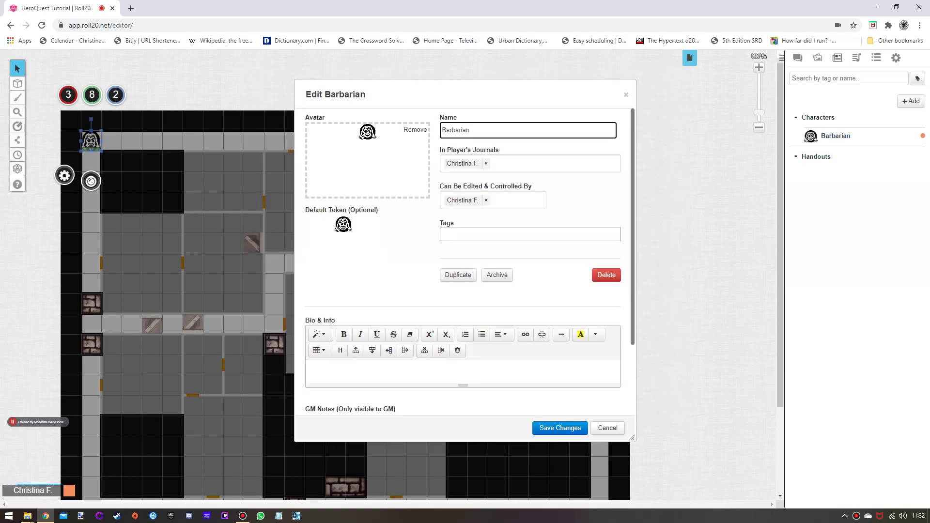
click(370, 215)
click(478, 308)
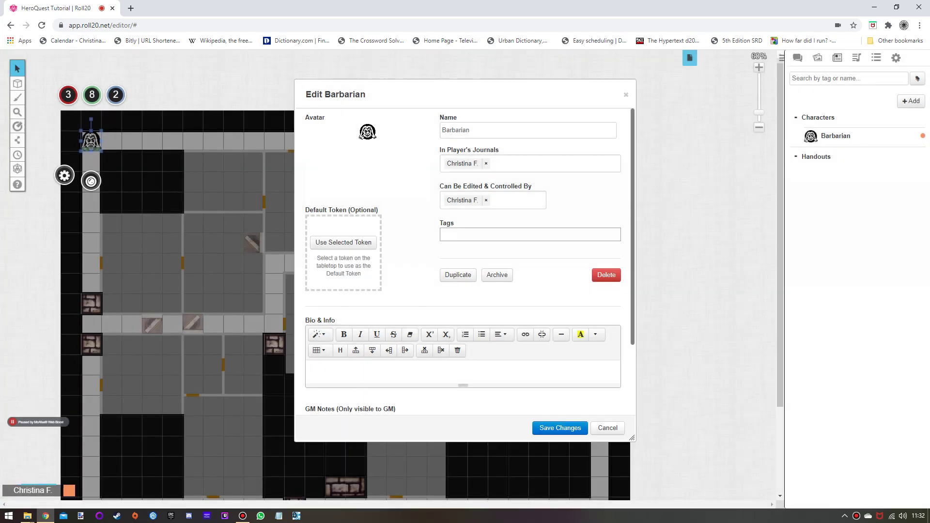
click(344, 242)
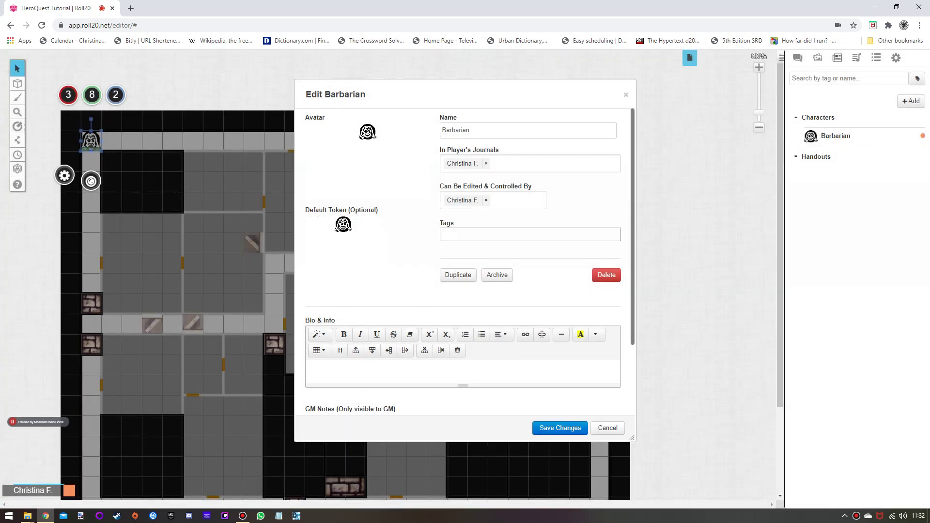
click(560, 428)
click(676, 81)
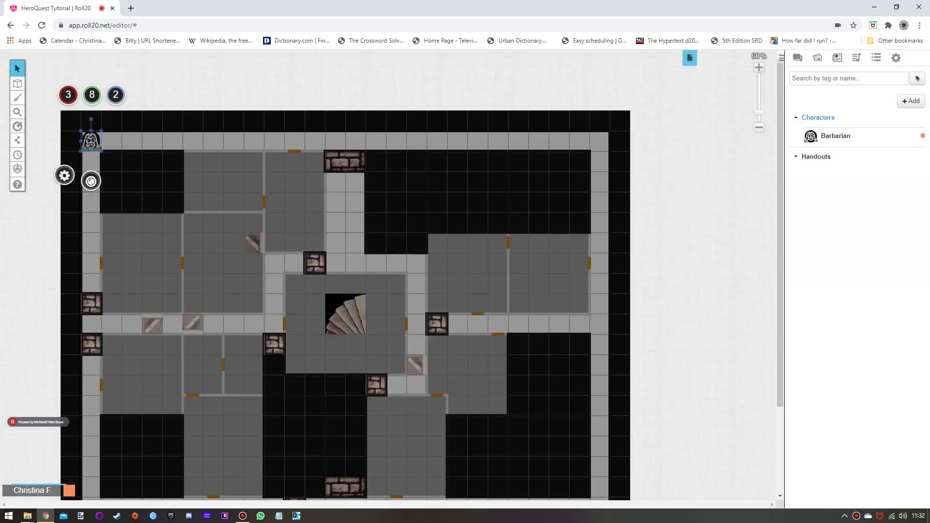
Step: Place a test Barbarian token in the map's northeast corridor corner, check its bars and delete it
drag(836, 136, 599, 141)
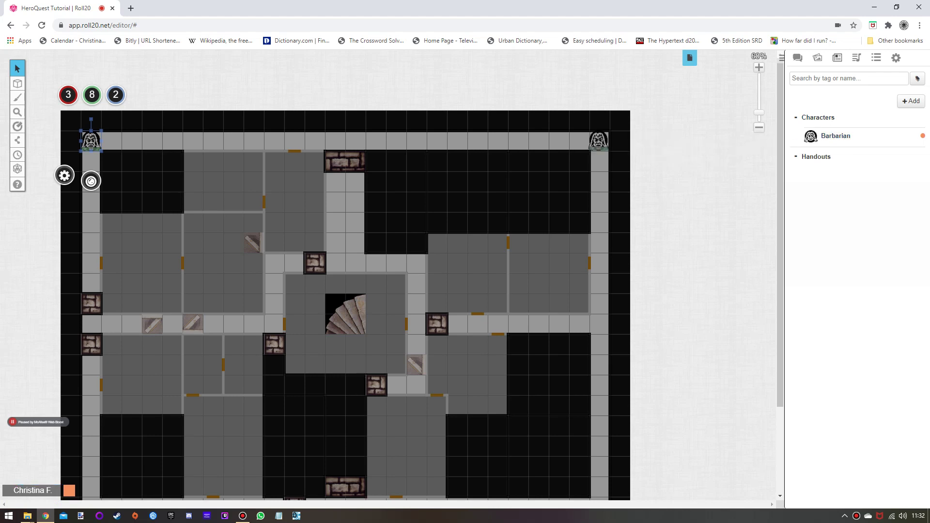
click(599, 141)
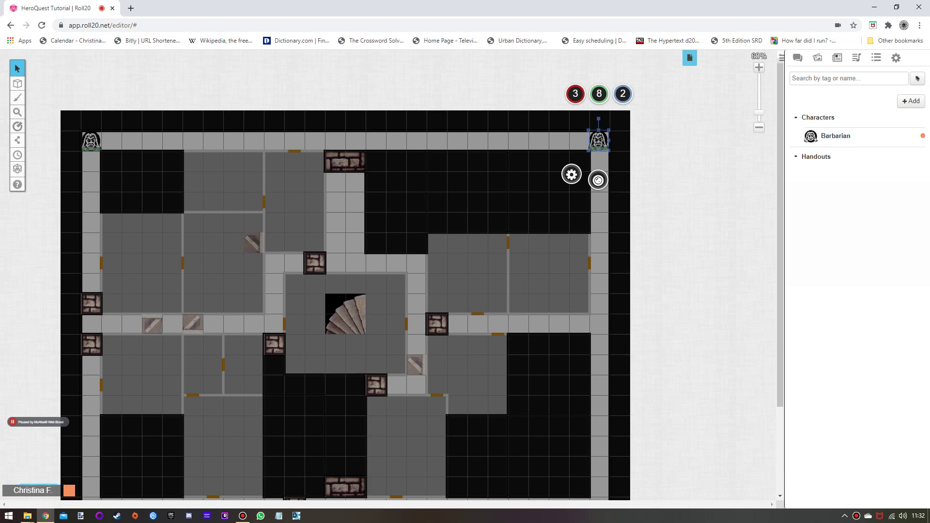
key(Delete)
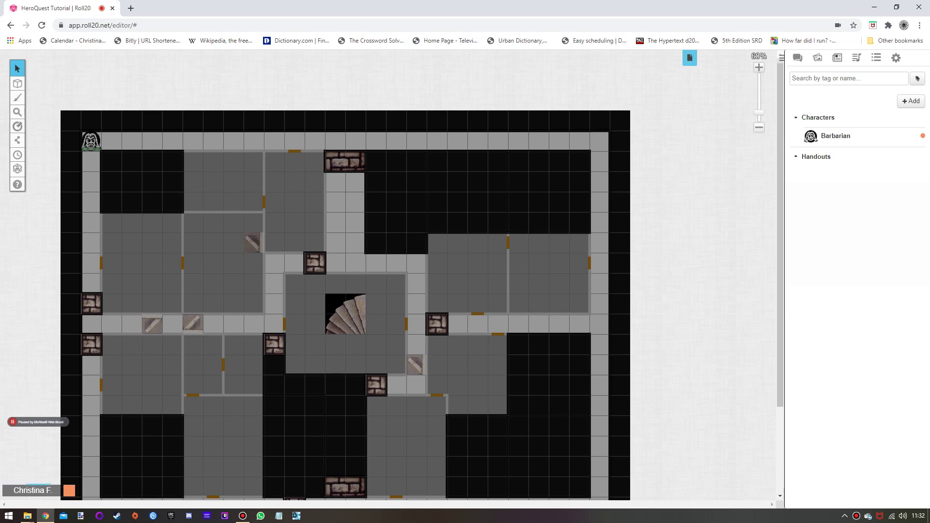
Step: Enter "Rogar The Barbarian" as the Barbarian character's Bio & Info text and save the changes
click(836, 136)
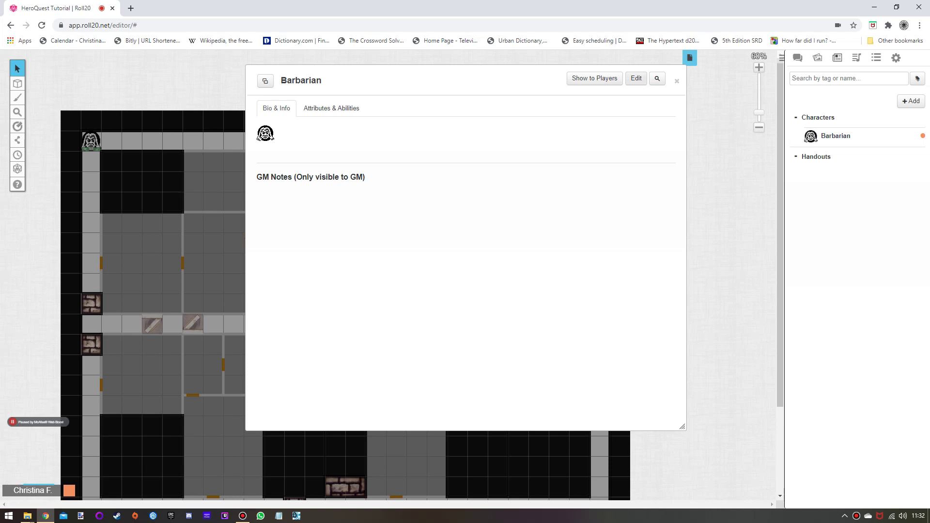
click(636, 78)
scroll(388, 264, down, 3)
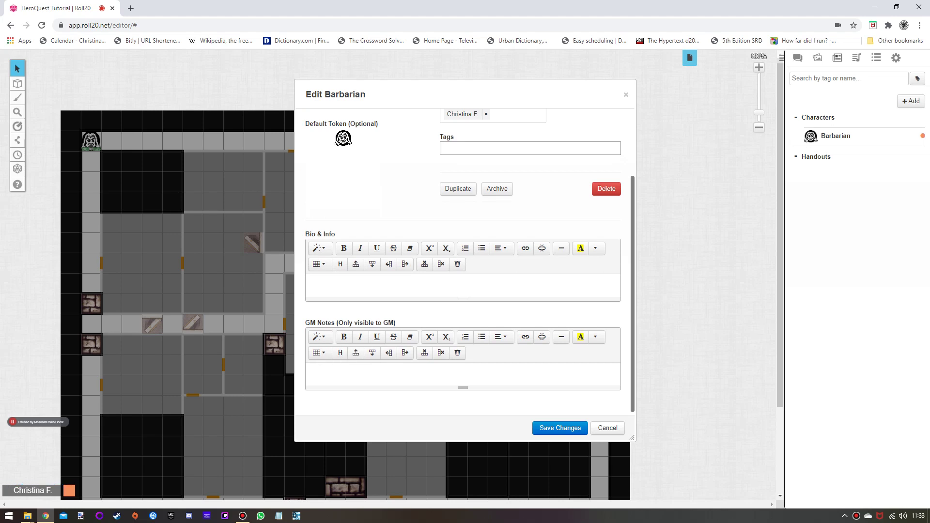
text(T)
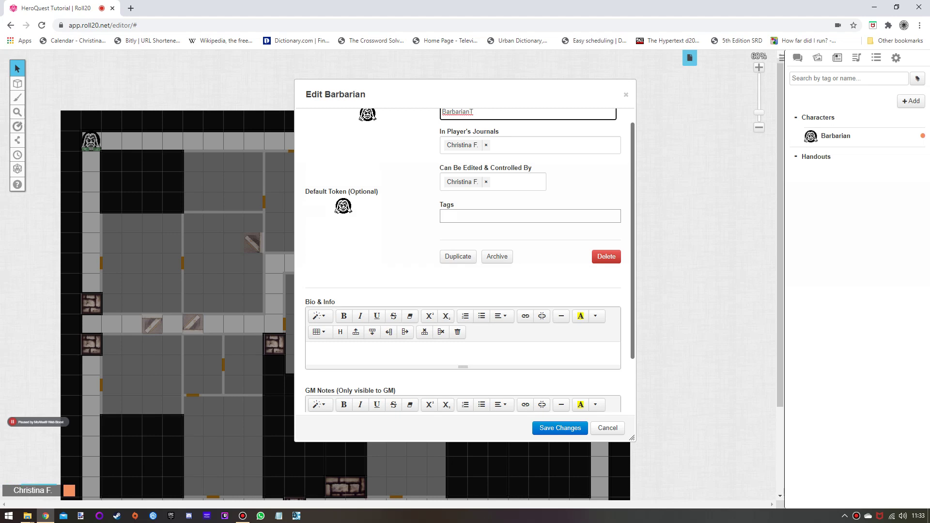
key(BackSpace)
click(339, 353)
text(Ha)
key(BackSpace)
text(Rogar T)
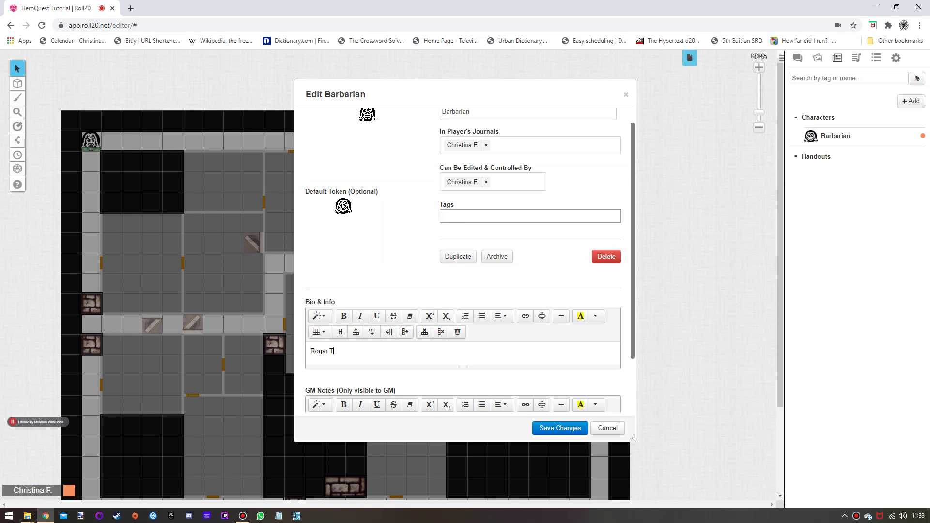
text(he Barbarian)
click(560, 428)
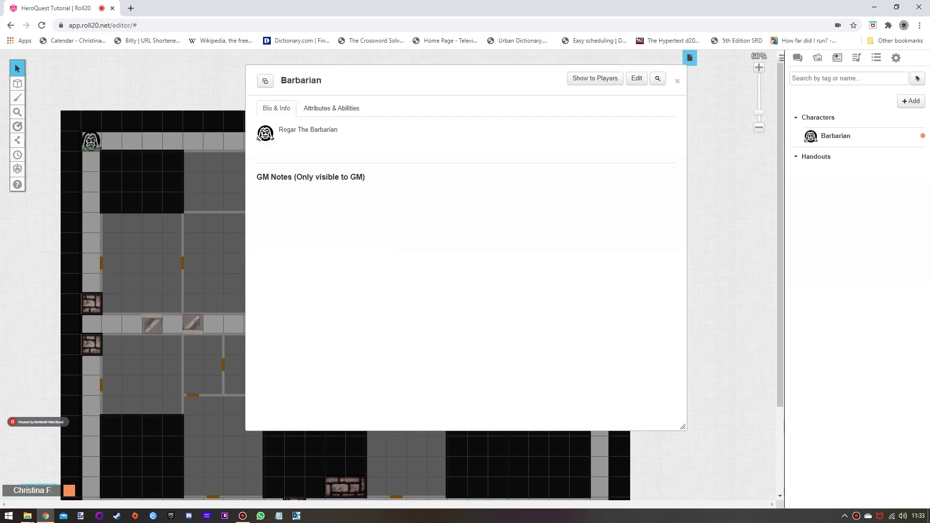
Step: Add a Move attribute with a current value of 2 to the Barbarian character
click(331, 108)
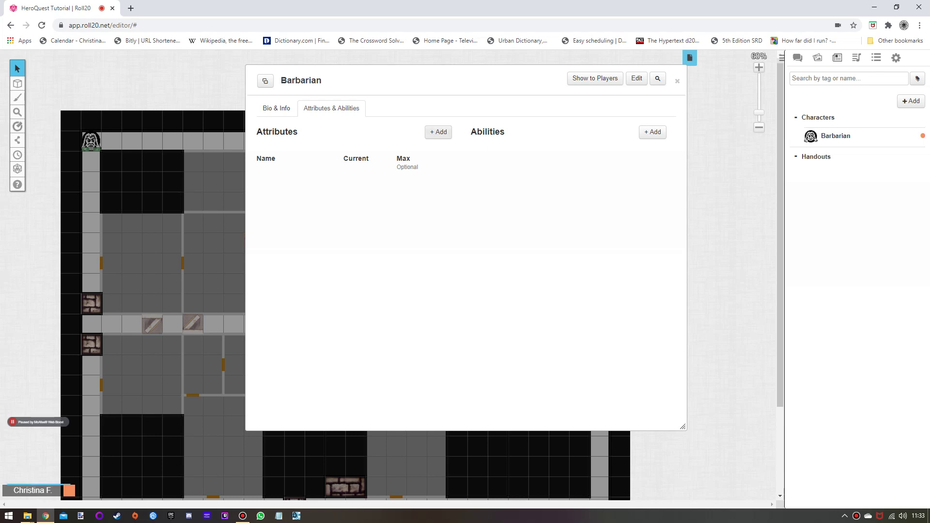
click(439, 133)
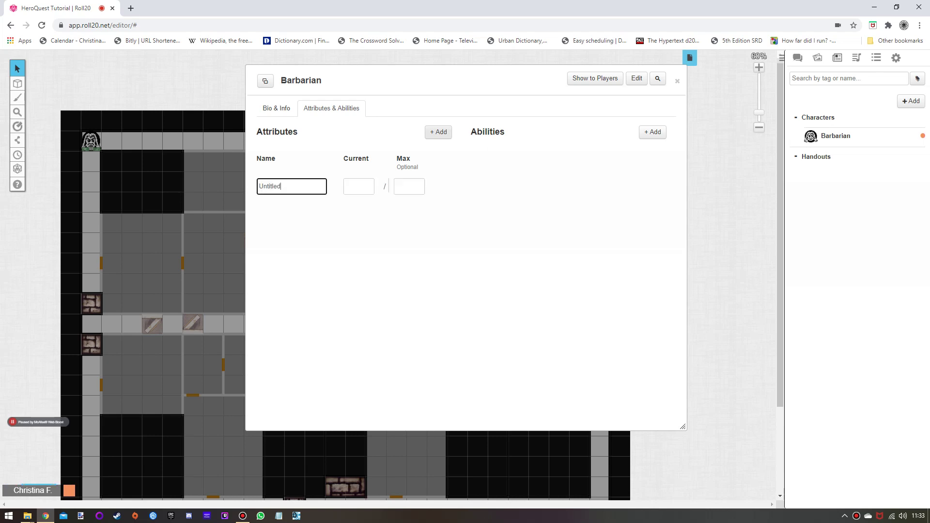
drag(283, 186, 258, 186)
text(Move)
key(Tab)
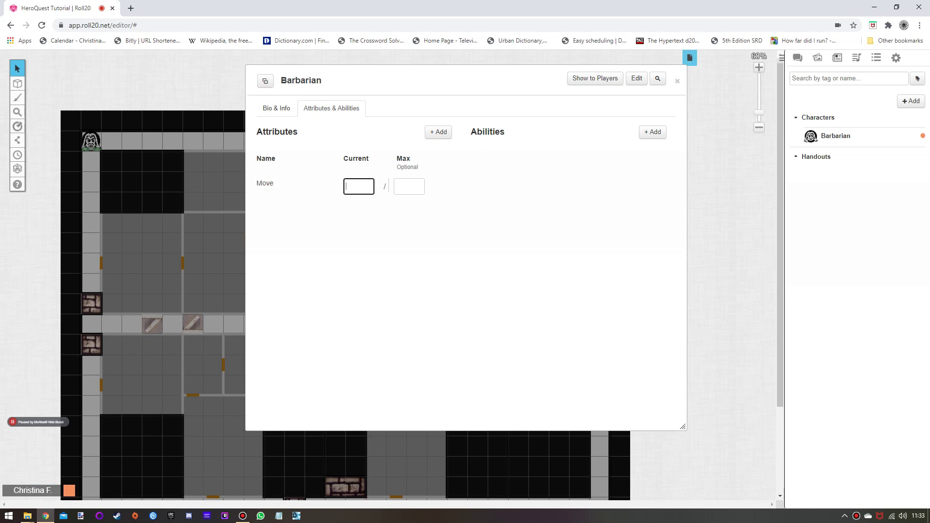
text(2)
key(Tab)
Step: Add a Body attribute to the Barbarian with current value 8 and maximum 8
click(438, 132)
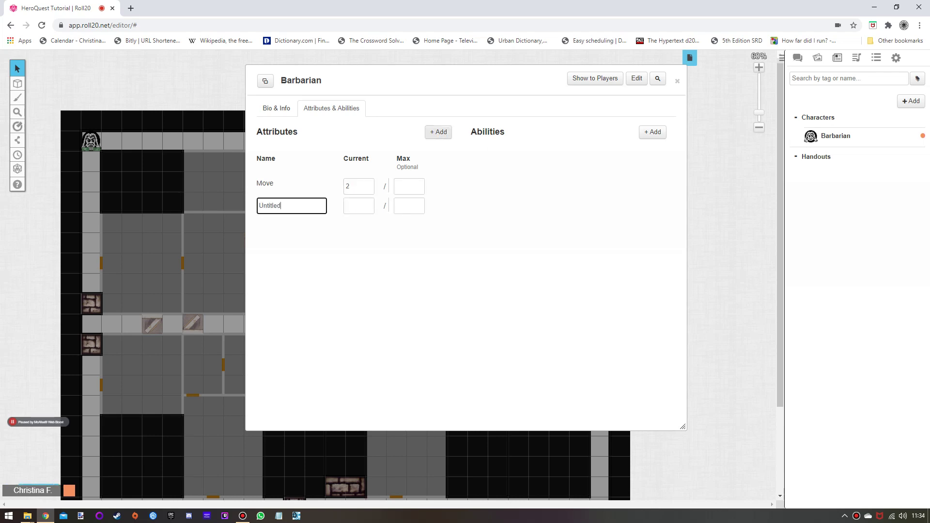
drag(283, 206, 256, 206)
text(Body)
key(Tab)
text(8)
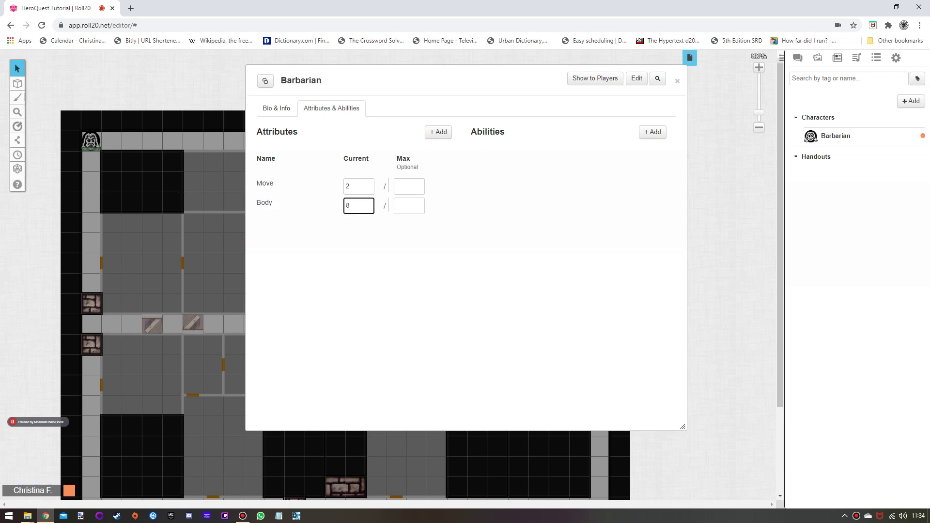
key(Tab)
text(8)
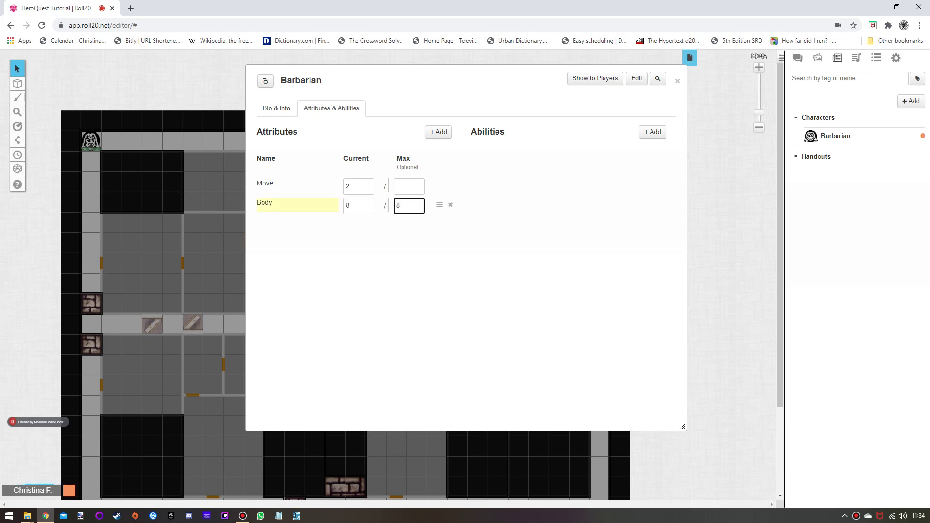
Step: Add an Attack attribute with a current value of 3 to the Barbarian
click(439, 132)
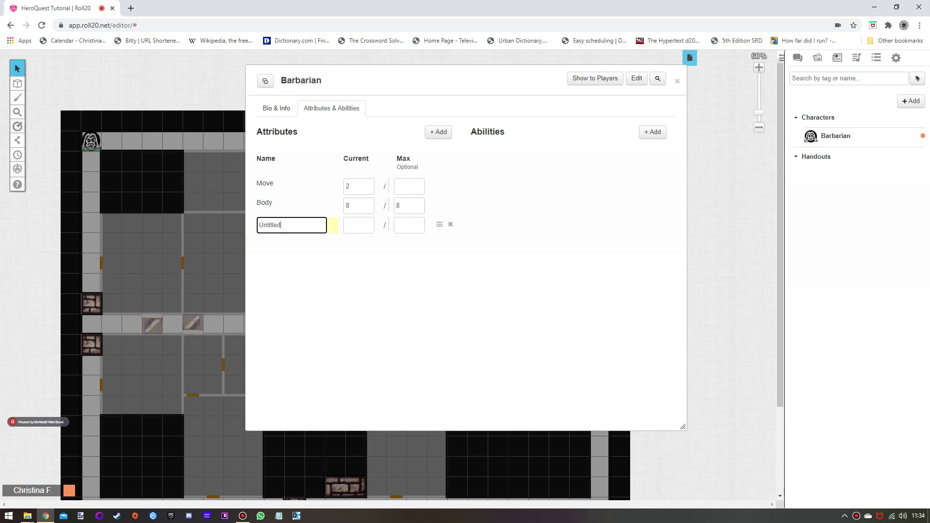
key(ctrl+a)
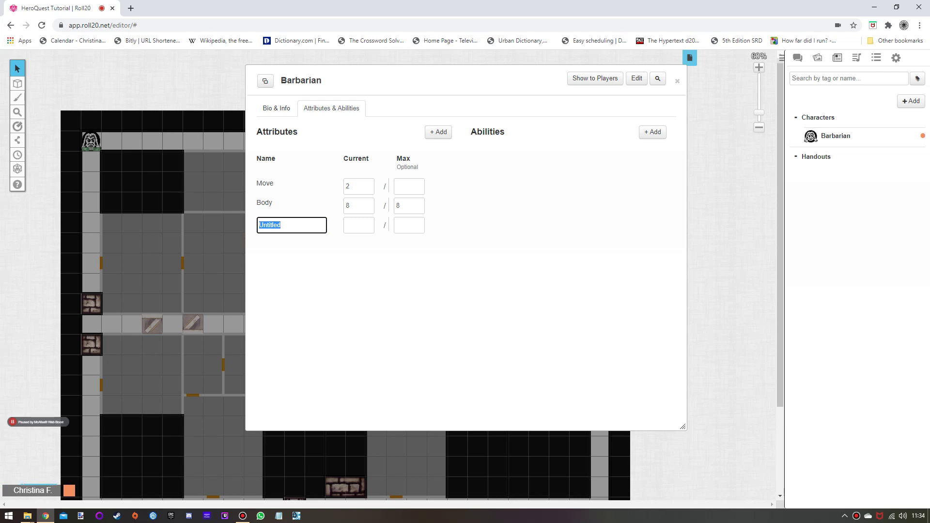
text(Attack)
key(Tab)
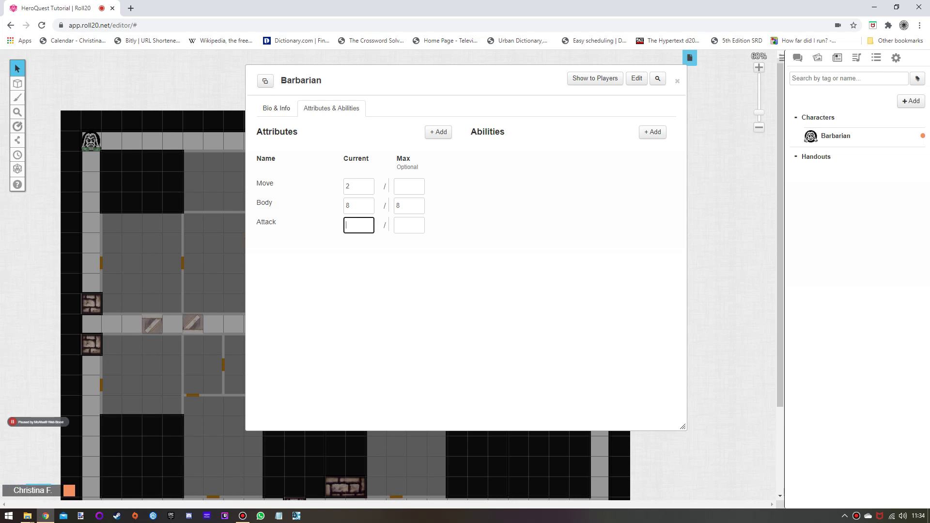
text(3)
key(Tab)
Step: Add a Defend attribute with a current value of 2 and close the Barbarian's character sheet
click(439, 132)
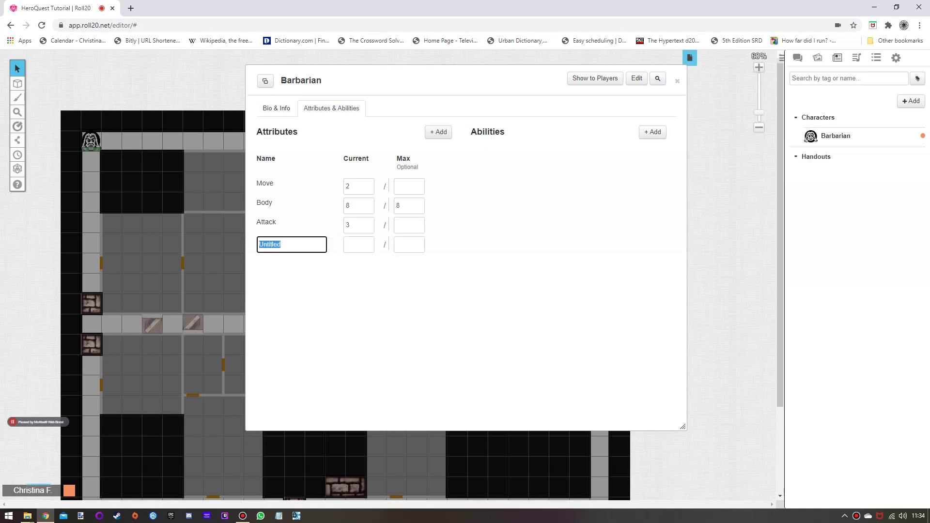
text(Defend)
key(Tab)
text(2)
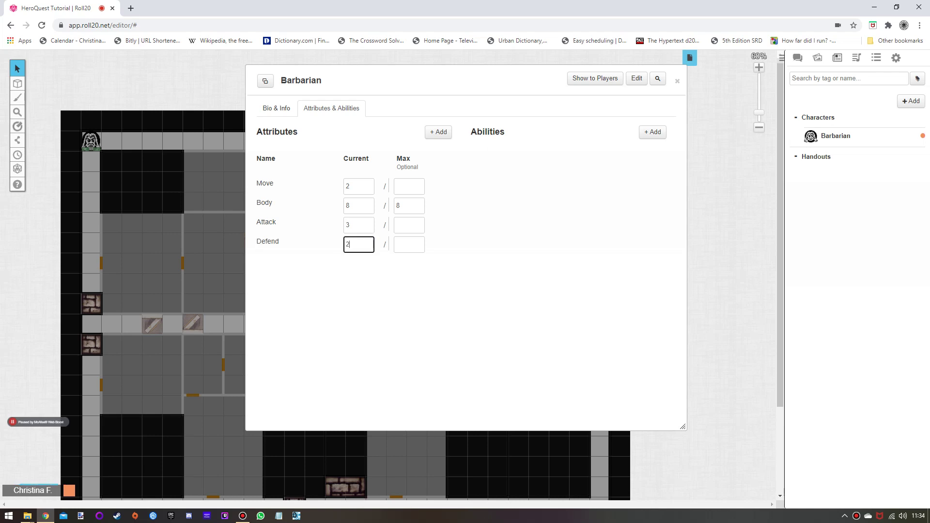
key(Tab)
key(Tab)
key(Escape)
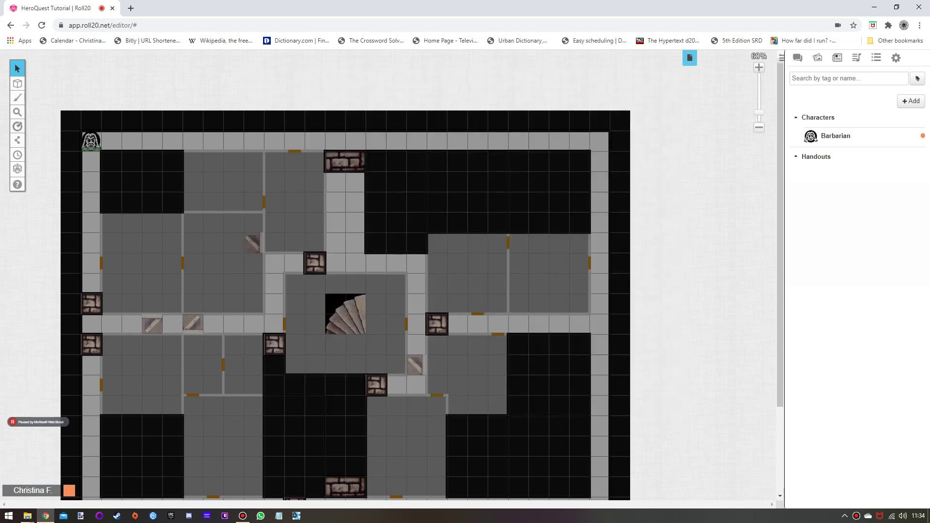
Step: Open the basic settings of the Barbarian token in the map's northwest corridor corner
click(90, 141)
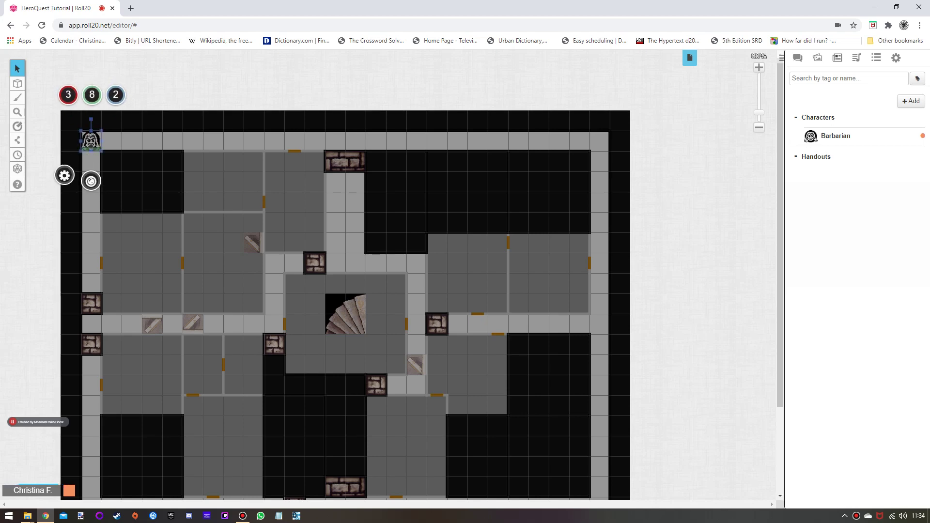
click(64, 175)
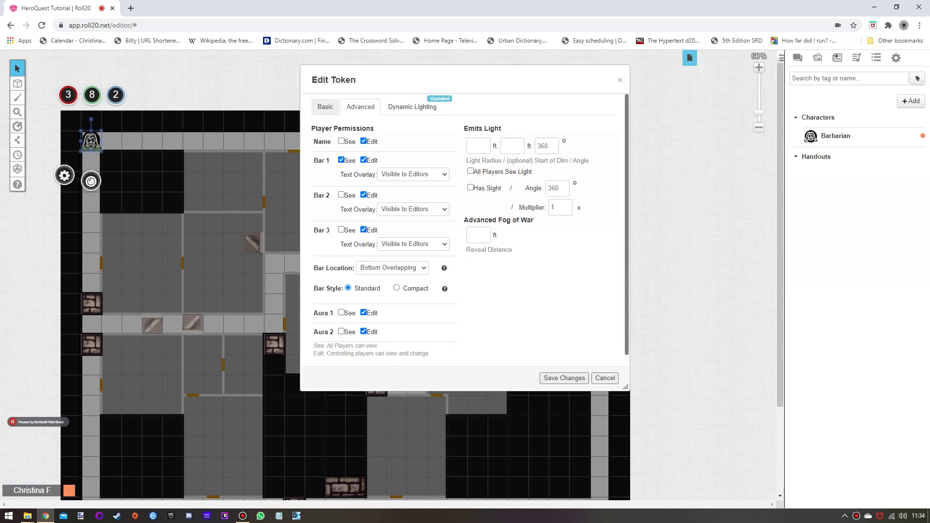
click(326, 107)
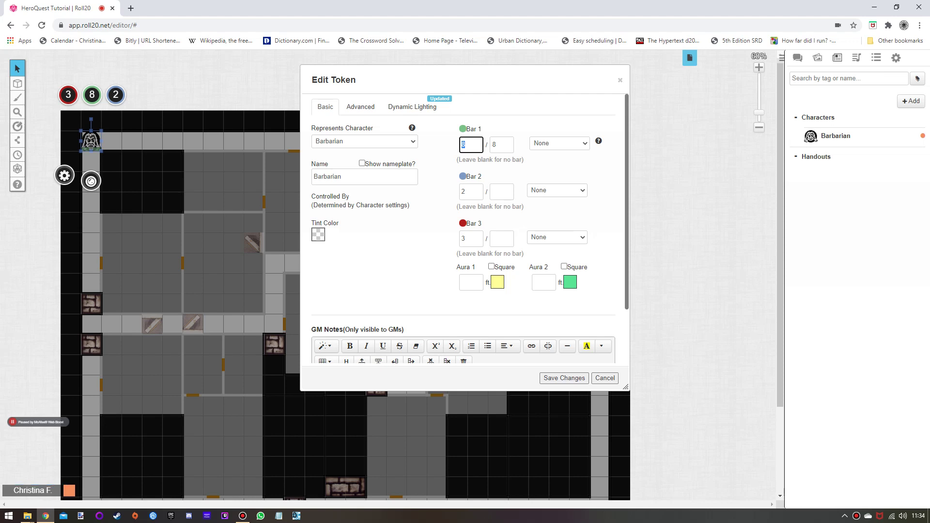
Step: Set the Barbarian token's Bar 1 to 1 out of 1, Bar 2 to 5 and Bar 3 to 2
text(1)
key(Tab)
text(1)
key(Tab)
key(Tab)
text(5)
key(Tab)
key(Tab)
key(Tab)
text(2)
Step: Link the token's Bar 1 to Body, Bar 2 to Defend and Bar 3 to Attack, saving the changes
click(559, 143)
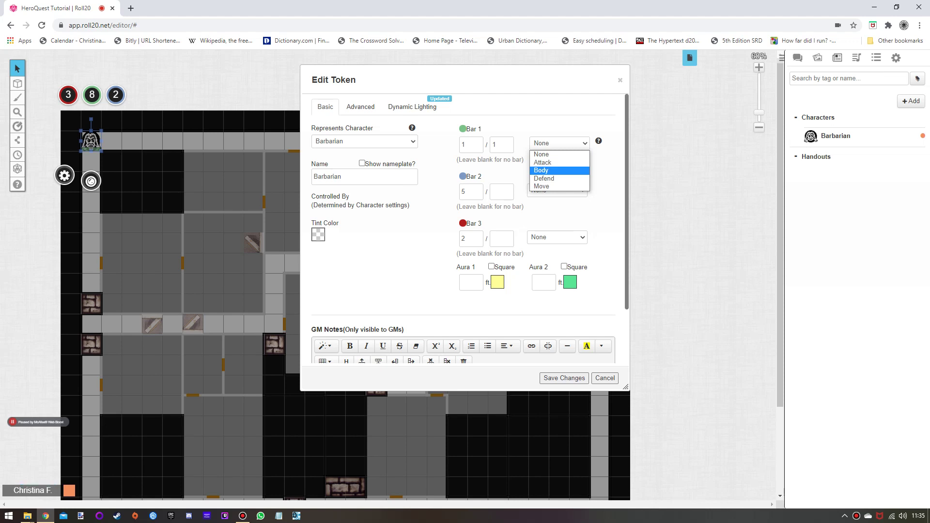
key(Return)
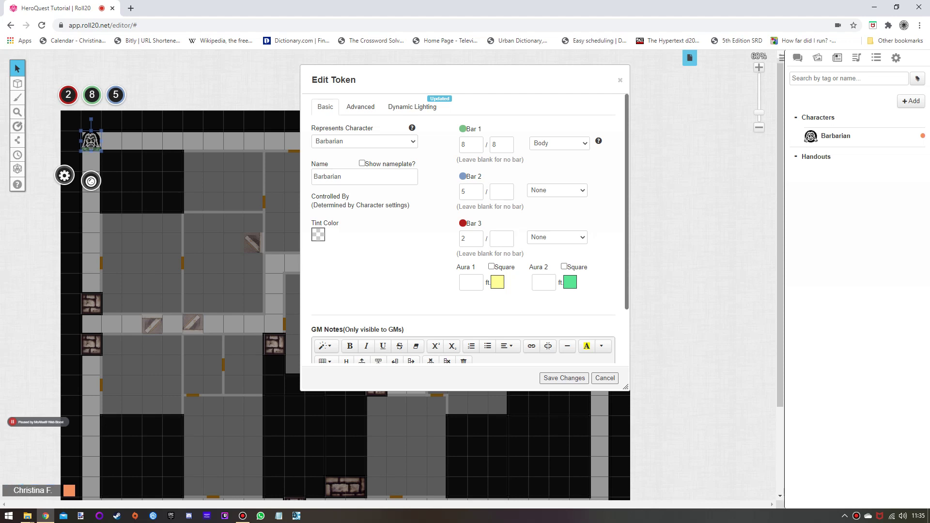
click(557, 191)
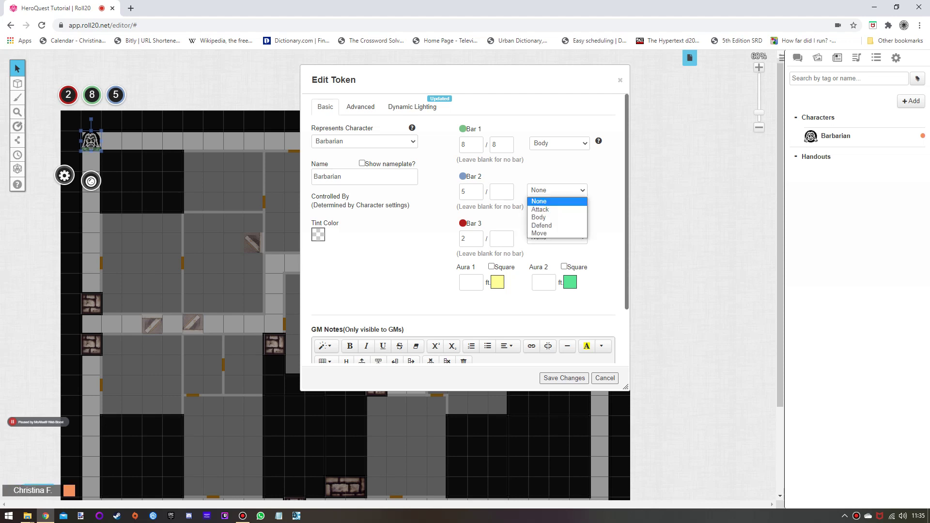
click(558, 226)
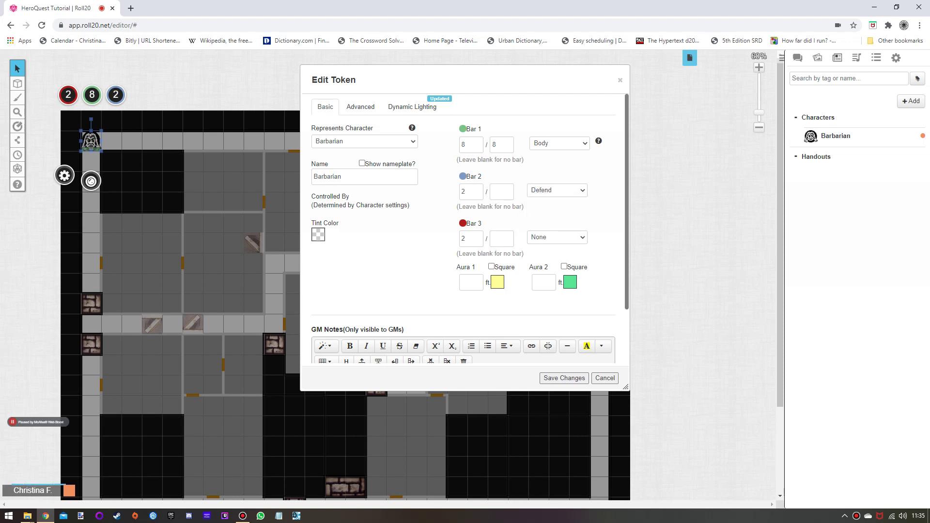
click(557, 237)
click(557, 272)
click(565, 378)
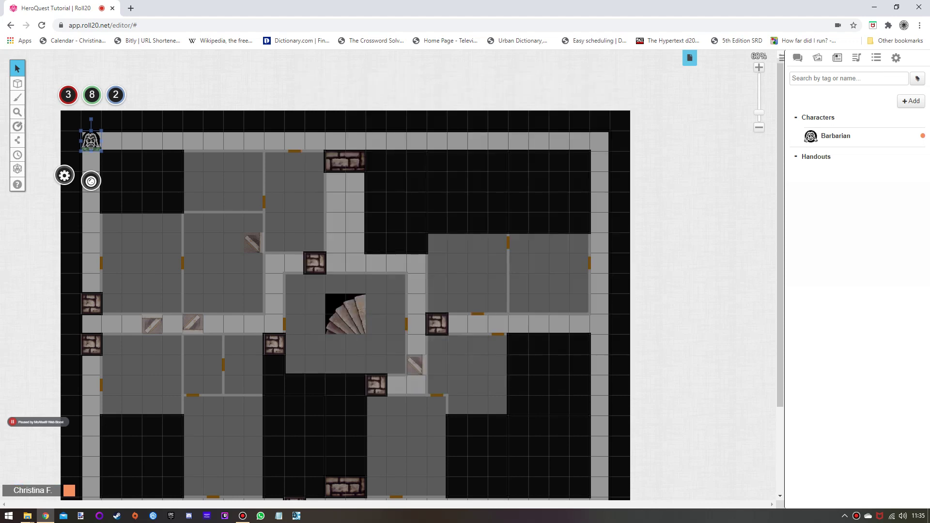
Step: Set the token's green Body bar to 4 on the map and check the Barbarian's attributes in the character sheet
click(91, 95)
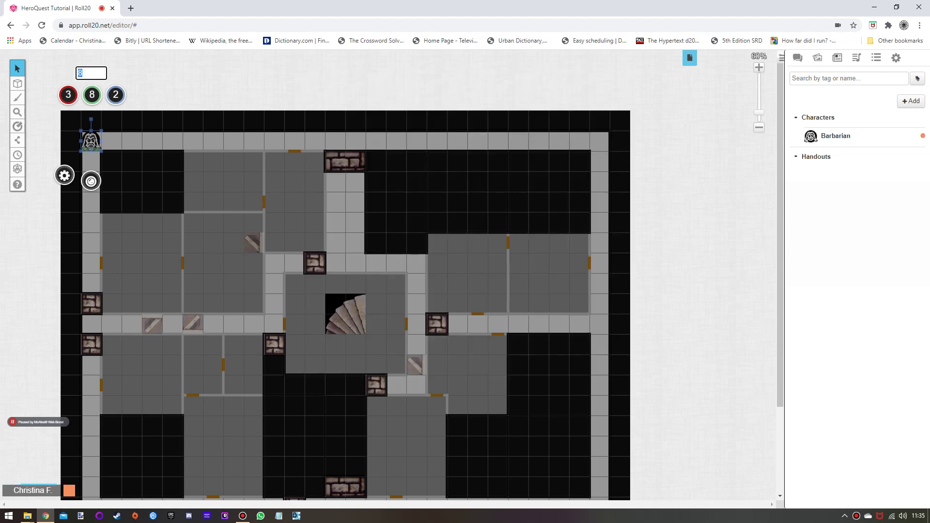
text(4)
key(Return)
click(836, 136)
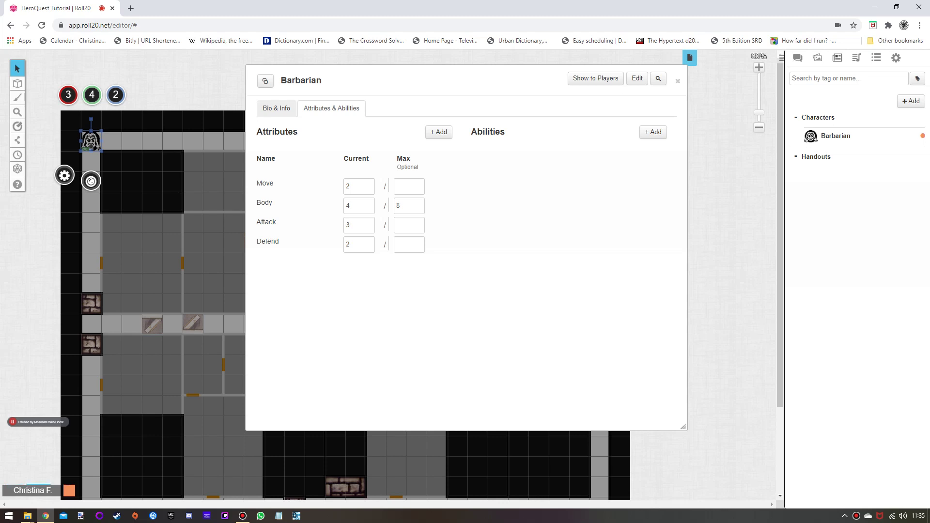
Step: Set the Barbarian token's red Attack bar to 1 on the map
click(68, 94)
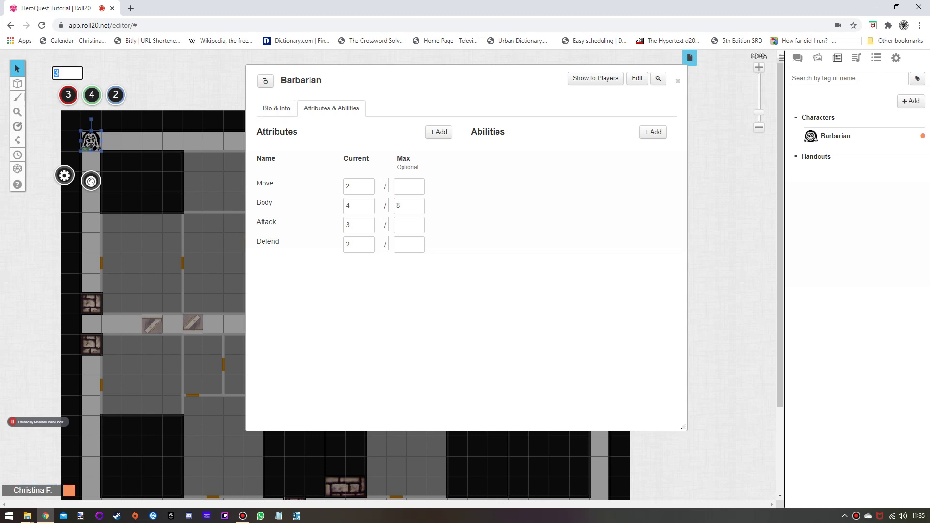
text(1)
key(Return)
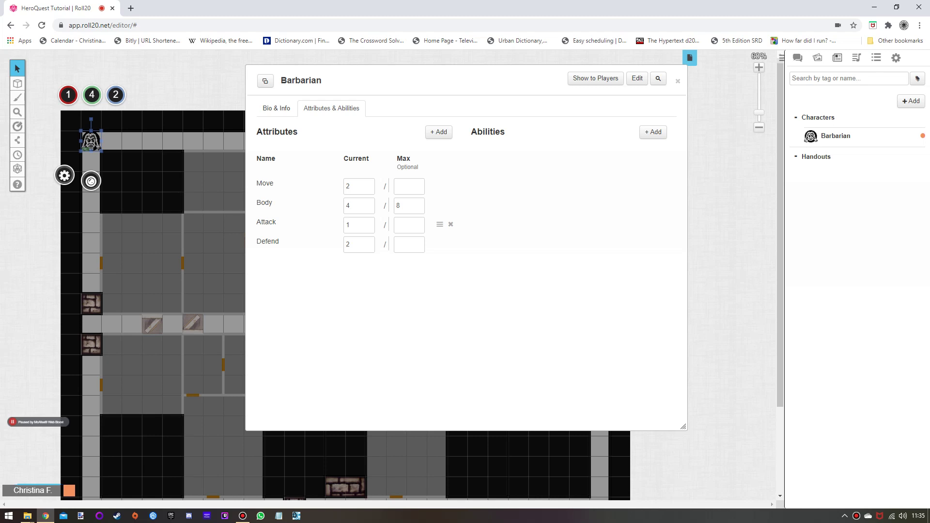
Step: Set the token's red Attack bar back to 3 and close the Barbarian's character sheet
click(68, 94)
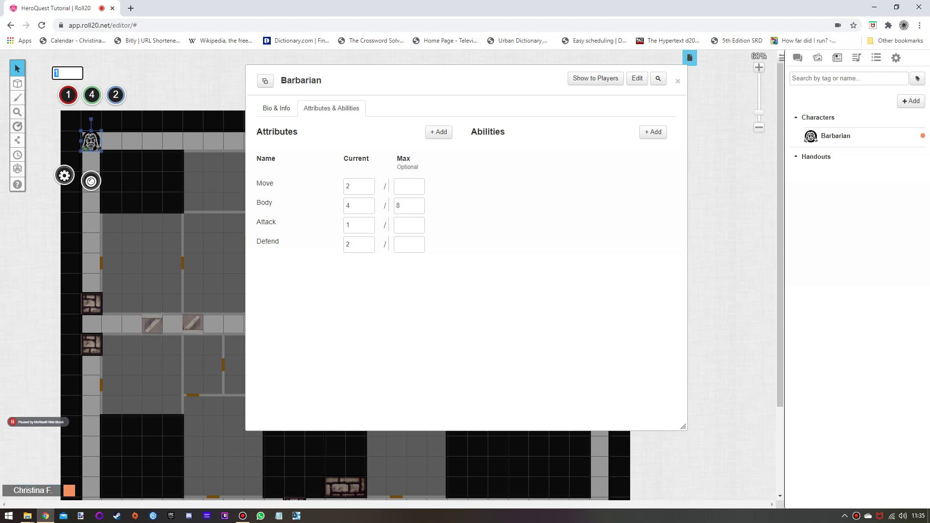
text(3)
key(Return)
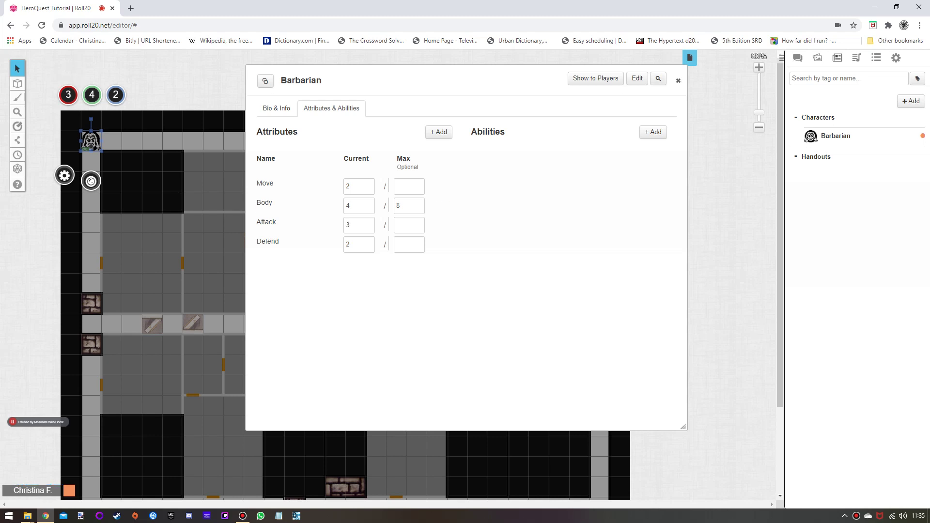
click(679, 81)
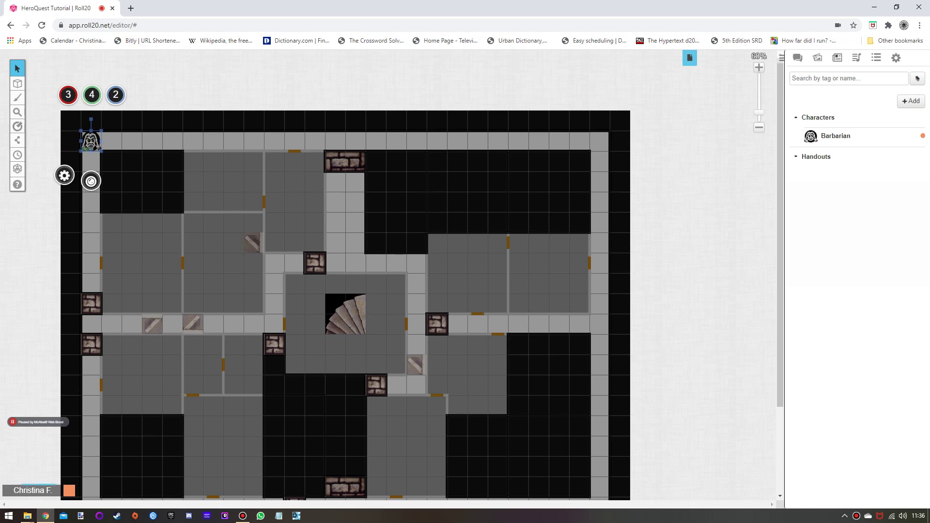
Step: Look through the Monsters folder of the Cards in the art library, then close its preview
click(817, 58)
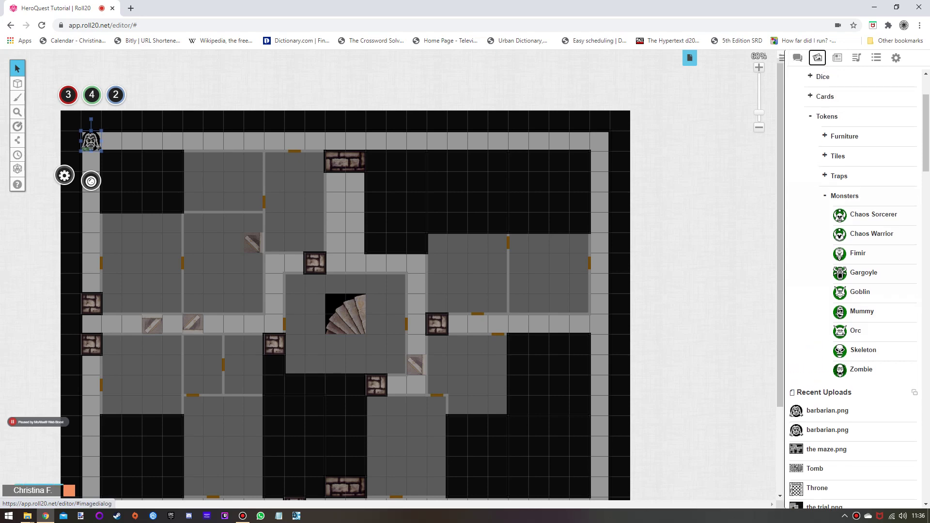
click(810, 116)
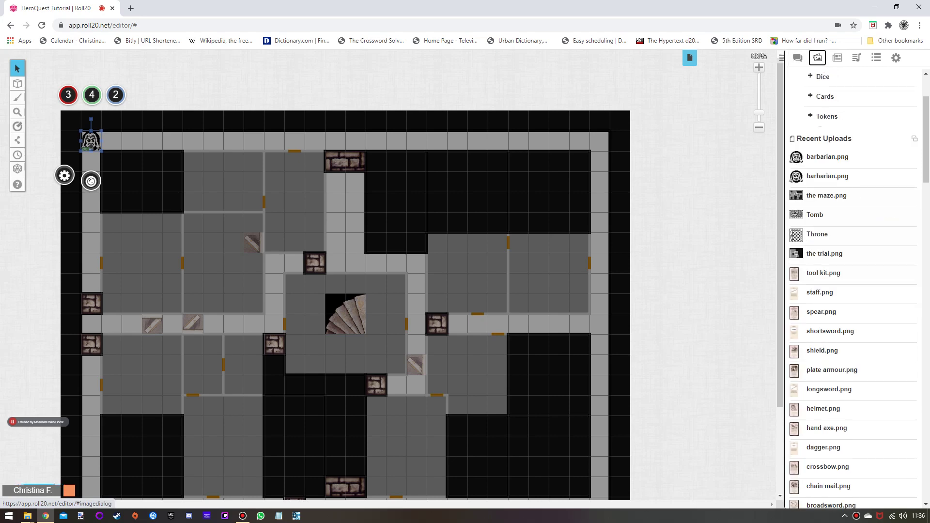
click(810, 96)
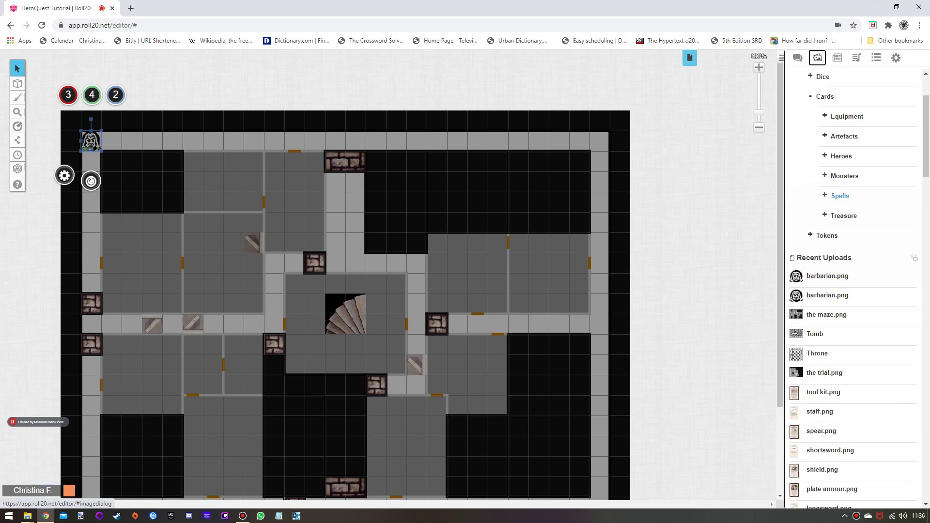
click(825, 176)
mouse_move(838, 311)
mouse_down()
mouse_move(797, 253)
mouse_move(819, 310)
mouse_move(840, 311)
mouse_up()
click(853, 311)
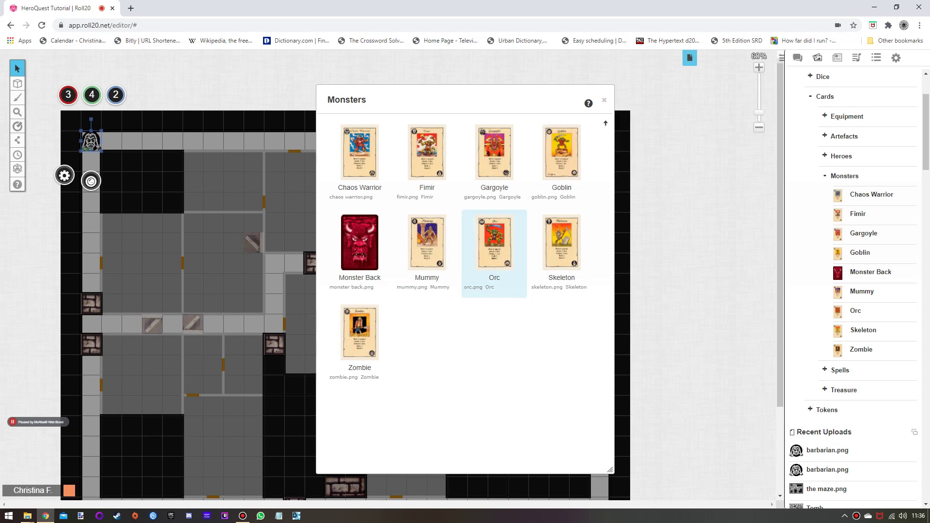
click(604, 99)
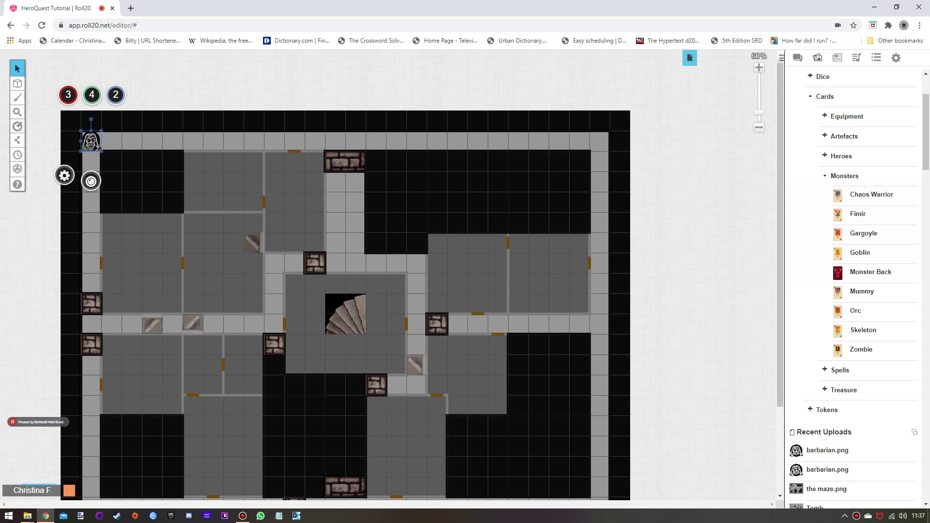
Step: Duplicate the Barbarian character in the journal and close the original's sheet
click(837, 57)
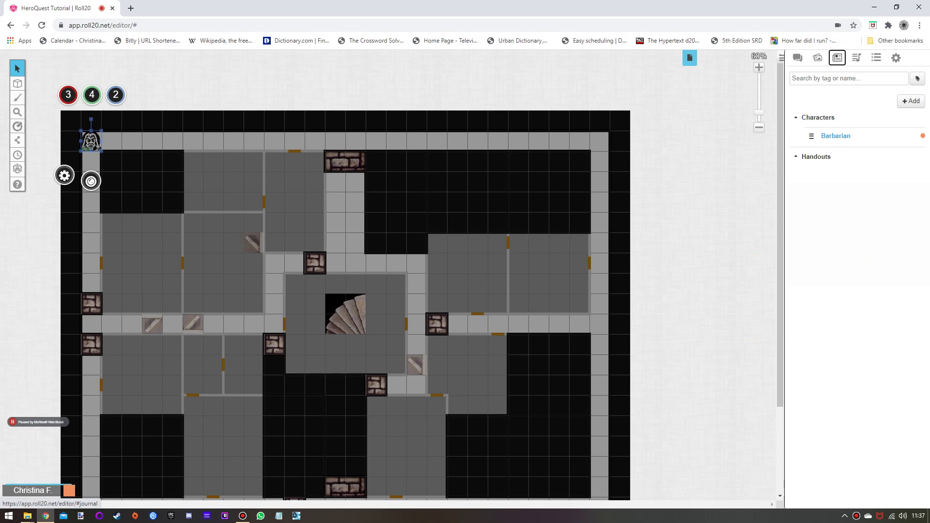
right_click(833, 136)
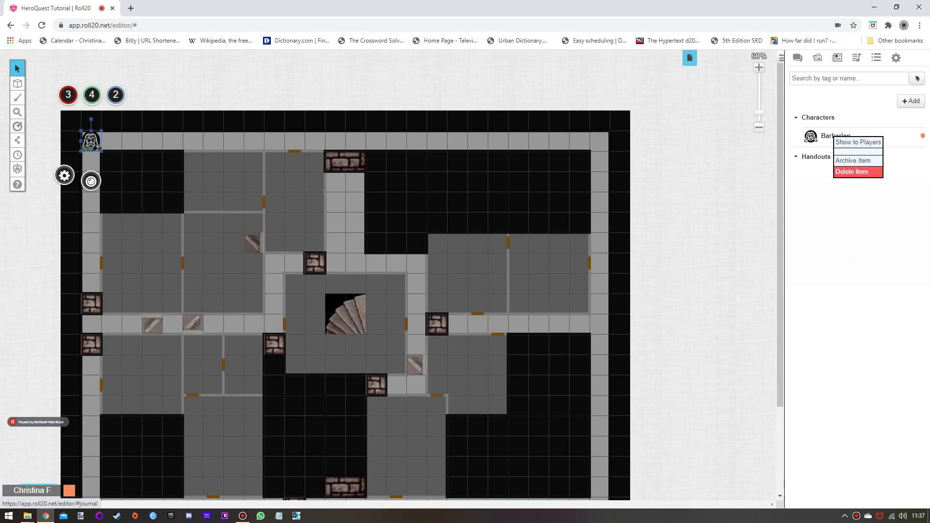
click(828, 136)
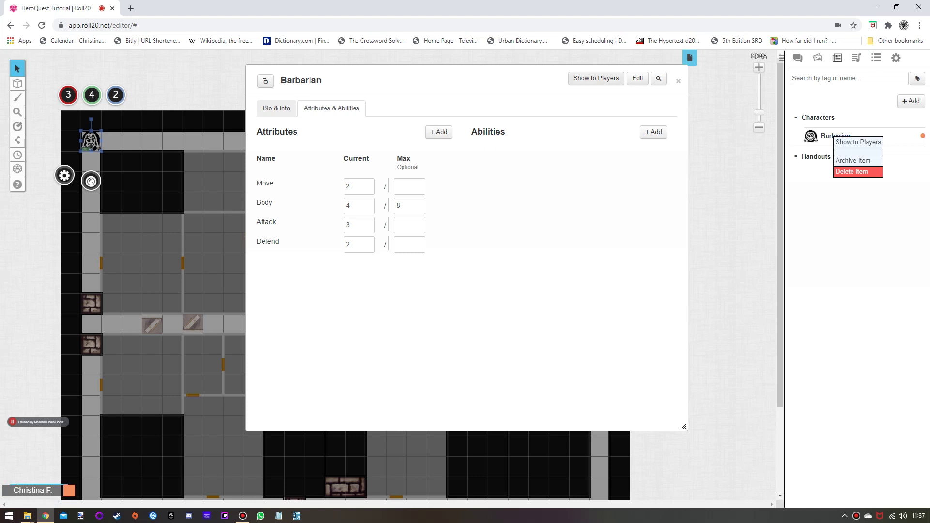
click(637, 78)
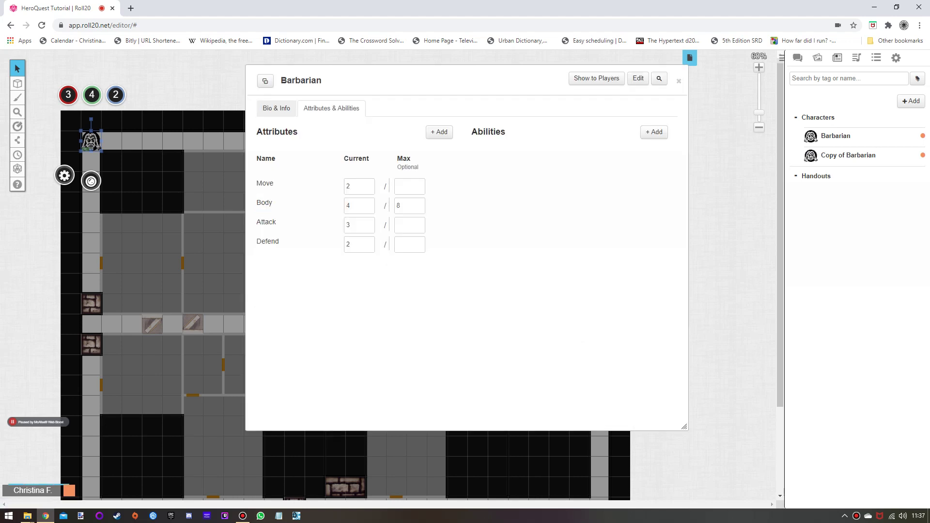
click(680, 81)
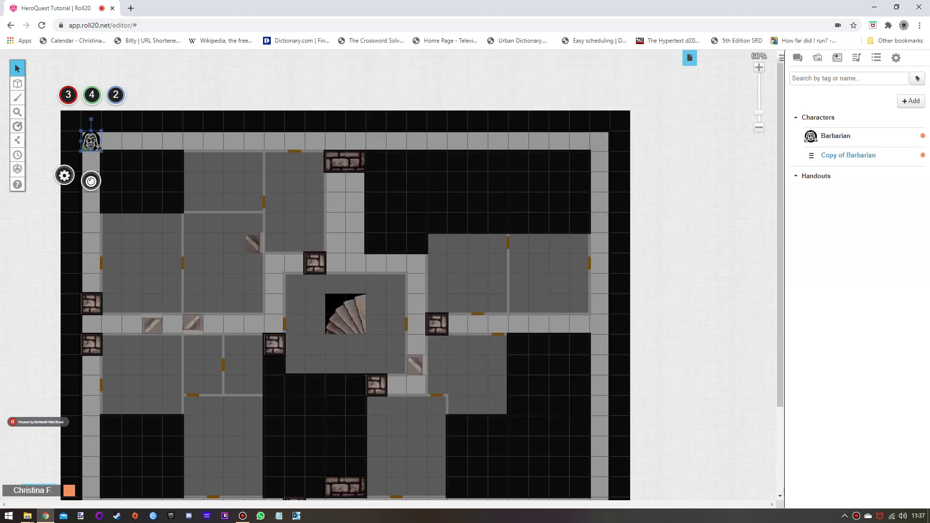
Step: Open the copied Barbarian character for editing and rename it Orc
right_click(834, 155)
click(848, 155)
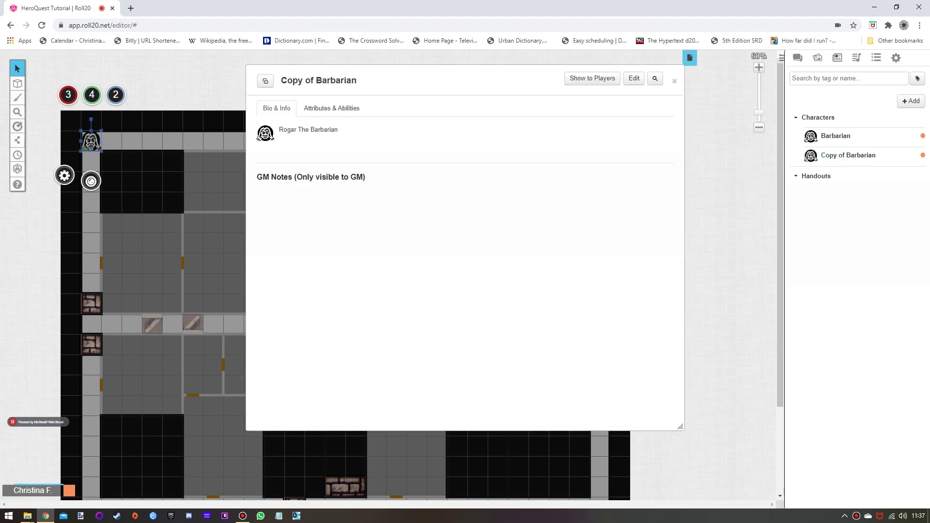
click(634, 78)
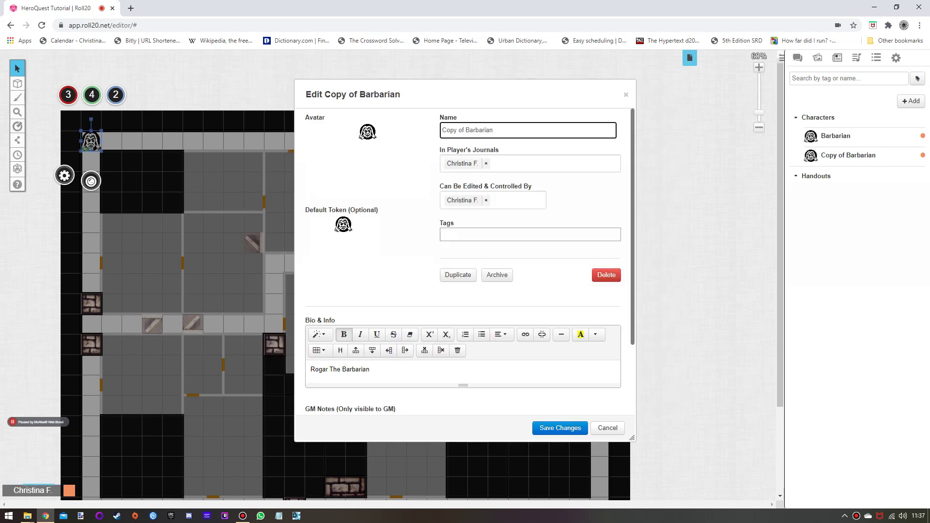
key(ctrl+a)
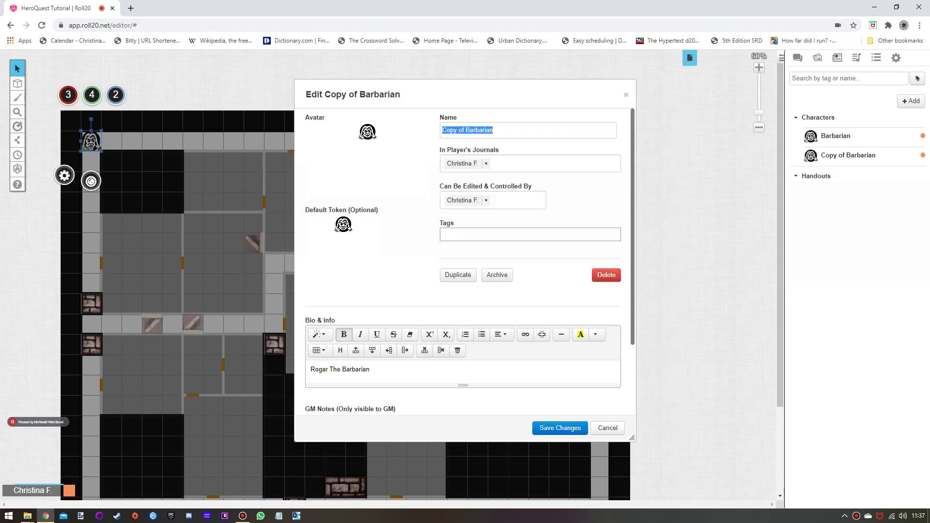
text(Orc)
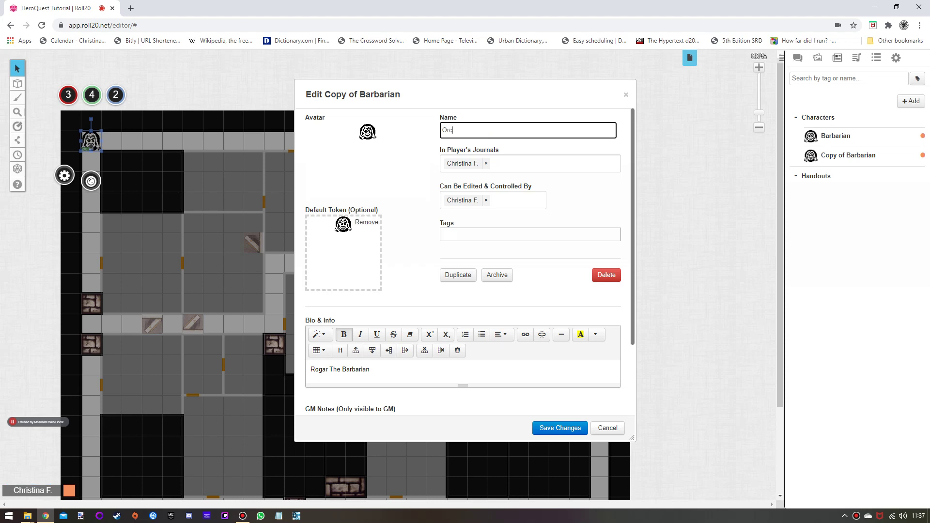
Step: Delete the copied character's default token and replace its bio text with "The Orc"
click(366, 222)
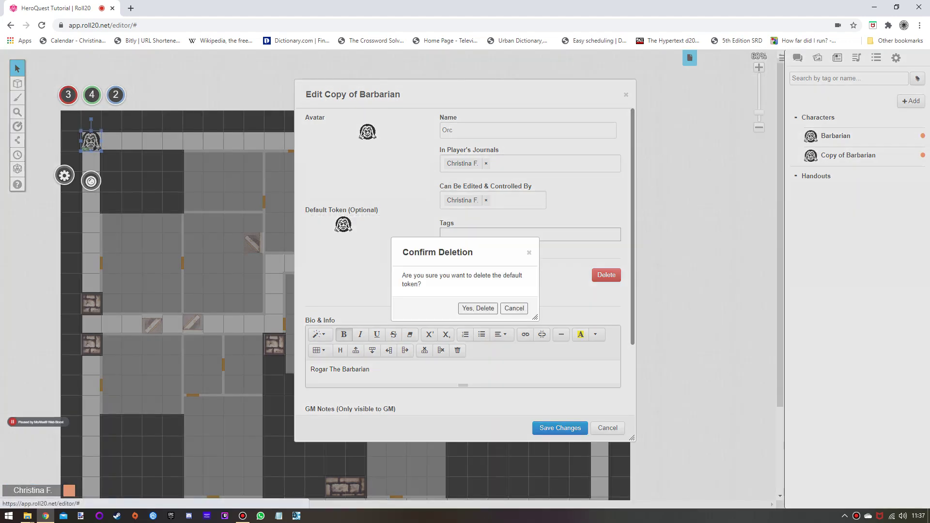
click(478, 308)
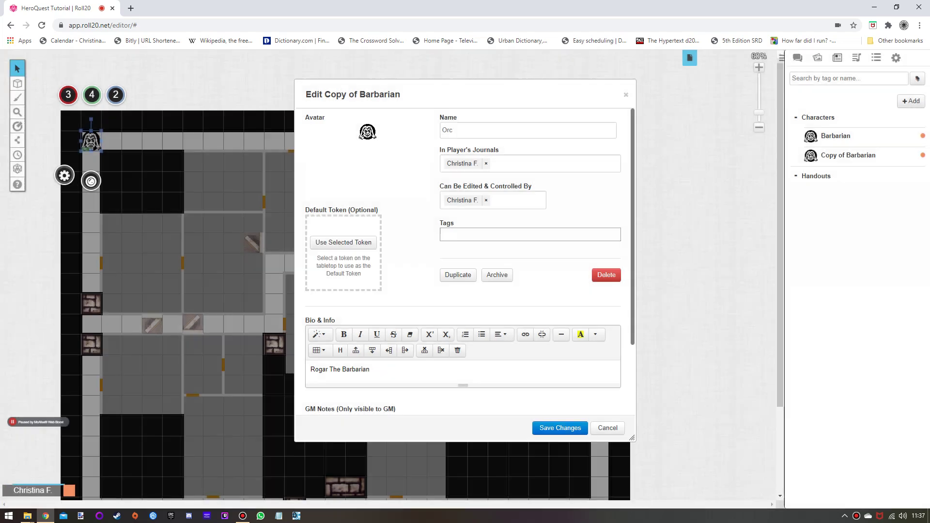
drag(371, 370, 310, 369)
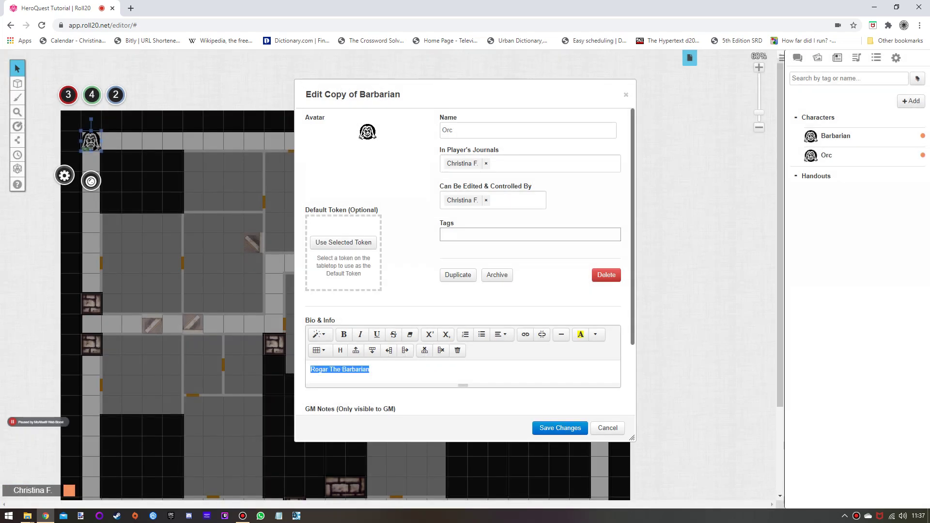
text(The Orc)
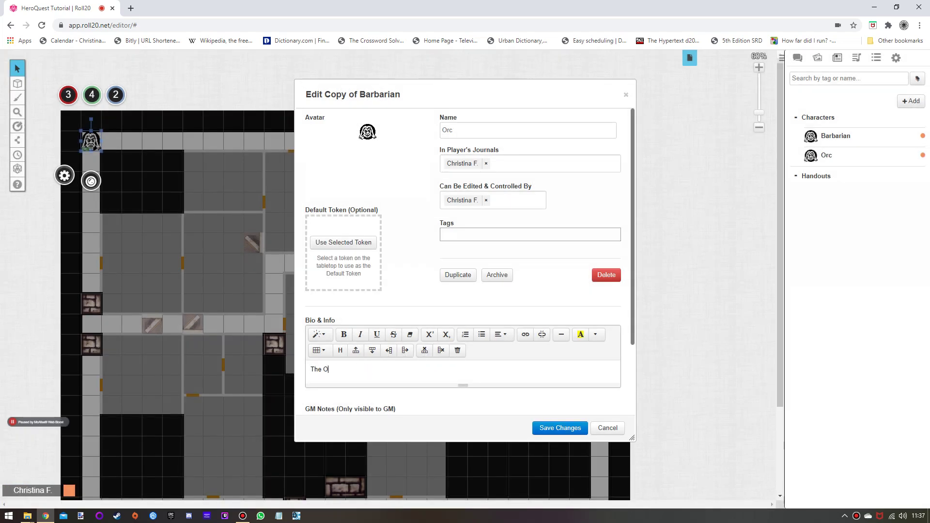
Step: Replace the character's avatar with the Orc image from the library's Monsters tokens, then save and close the character
mouse_move(415, 130)
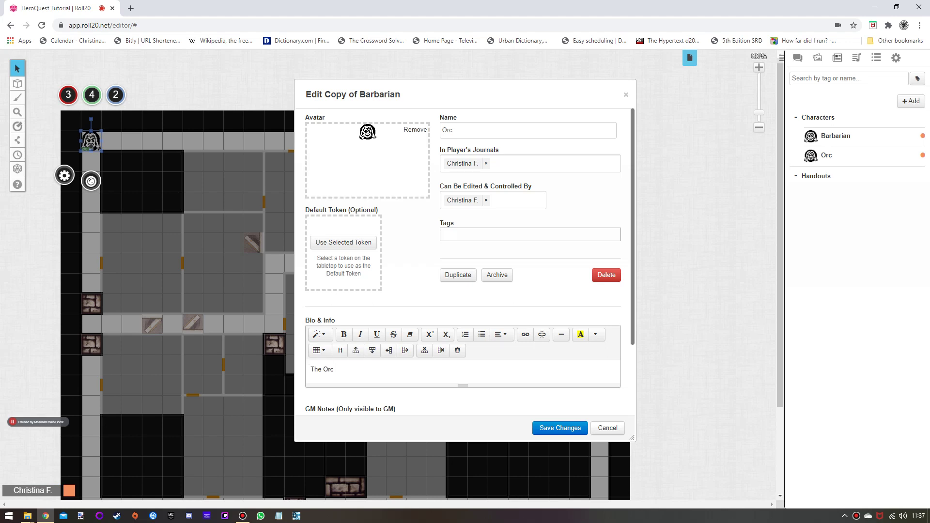
click(415, 129)
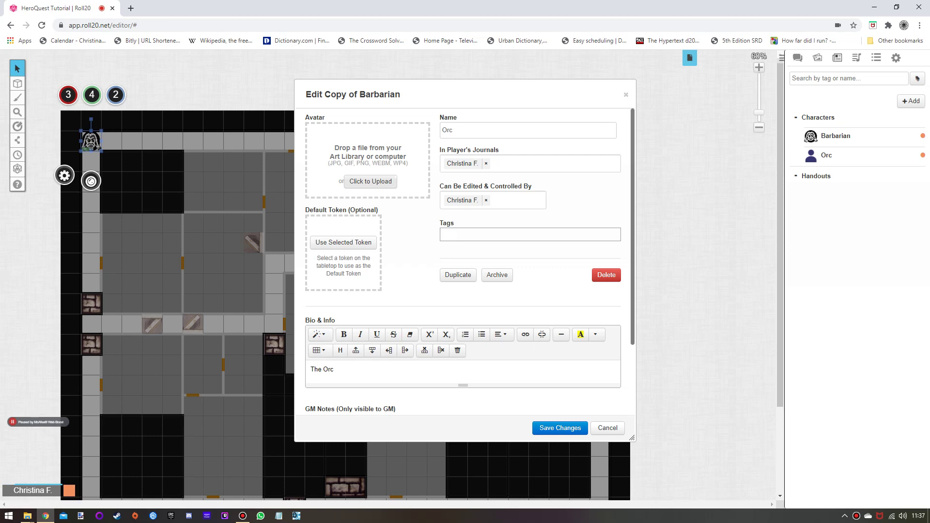
click(818, 58)
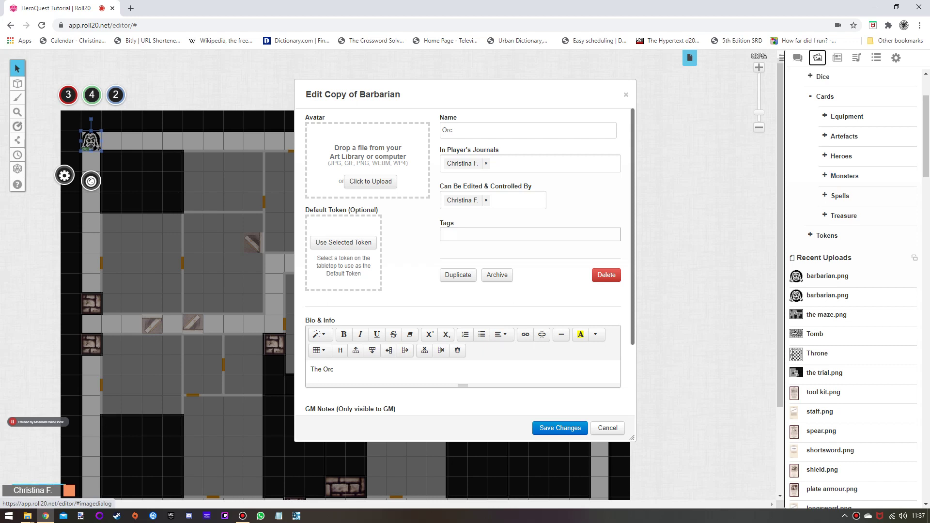
click(845, 176)
click(827, 235)
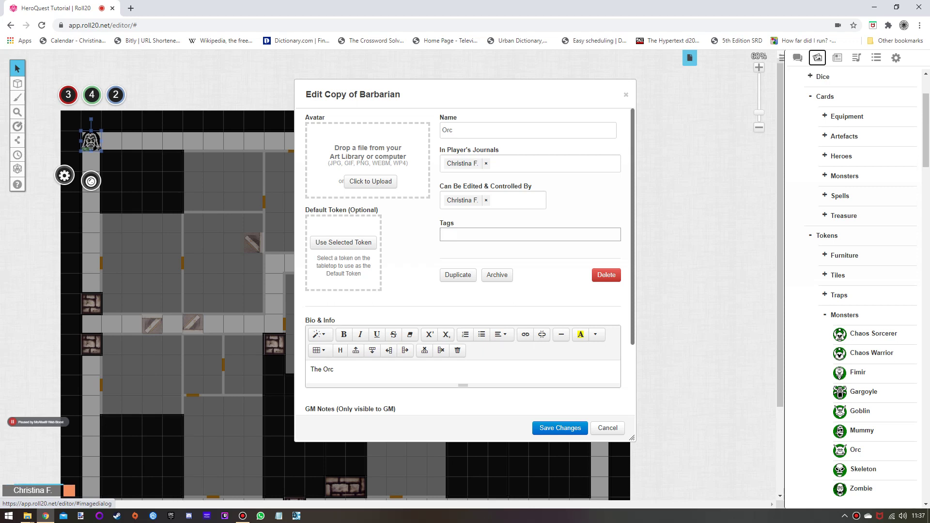
drag(840, 450, 331, 164)
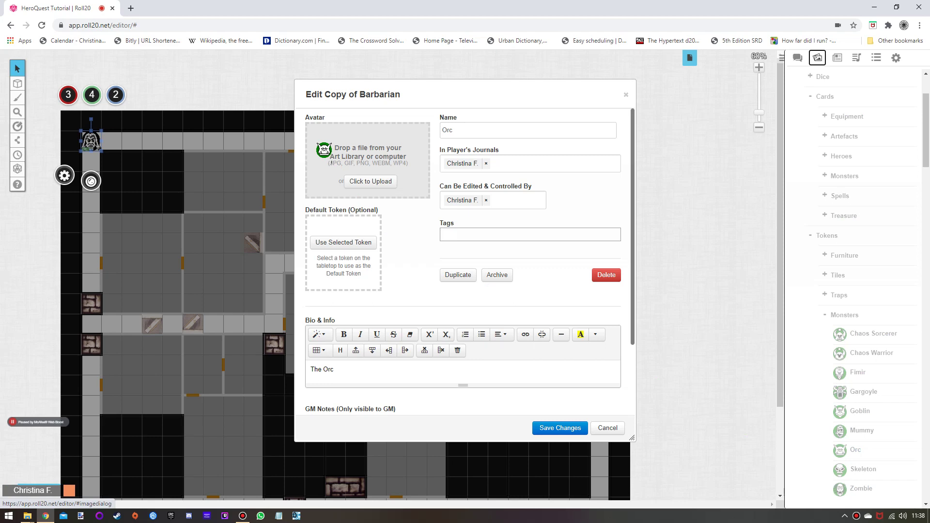
drag(331, 163, 331, 164)
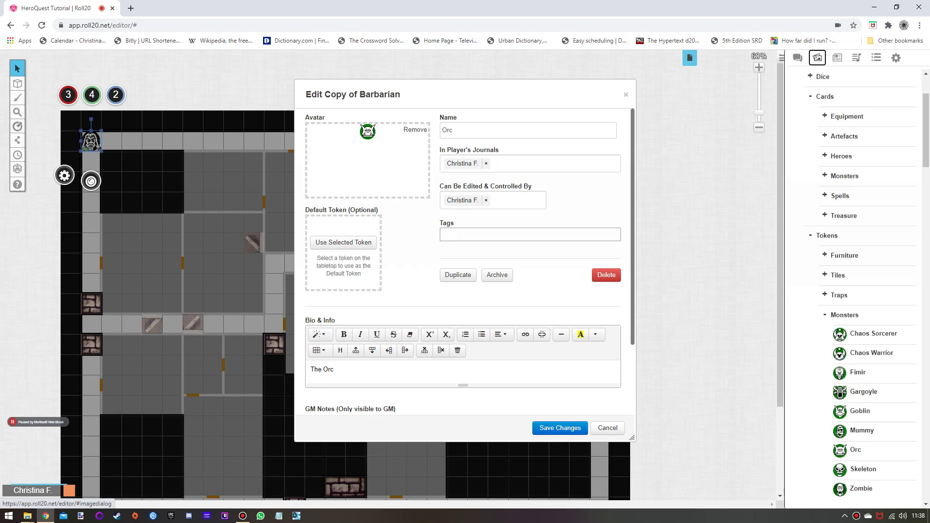
click(560, 429)
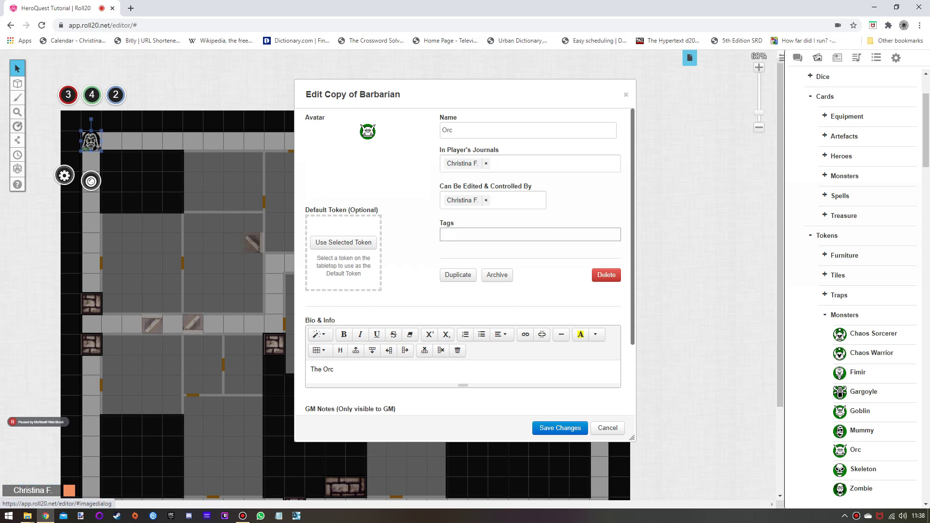
click(675, 81)
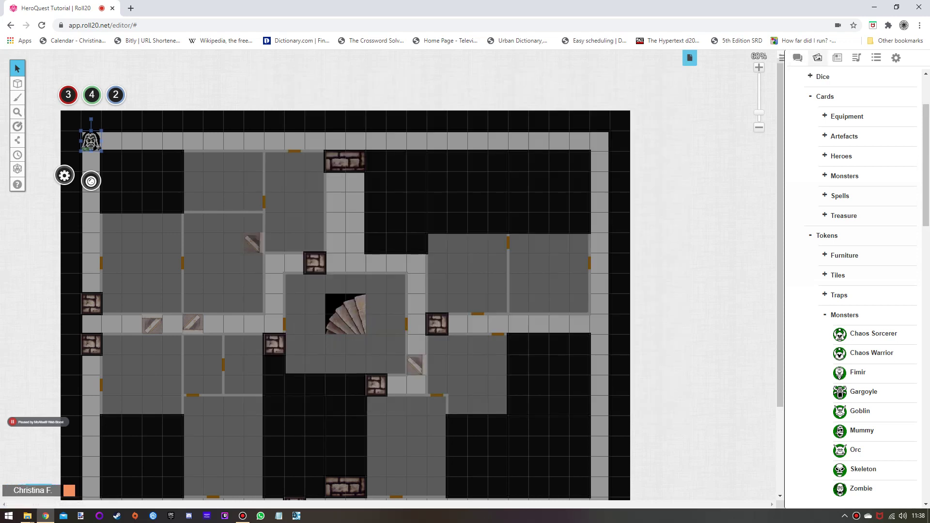
Step: Set the Orc's attributes to Body 1 with a maximum of 1 and Move 8, then close its sheet
click(838, 57)
click(826, 155)
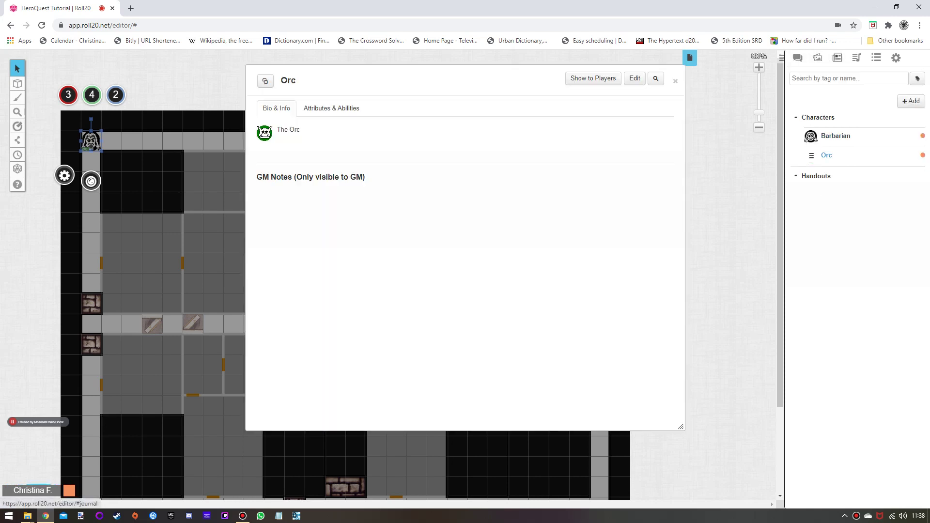
click(331, 108)
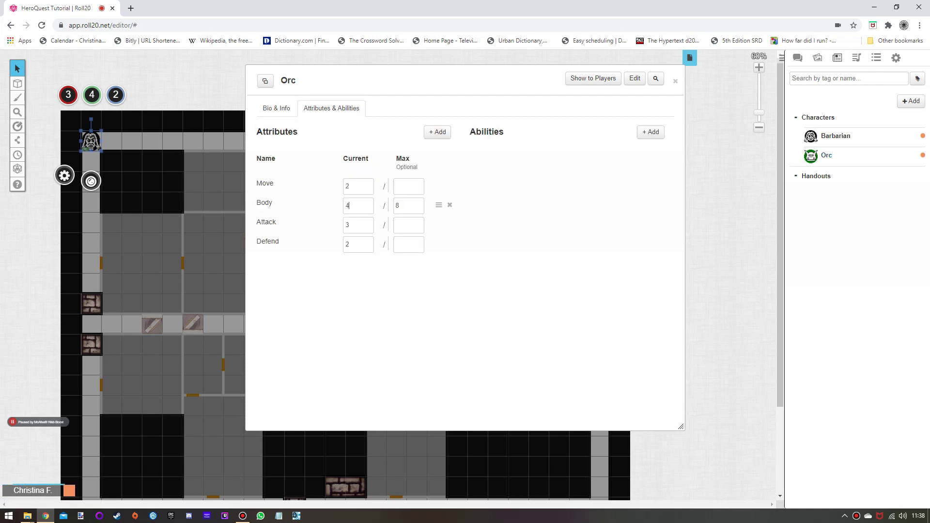
double_click(347, 205)
text(1)
key(Tab)
text(1)
double_click(347, 186)
text(8)
click(349, 225)
double_click(347, 224)
click(426, 290)
key(Escape)
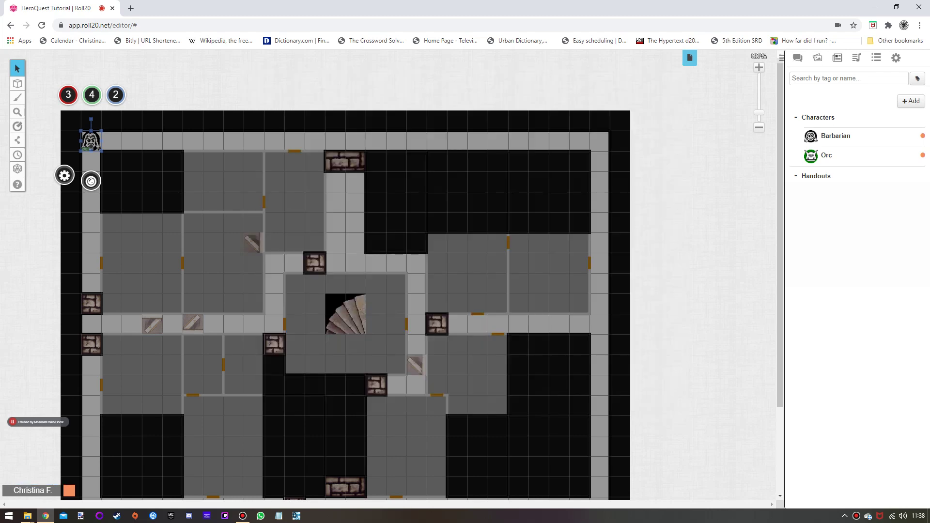
Step: Place an Orc token in the corridor east of the staircase room and link Bar 1 to Body, Bar 2 to Defend and Bar 3 to Attack
drag(811, 155, 416, 323)
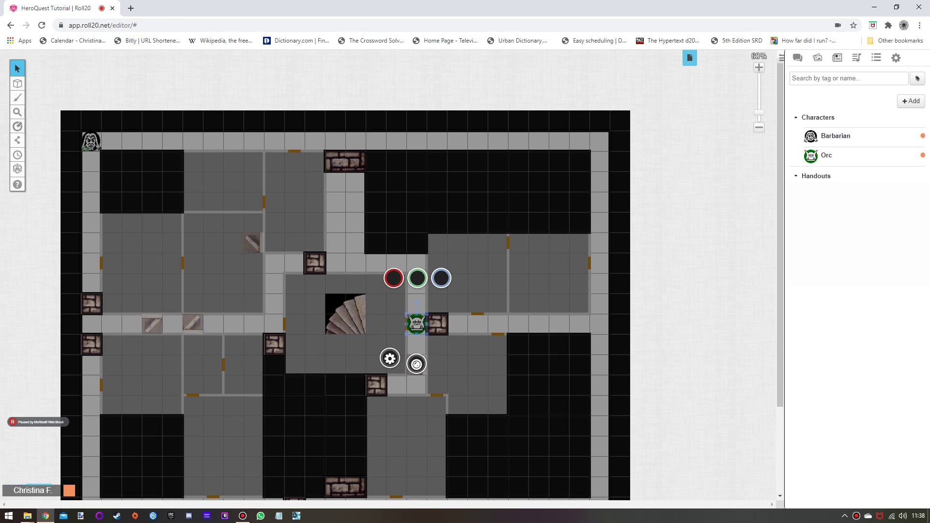
click(390, 359)
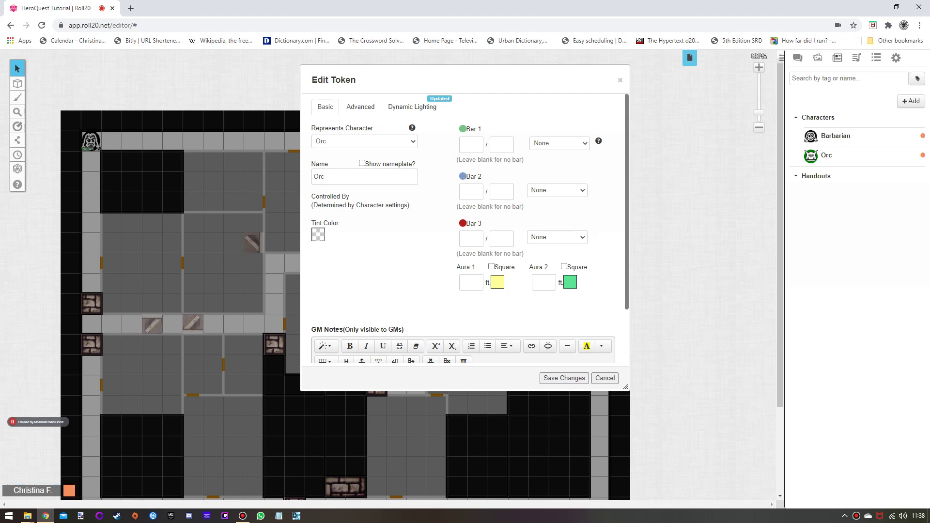
click(560, 143)
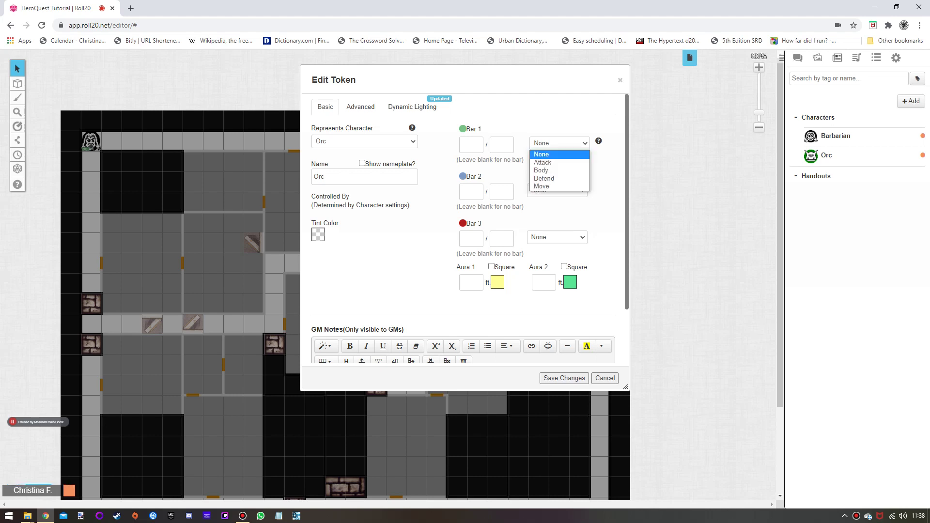
click(559, 171)
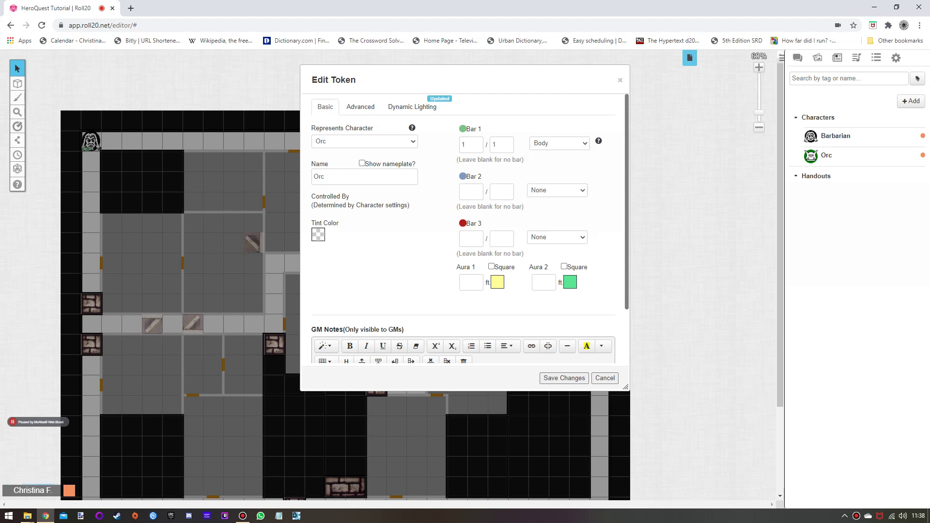
click(557, 190)
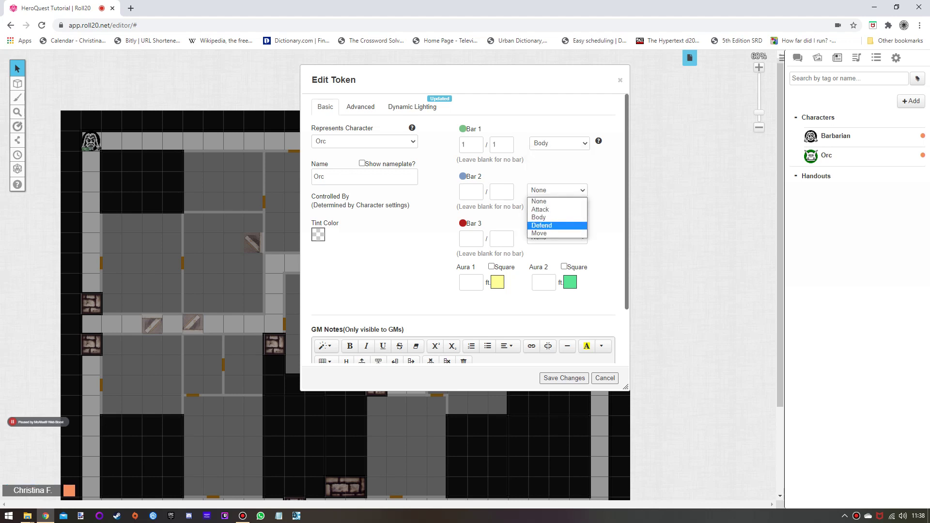
click(557, 225)
click(558, 237)
click(557, 256)
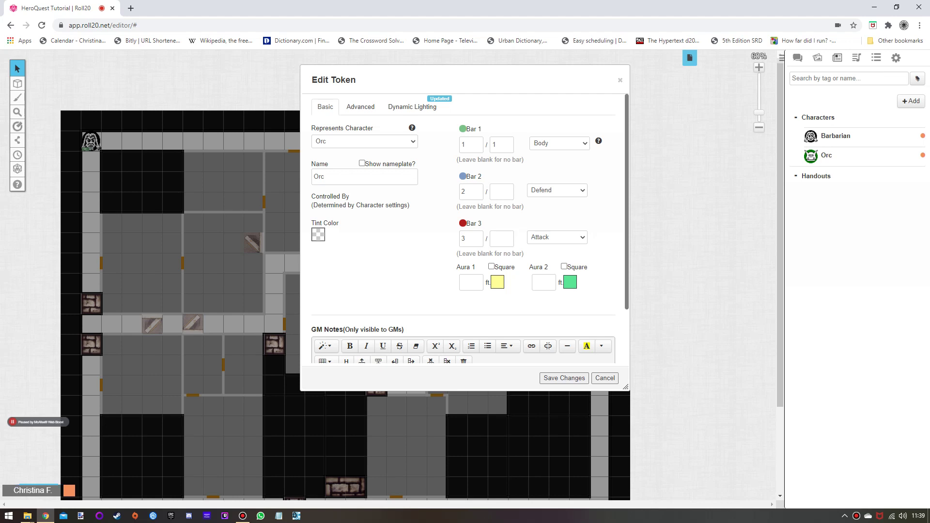
Step: Unlink all three of the Orc token's bars from their attributes by setting each link to None, keeping the filled-in values
click(560, 143)
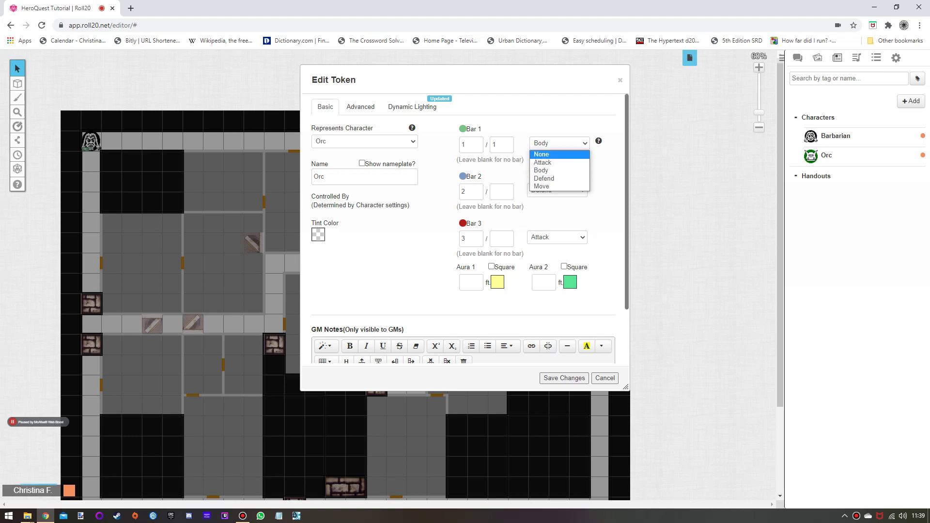
click(559, 154)
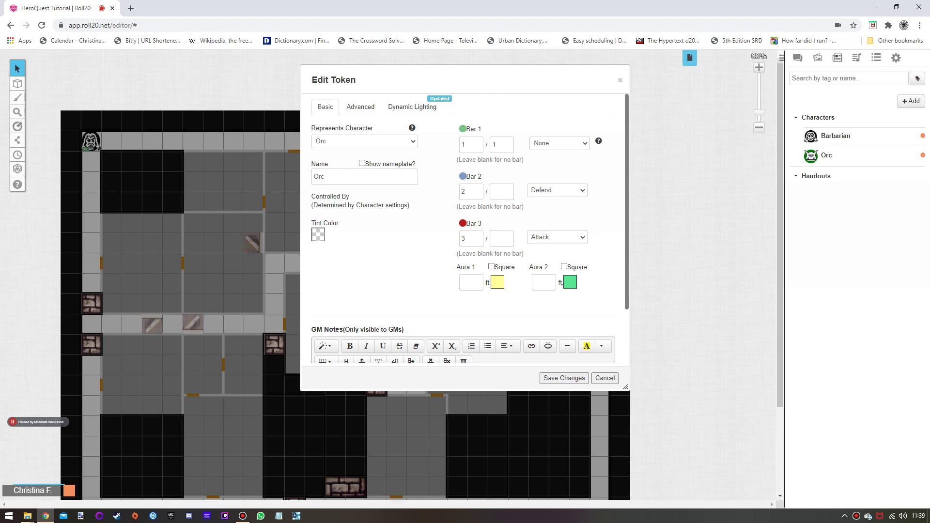
click(557, 190)
click(557, 190)
click(557, 237)
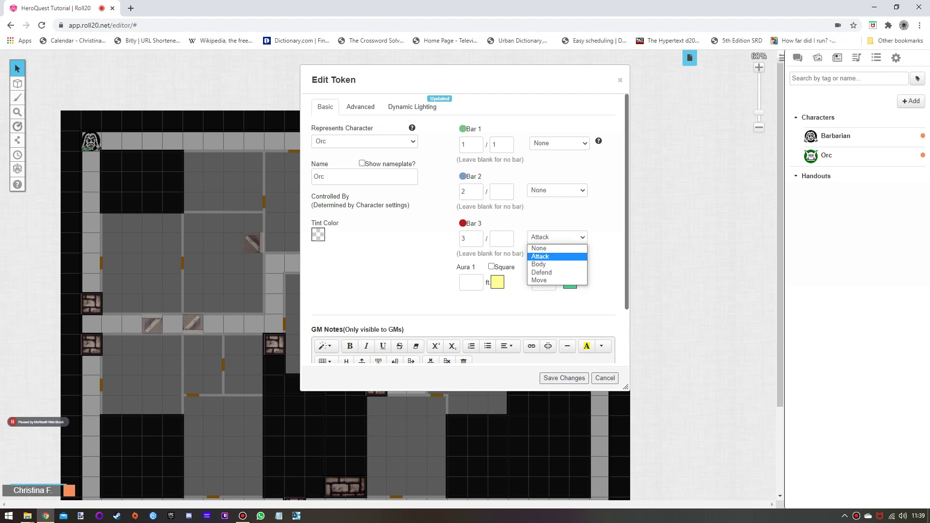
click(541, 246)
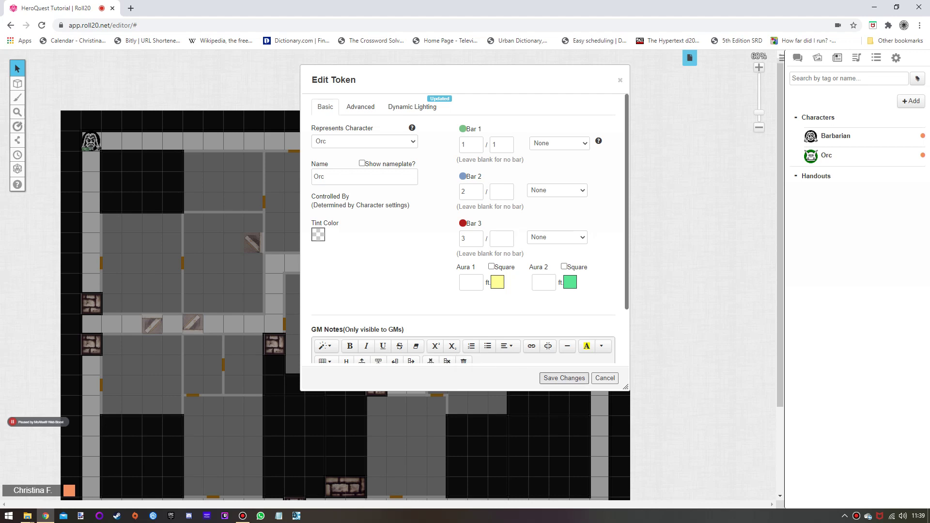
Step: Let all players see the token's Bar 1, set the bar location to Top Overlapping with Compact style, and save the token
click(360, 106)
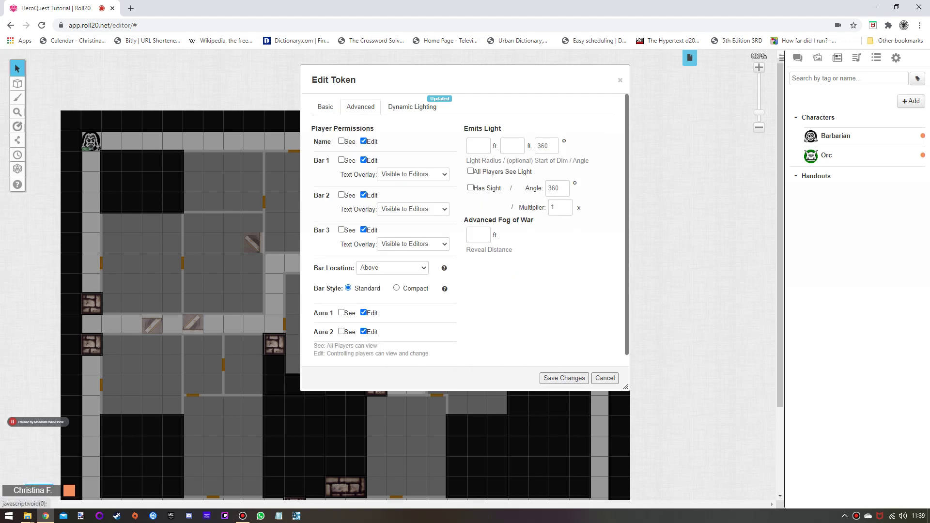
click(341, 160)
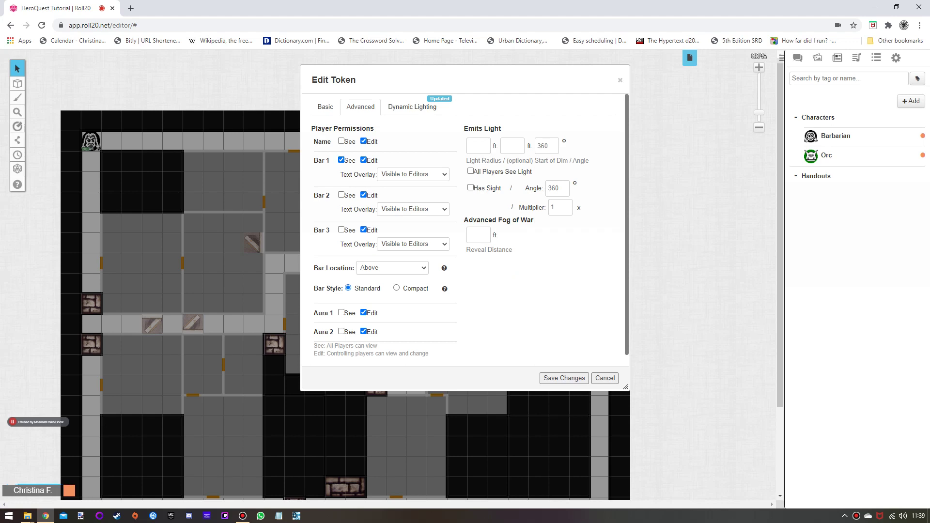
click(392, 268)
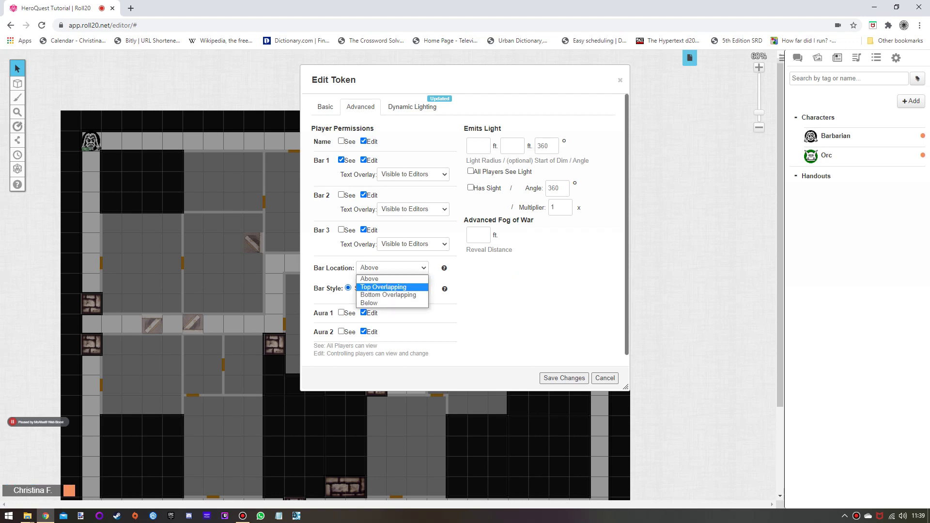
click(388, 284)
click(396, 287)
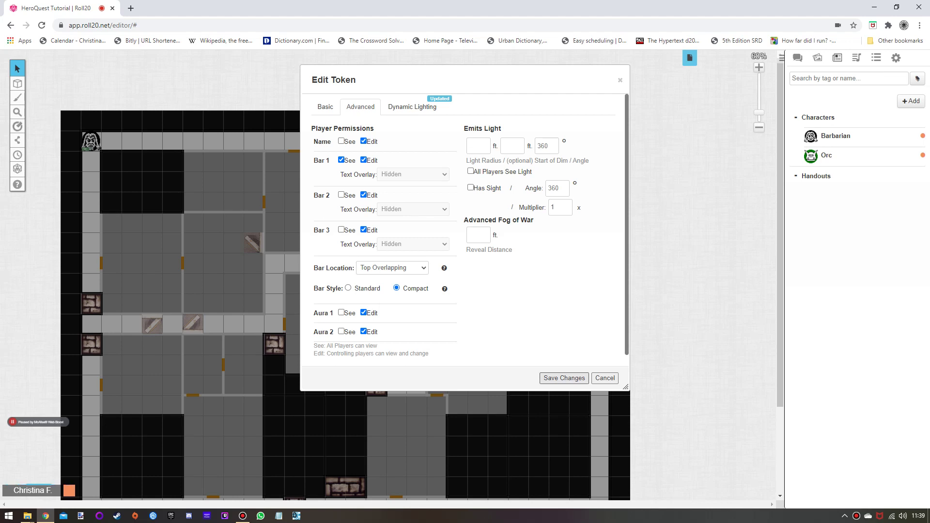
click(564, 378)
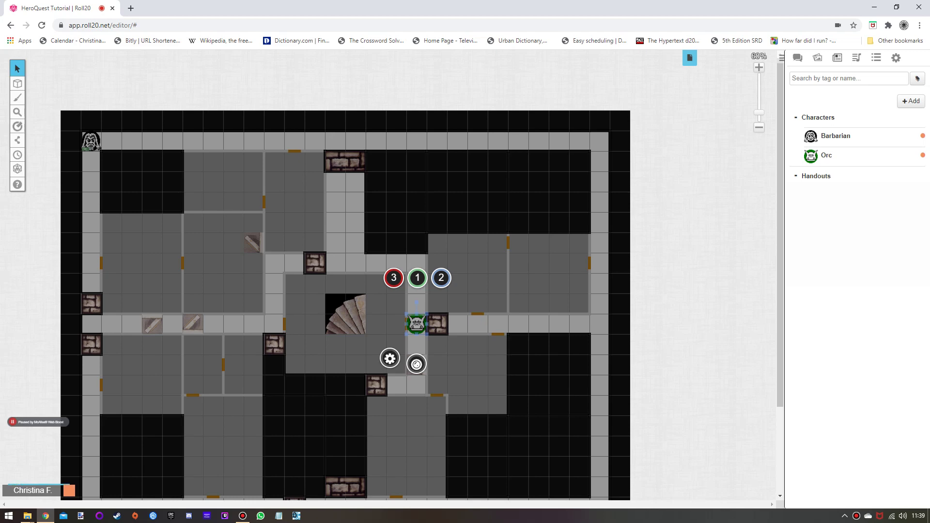
Step: Make the selected Orc token the Orc character's default token, then save the changes and close the sheet
click(826, 155)
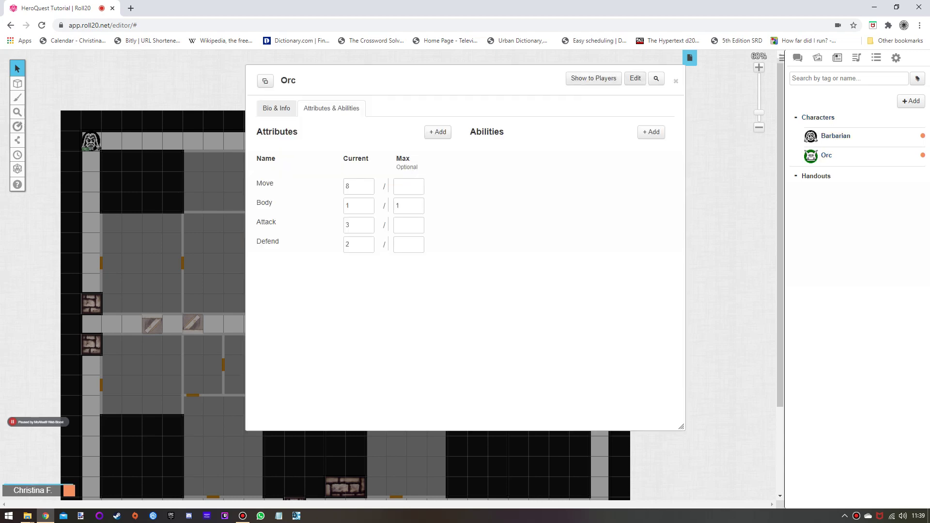
click(635, 78)
click(344, 242)
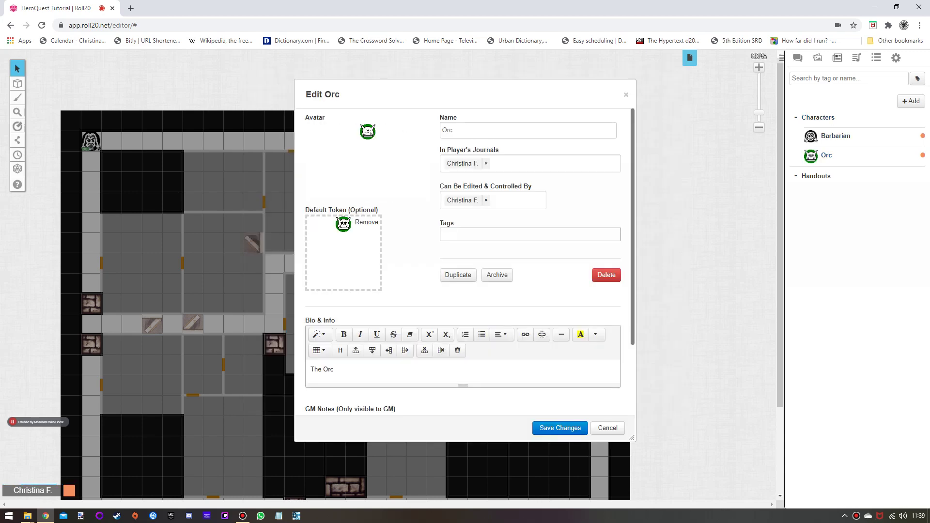
click(560, 429)
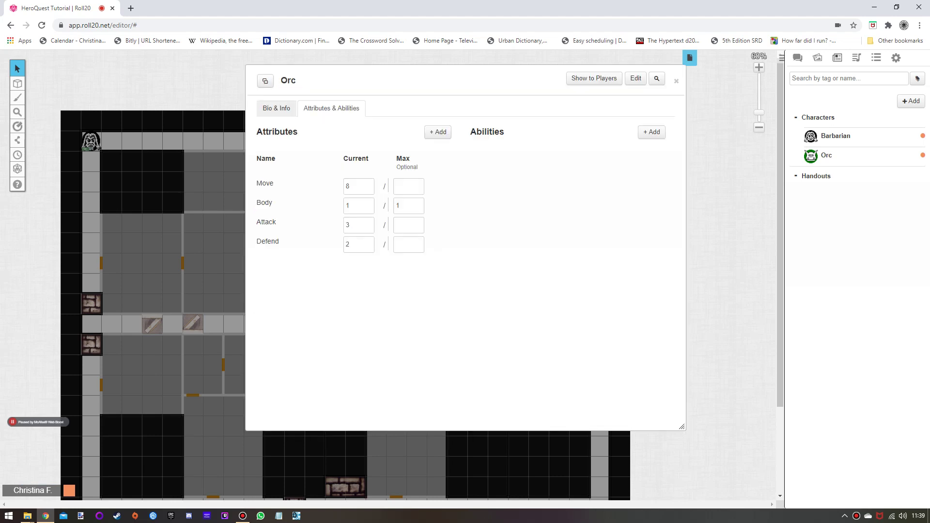
click(677, 80)
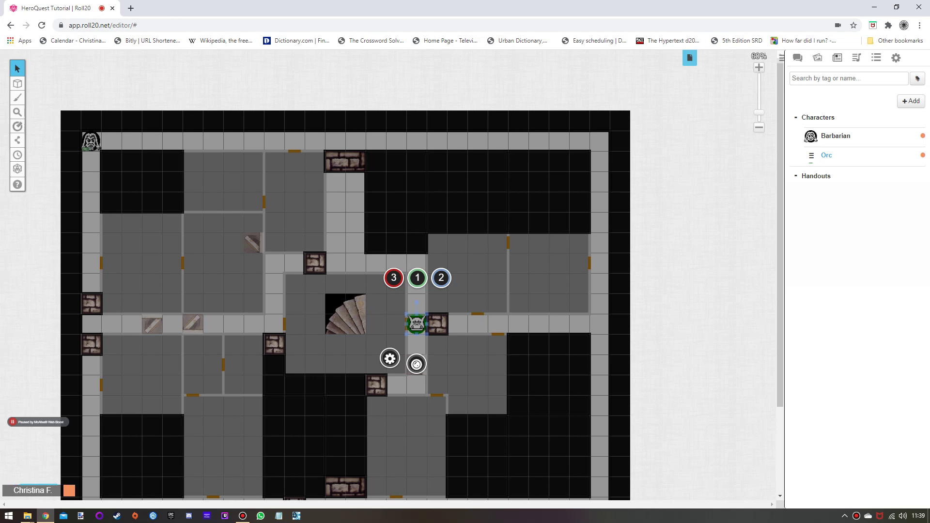
Step: Place a second Orc token in the easternmost room of the map and select it
drag(811, 156, 533, 266)
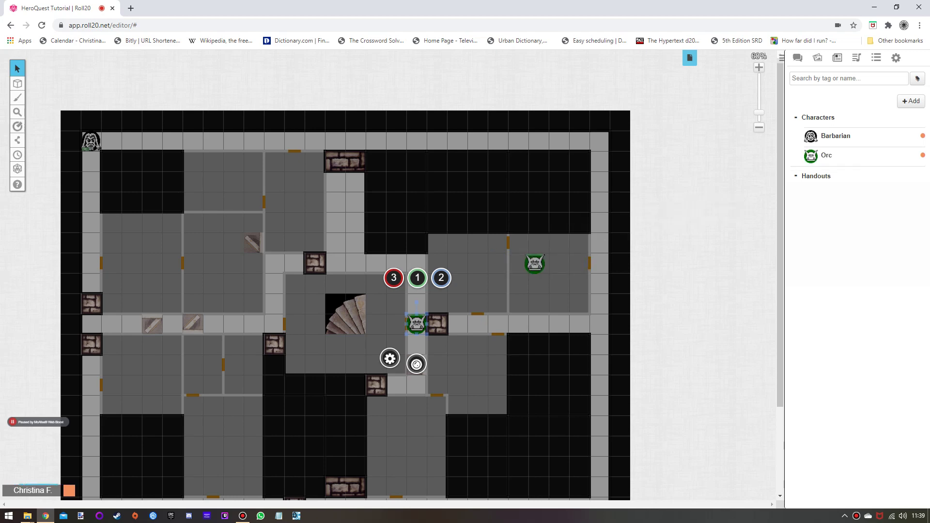
click(538, 263)
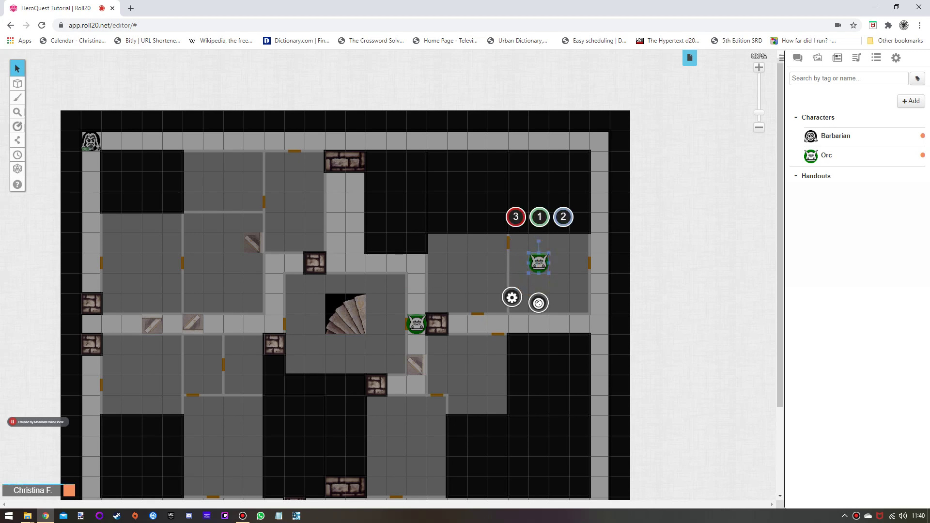
Step: Test the second Orc token's green Body bar by setting it to 0 and then back to 1
click(539, 216)
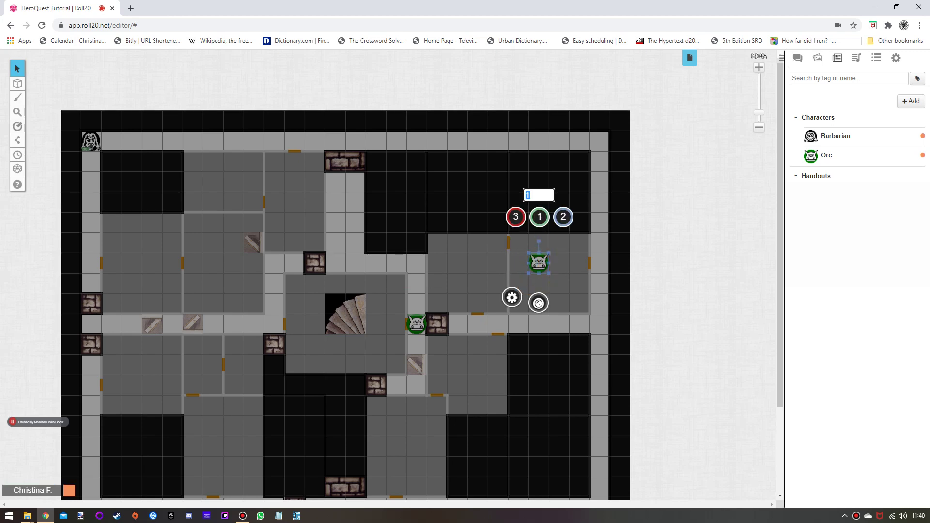
key(Return)
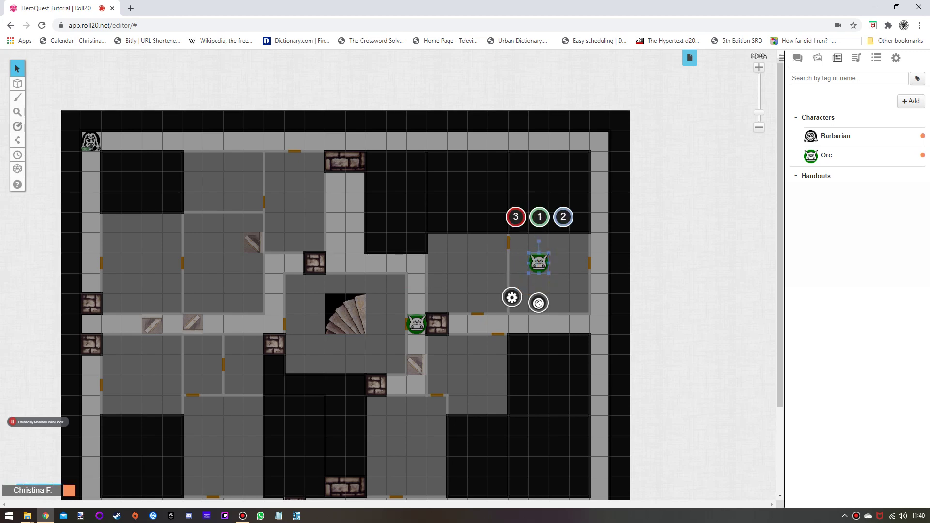
click(539, 217)
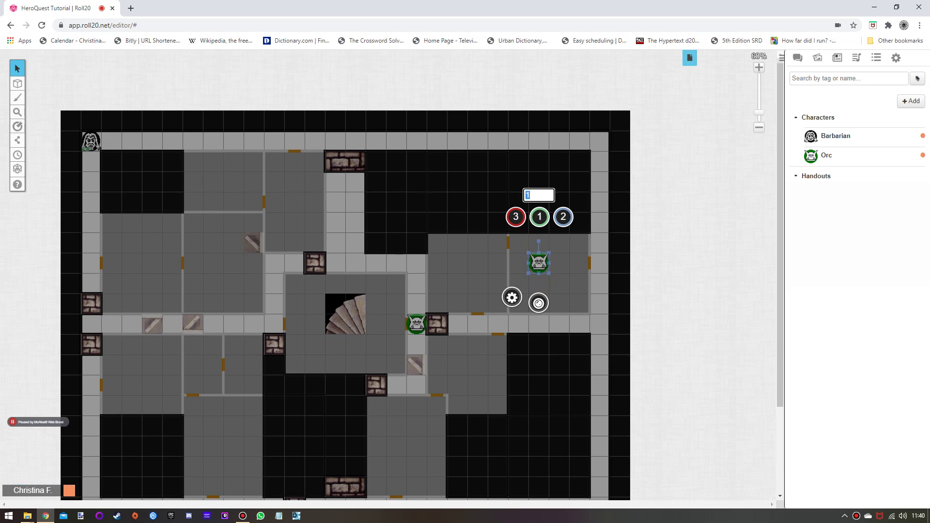
text(0)
key(Return)
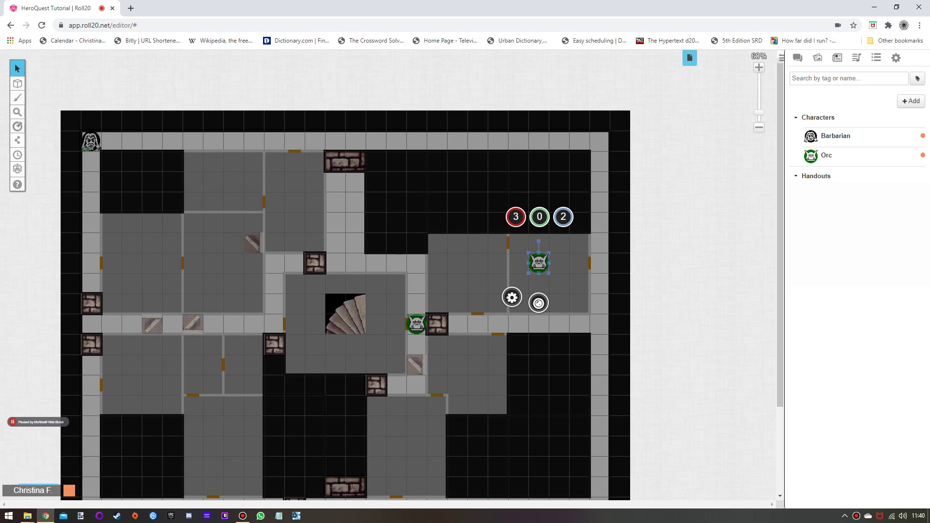
click(539, 218)
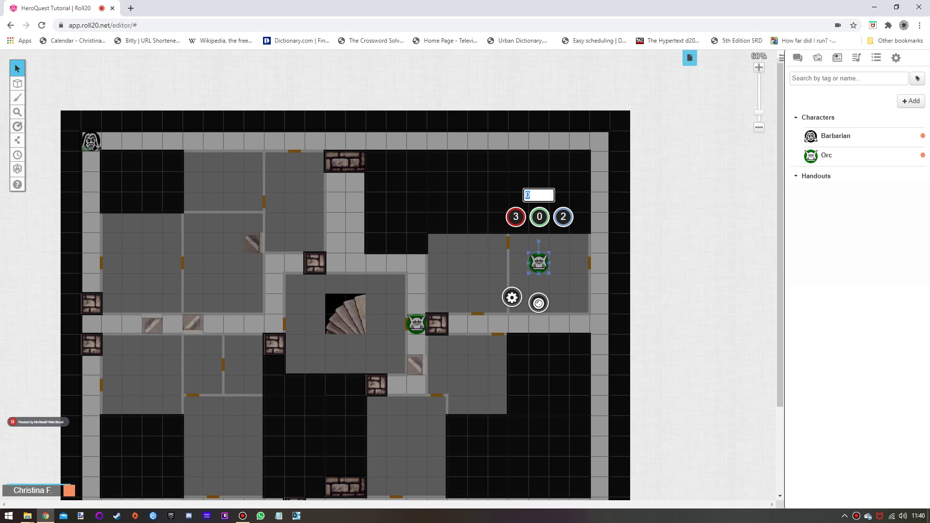
text(1)
key(Return)
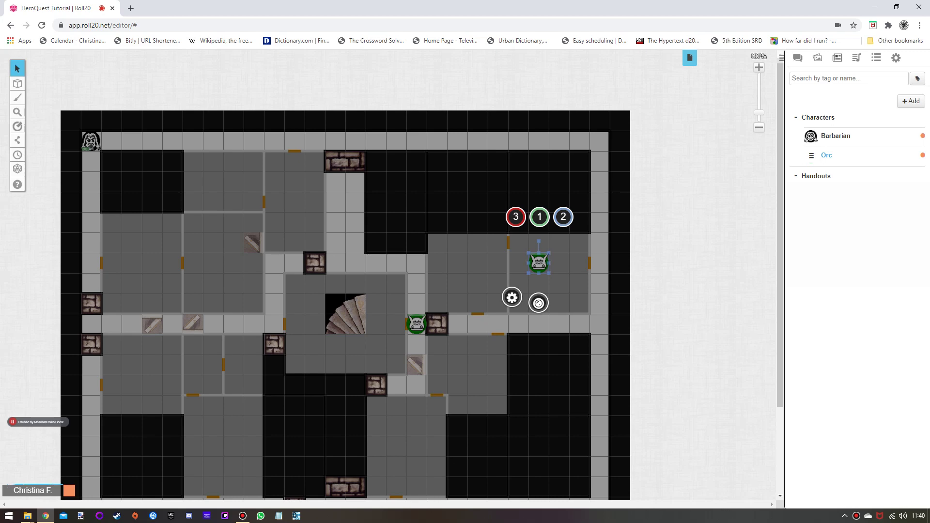
Step: Place four more Orc tokens: in the northern room, the southern room, the corridor west of the staircase room, and the small room southwest of it
drag(811, 155, 229, 183)
drag(812, 155, 393, 421)
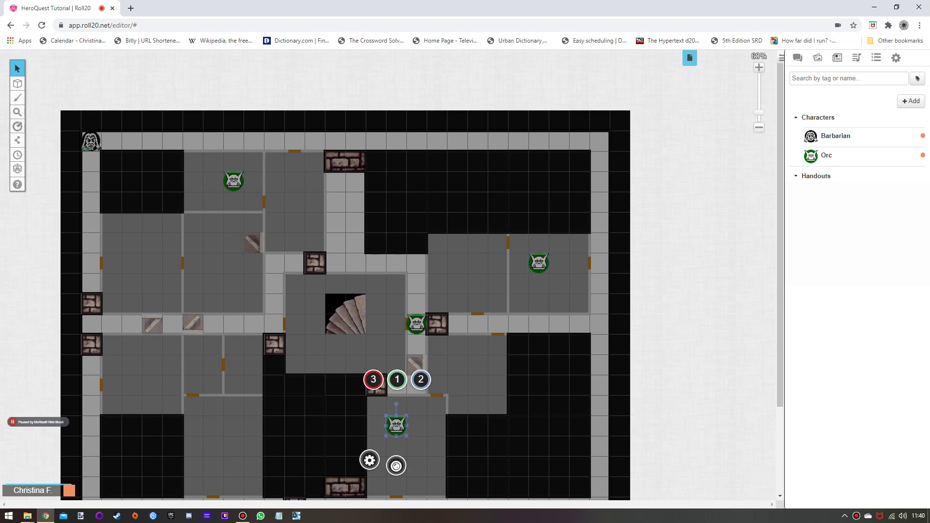
drag(824, 155, 276, 323)
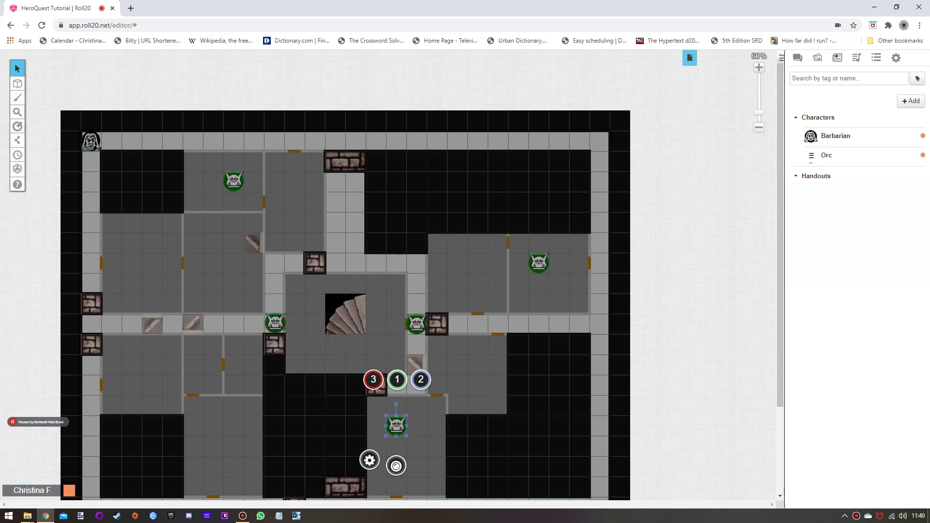
drag(824, 155, 253, 367)
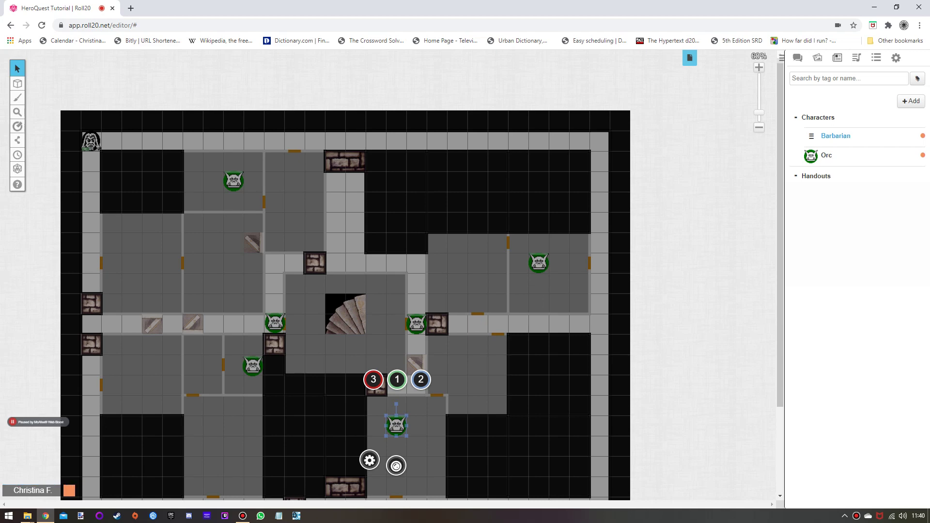
Step: Place Barbarian tokens at the northeast, southeast and southwest corners of the map's outer corridor
drag(824, 136, 599, 142)
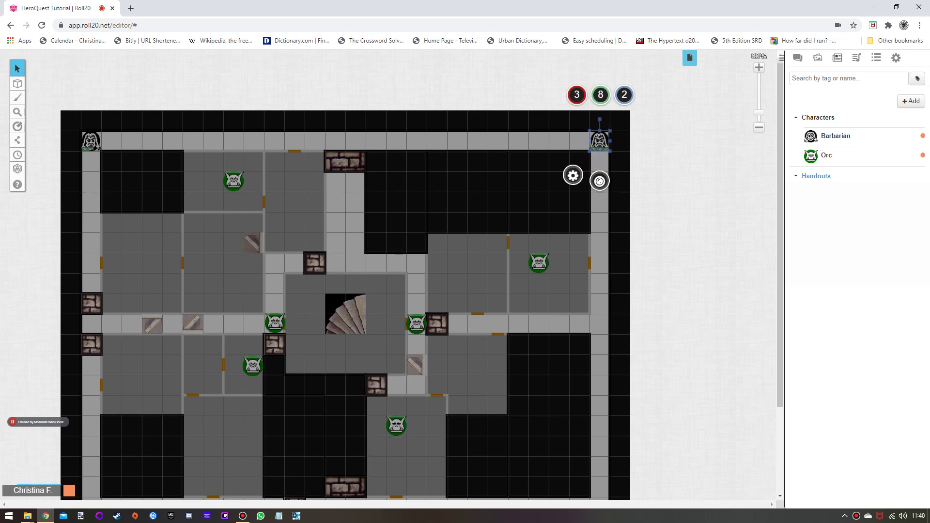
scroll(346, 272, down, 2)
click(759, 127)
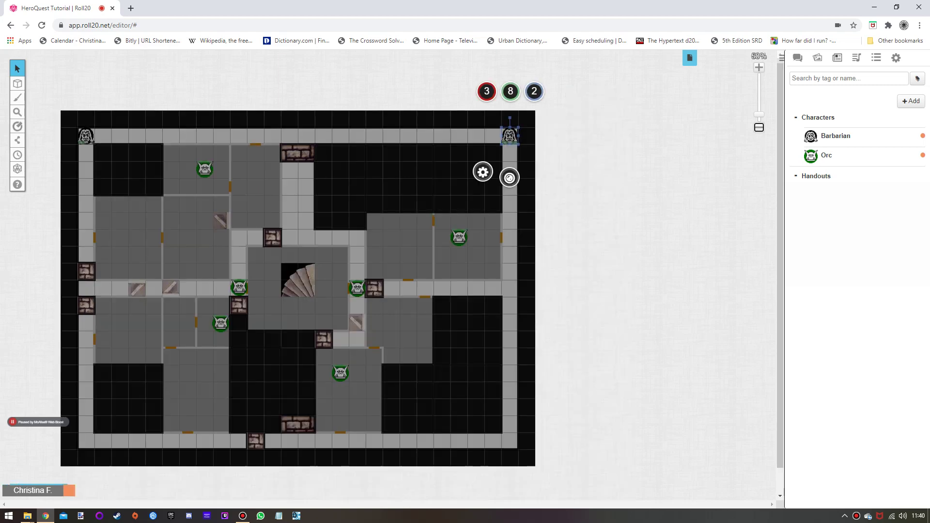
drag(836, 135, 508, 440)
click(507, 440)
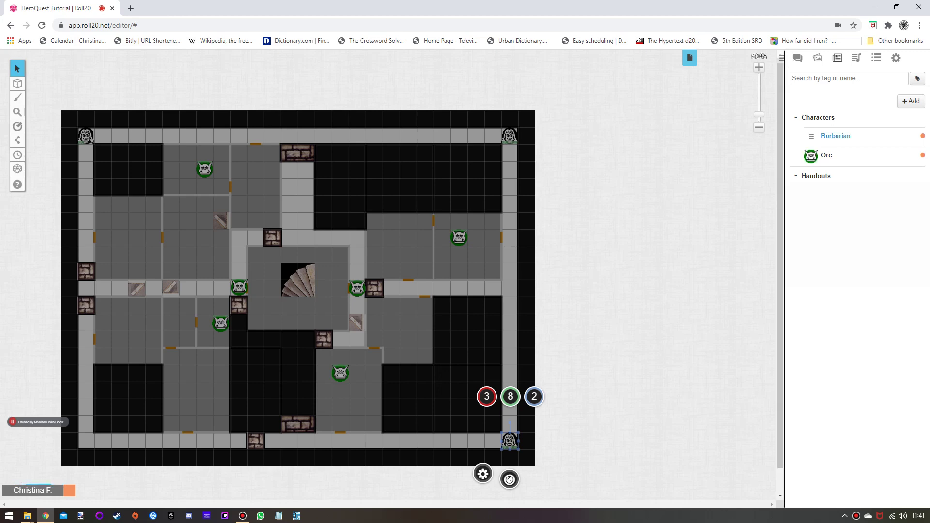
drag(836, 135, 53, 444)
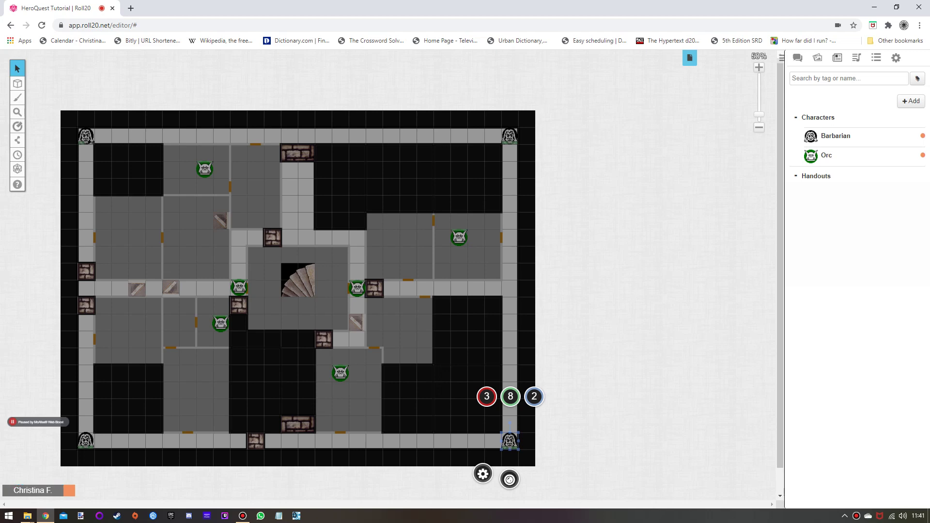
Step: Link the southeast Barbarian token's Bar 1 to Body, Bar 2 to Defend and Bar 3 to Attack, and save the token
click(836, 135)
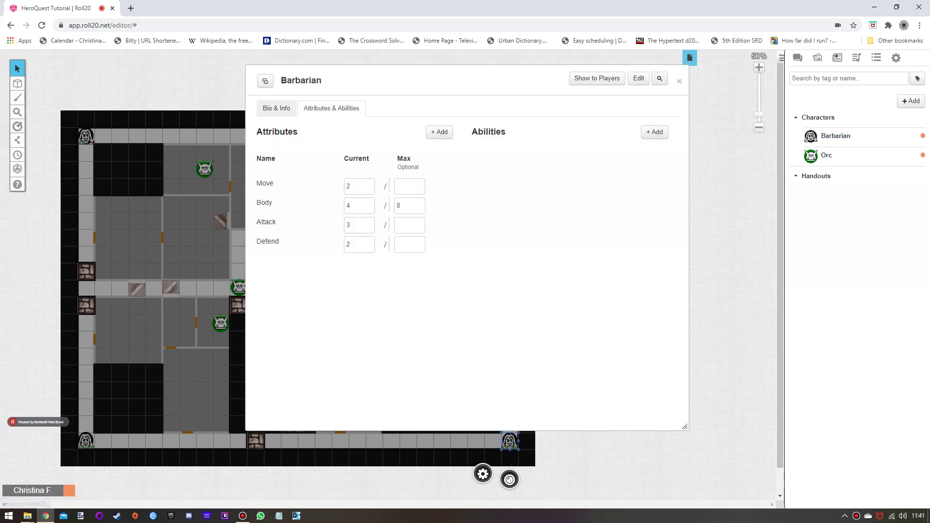
click(679, 81)
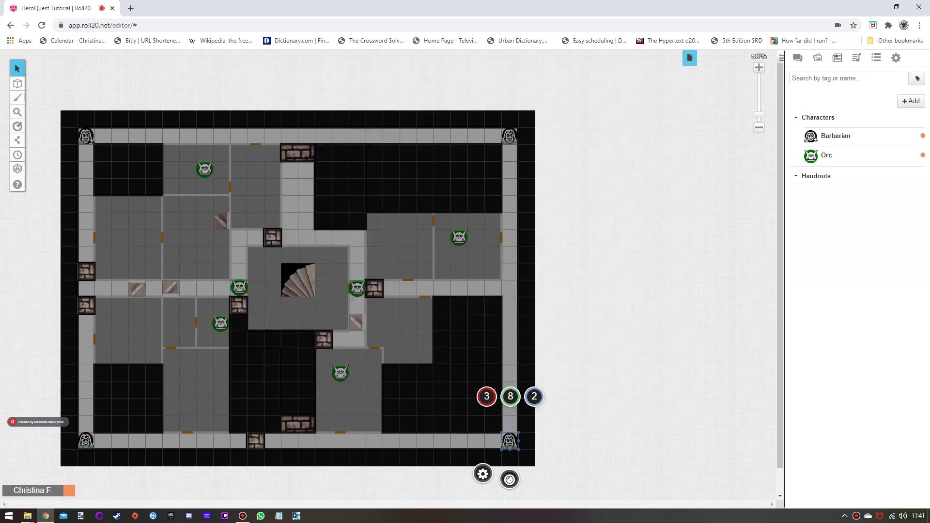
click(483, 474)
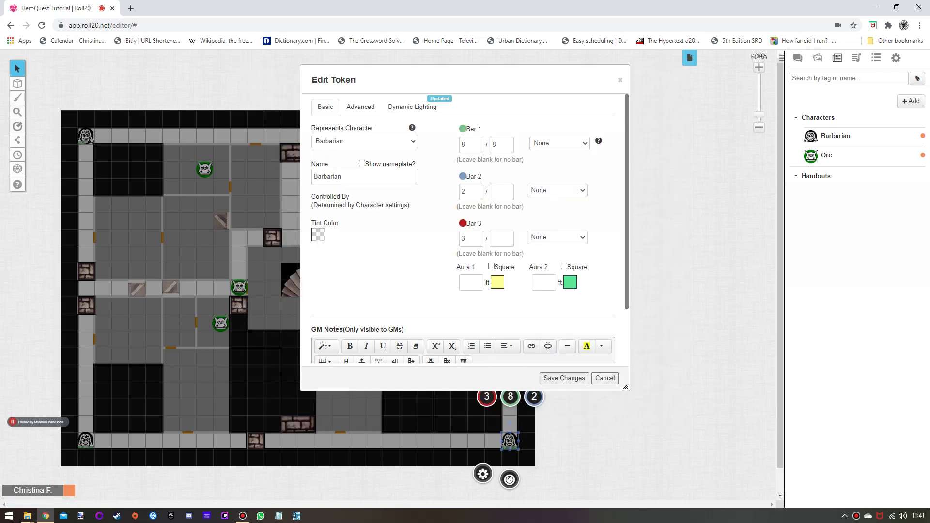
click(560, 143)
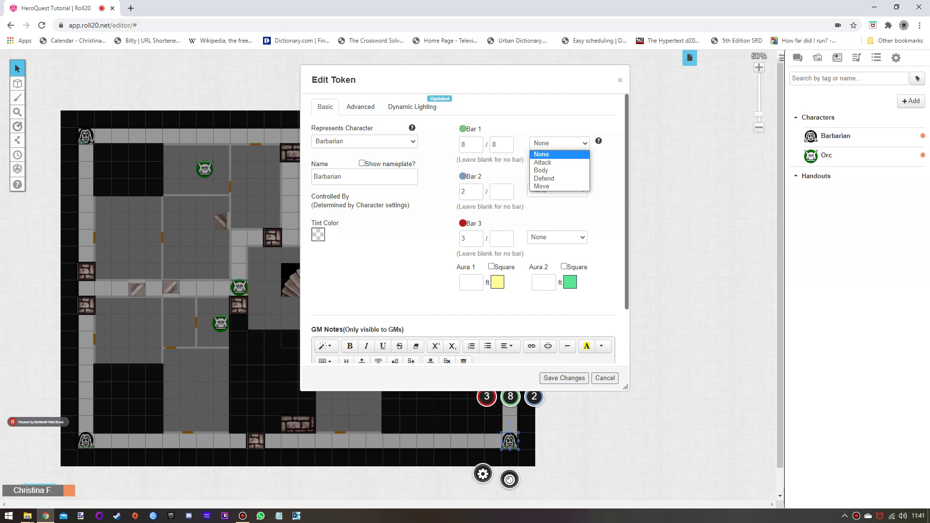
click(541, 171)
click(557, 190)
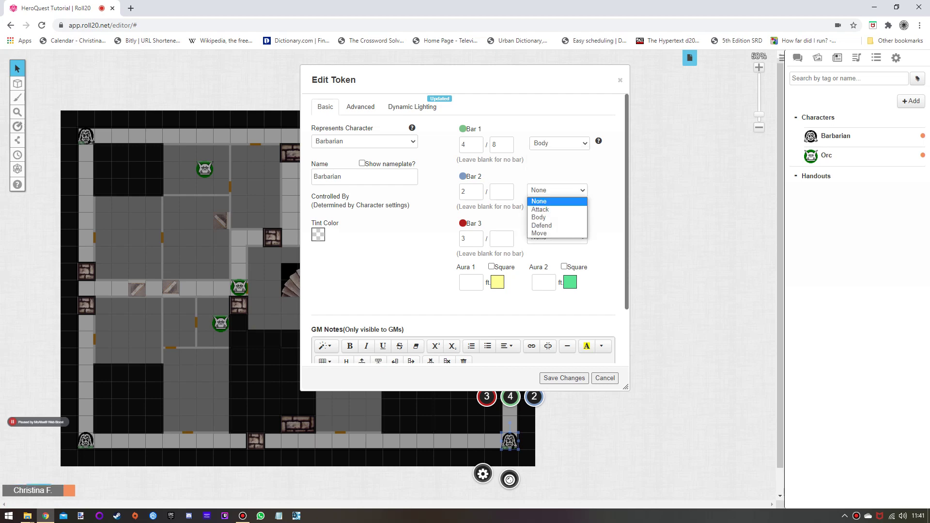
click(541, 226)
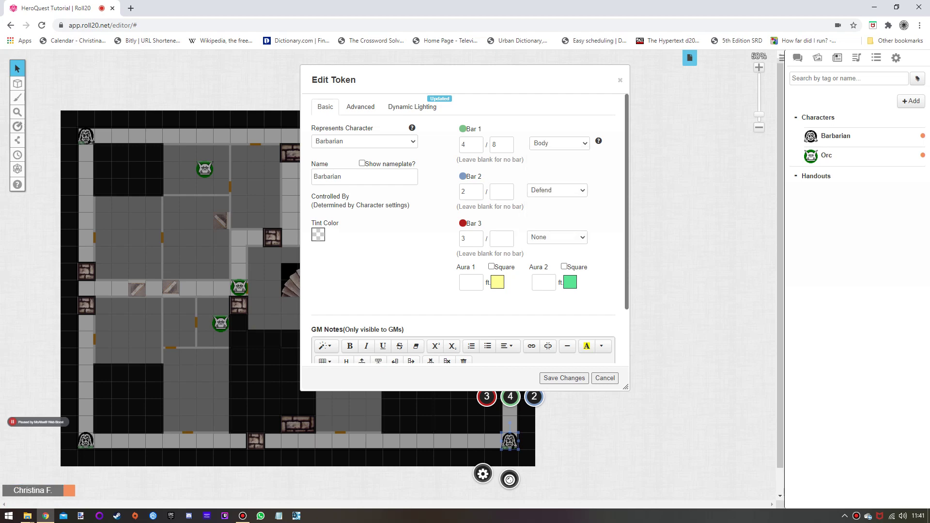
click(558, 237)
click(540, 256)
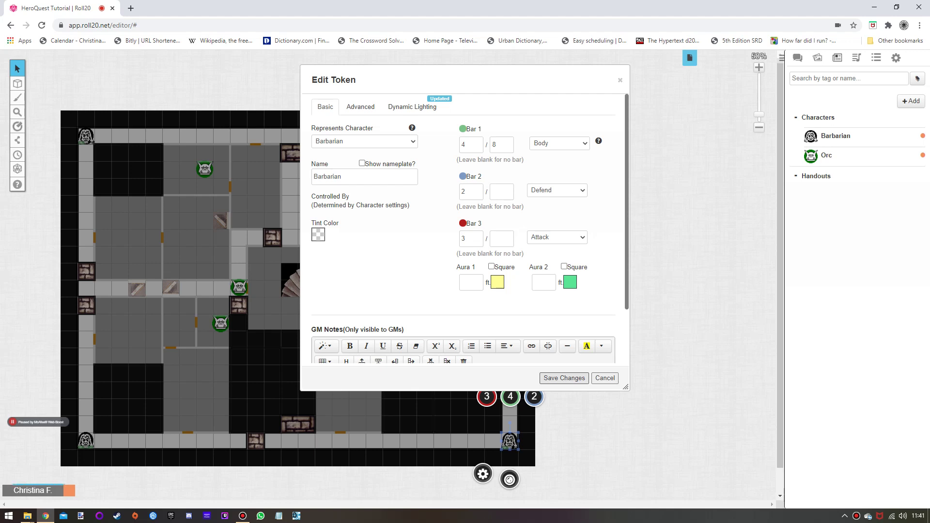
click(565, 378)
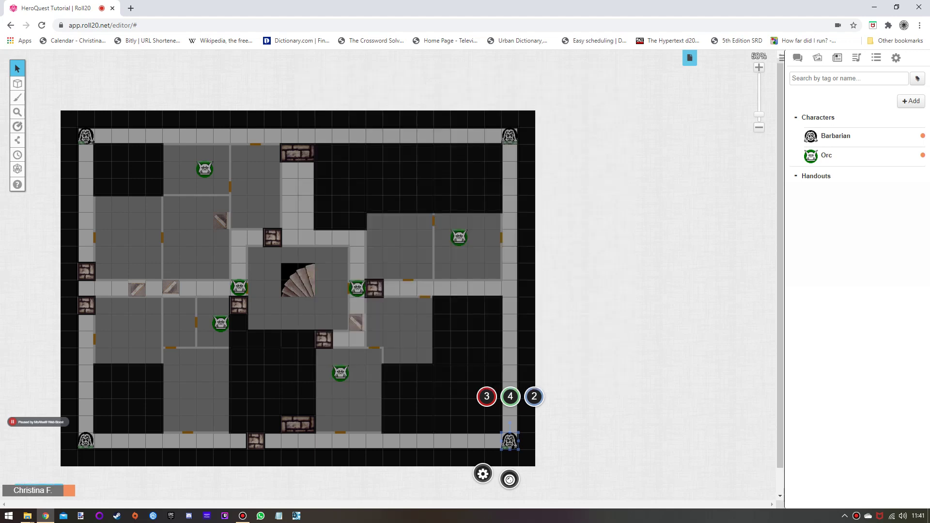
Step: Replace the Barbarian character's default token with the selected southeast token and save the character
click(835, 135)
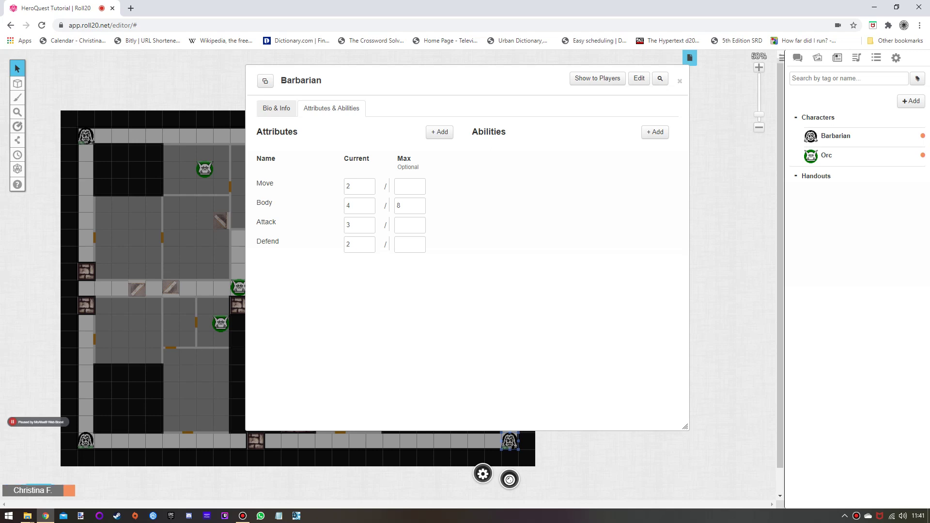
click(276, 109)
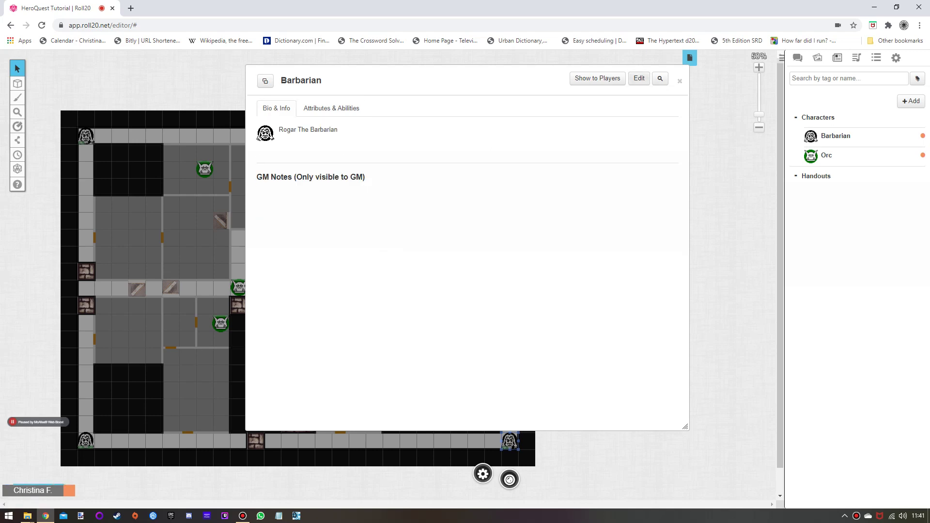
click(639, 78)
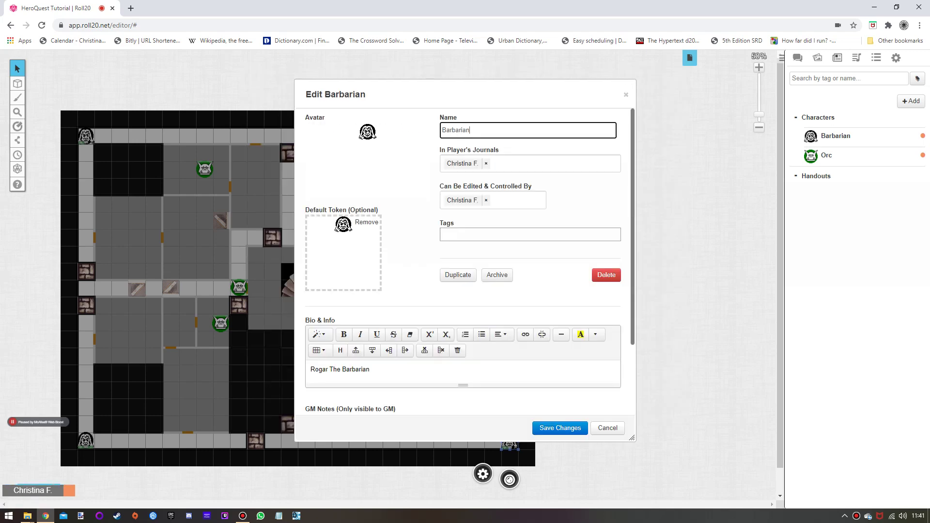
click(367, 222)
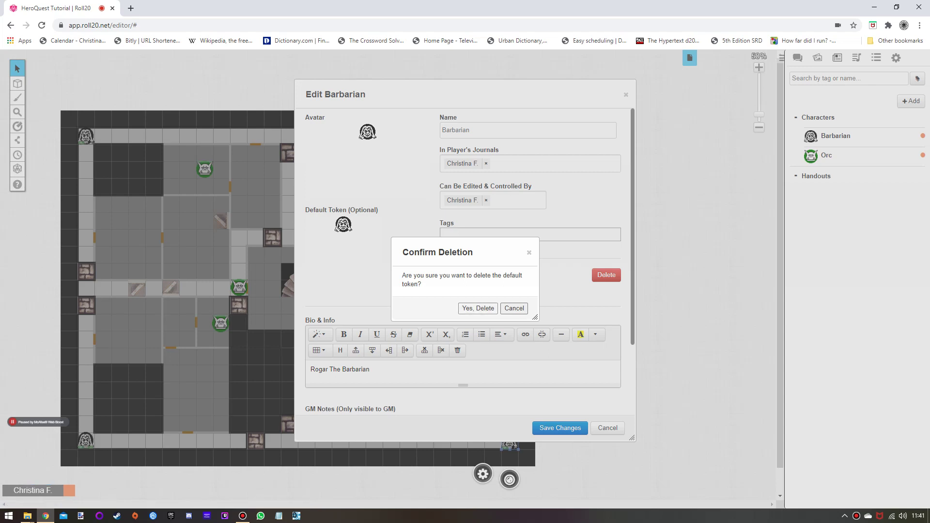
click(478, 308)
click(343, 242)
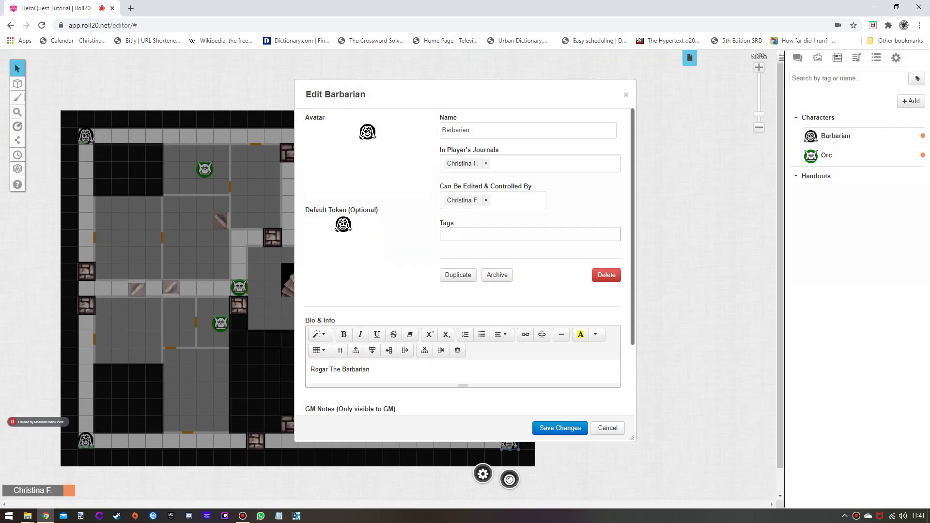
click(560, 428)
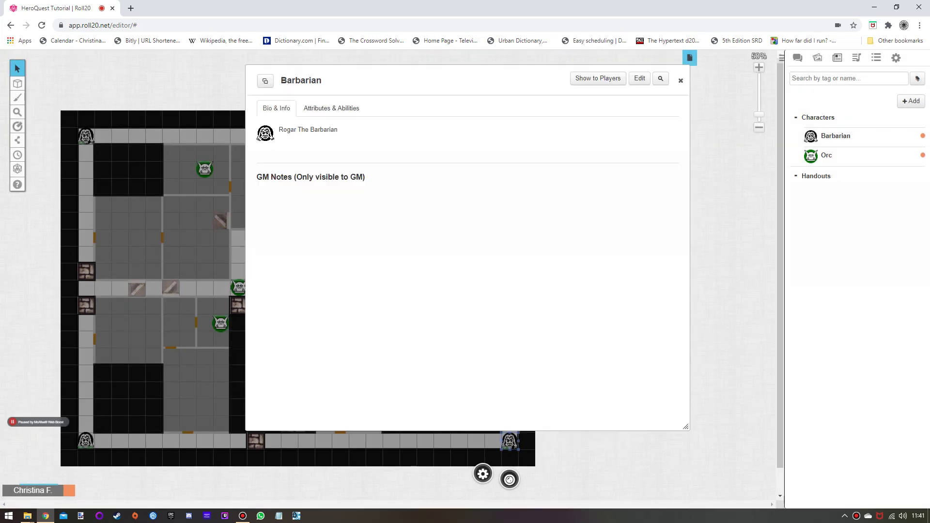
key(Escape)
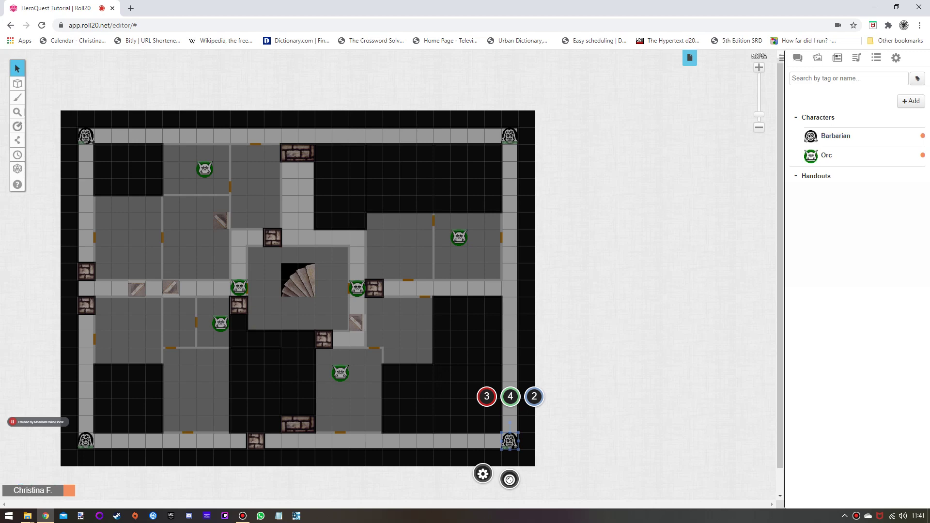
Step: Replace the southwest corner's Barbarian token with a fresh one from the journal and check its bar links in the token settings
click(86, 440)
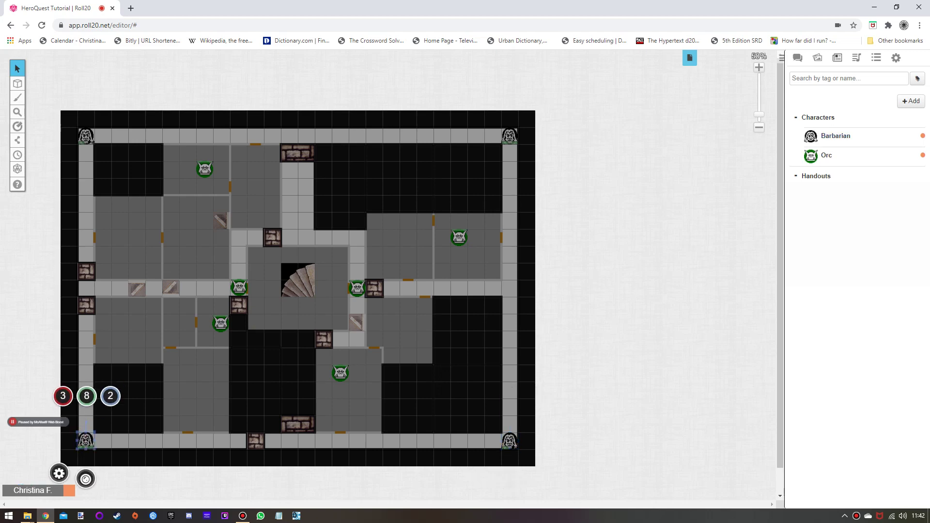
key(Delete)
drag(836, 136, 86, 438)
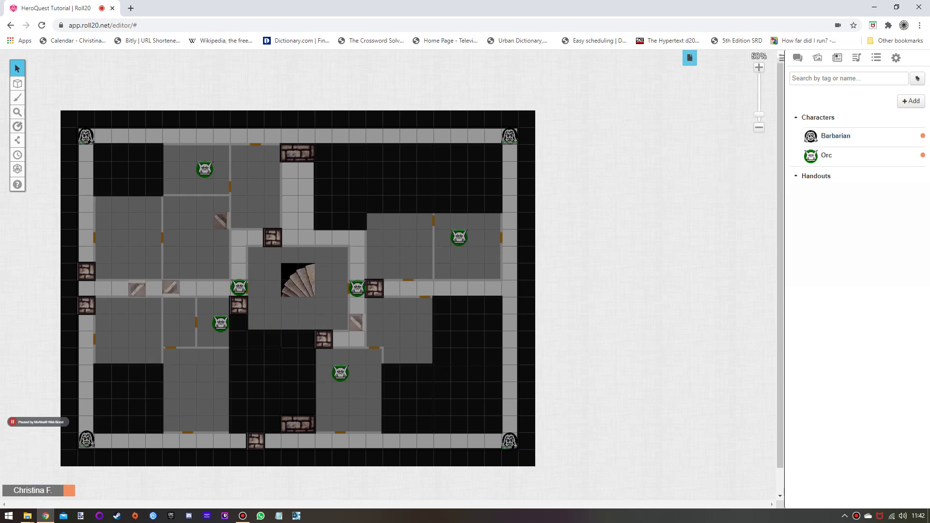
click(86, 440)
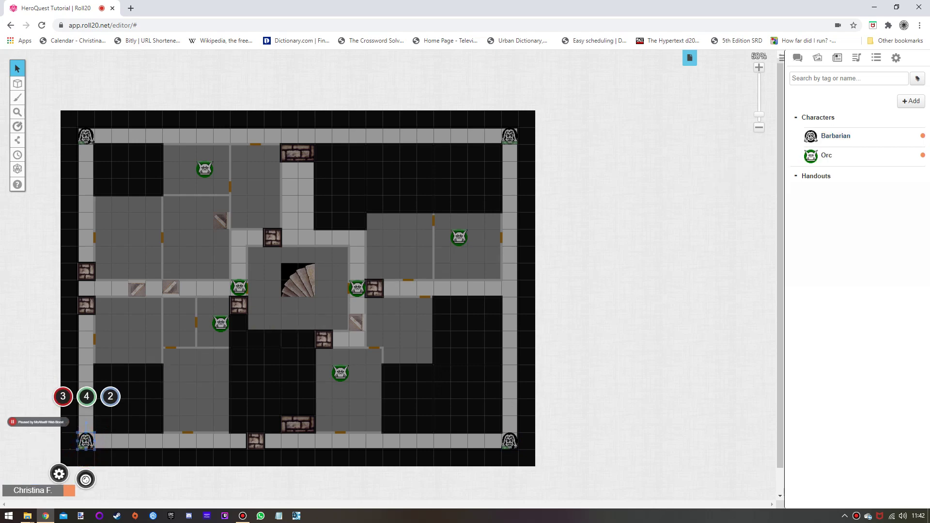
double_click(86, 440)
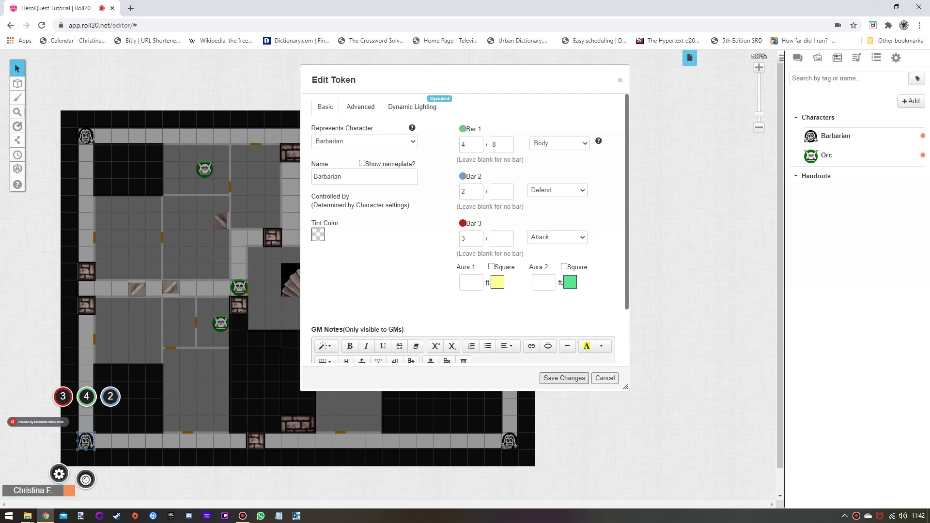
click(564, 378)
Step: Add 4 to the southwest Barbarian token's green Body bar, and select the southeast Barbarian token to compare its bars
click(87, 397)
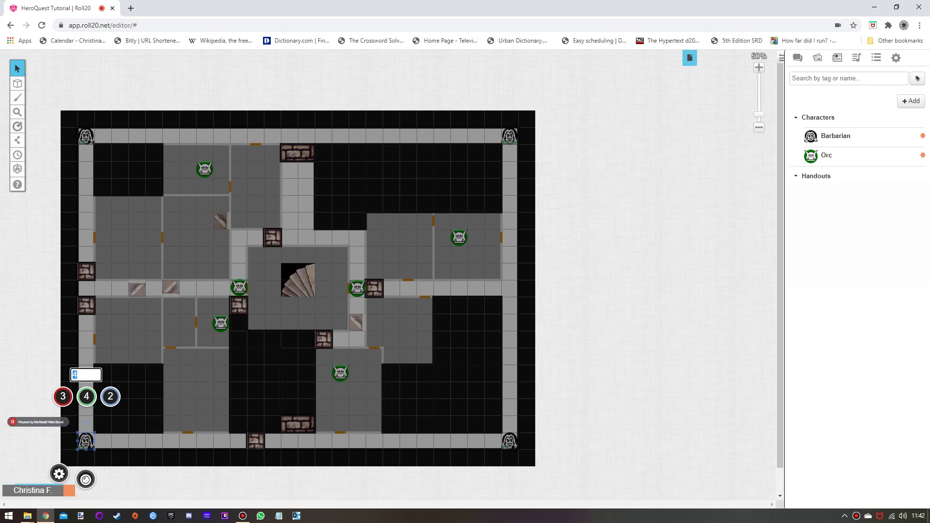
text(+4)
key(Return)
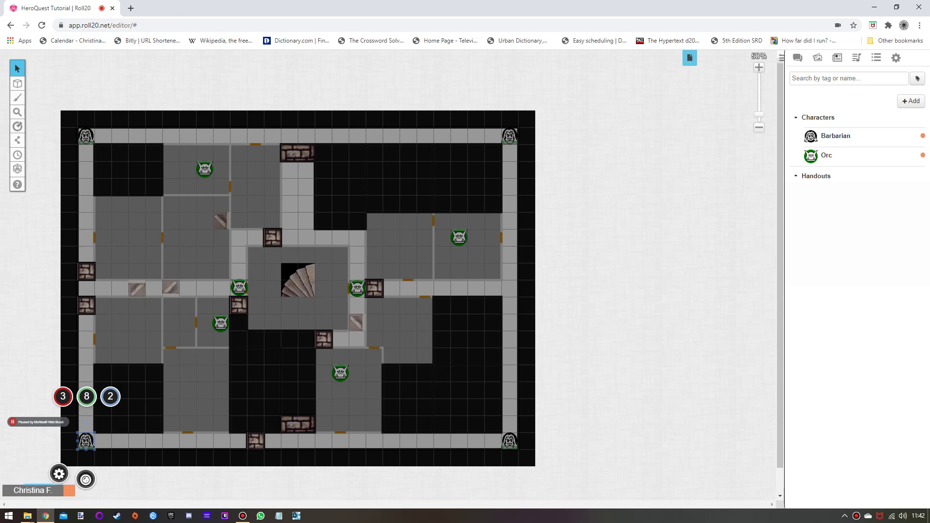
click(509, 441)
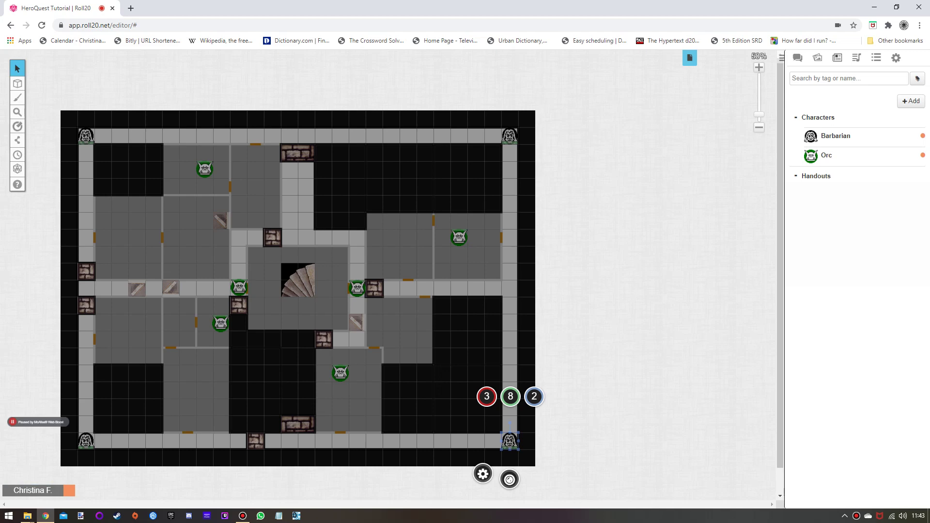
Step: Set the green Body bar of the Orc token in the easternmost room to 0 and deselect the token
click(459, 238)
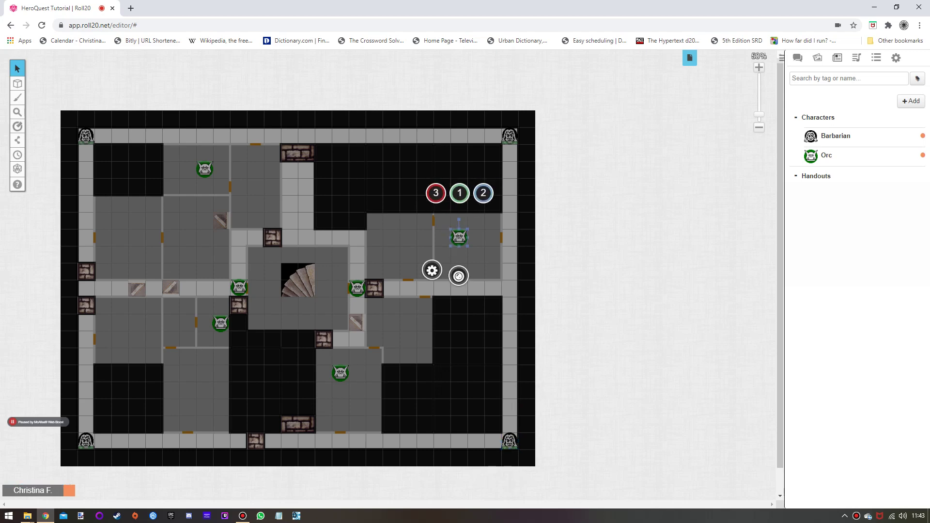
click(459, 193)
text(0)
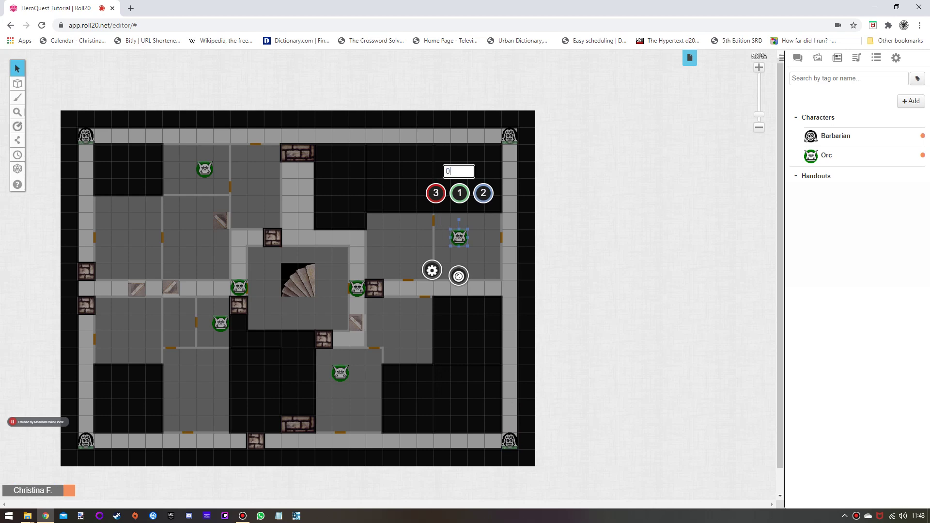
key(Return)
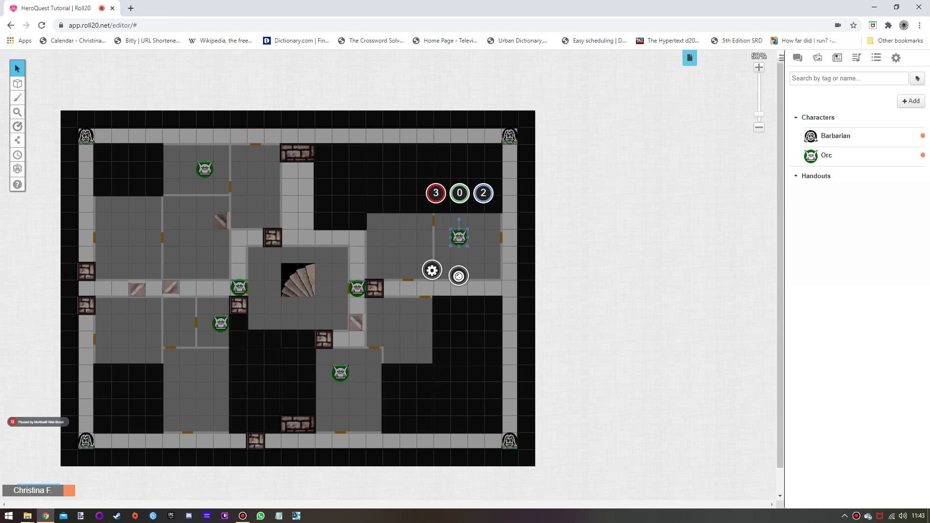
key(Escape)
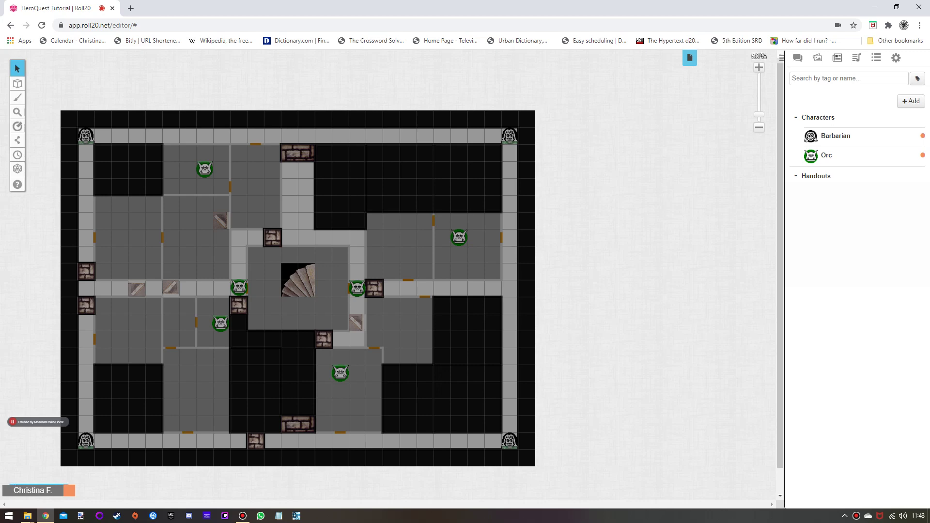
Step: Open the text chat
click(798, 58)
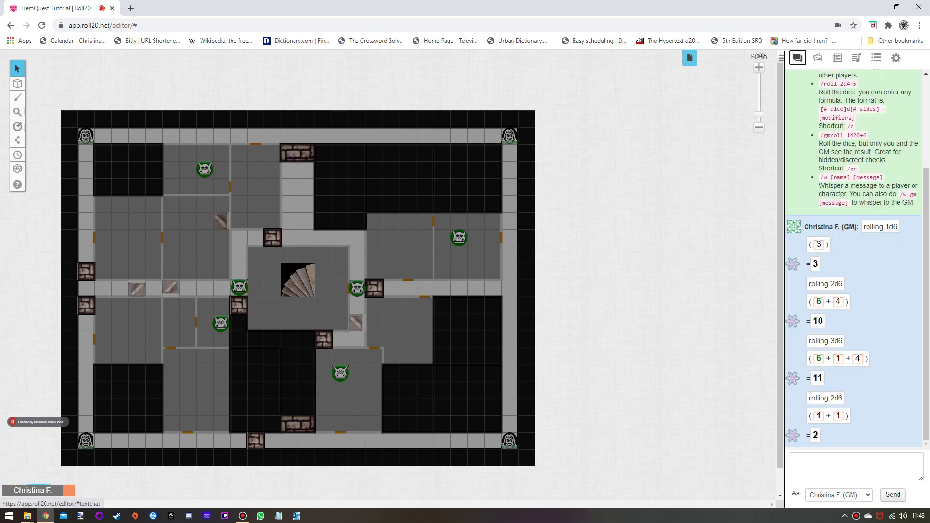